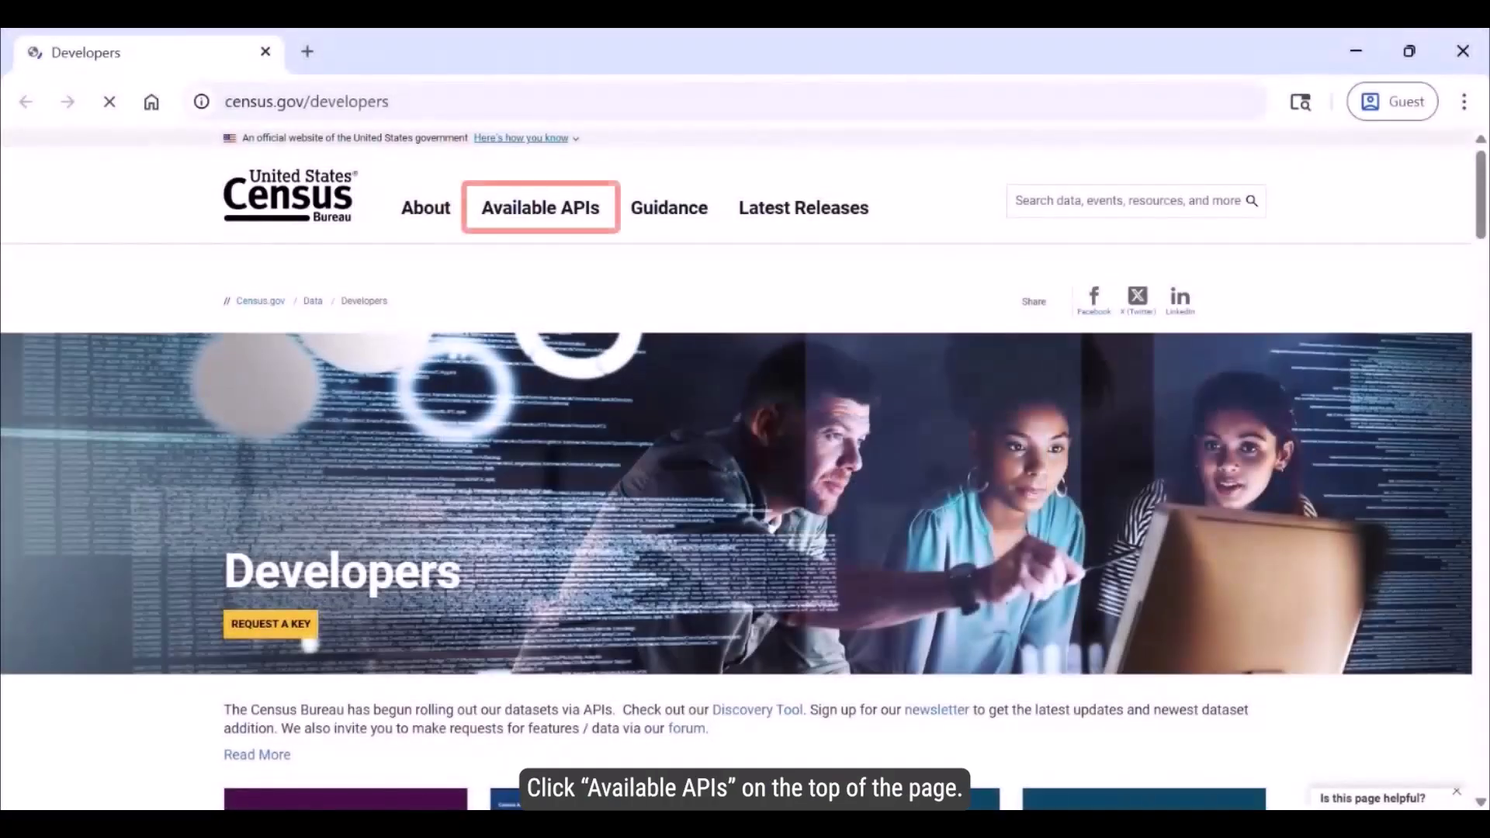
Open the American Community Survey 1-Year Data (2005-2023) page from the list of available APIs.
click(540, 207)
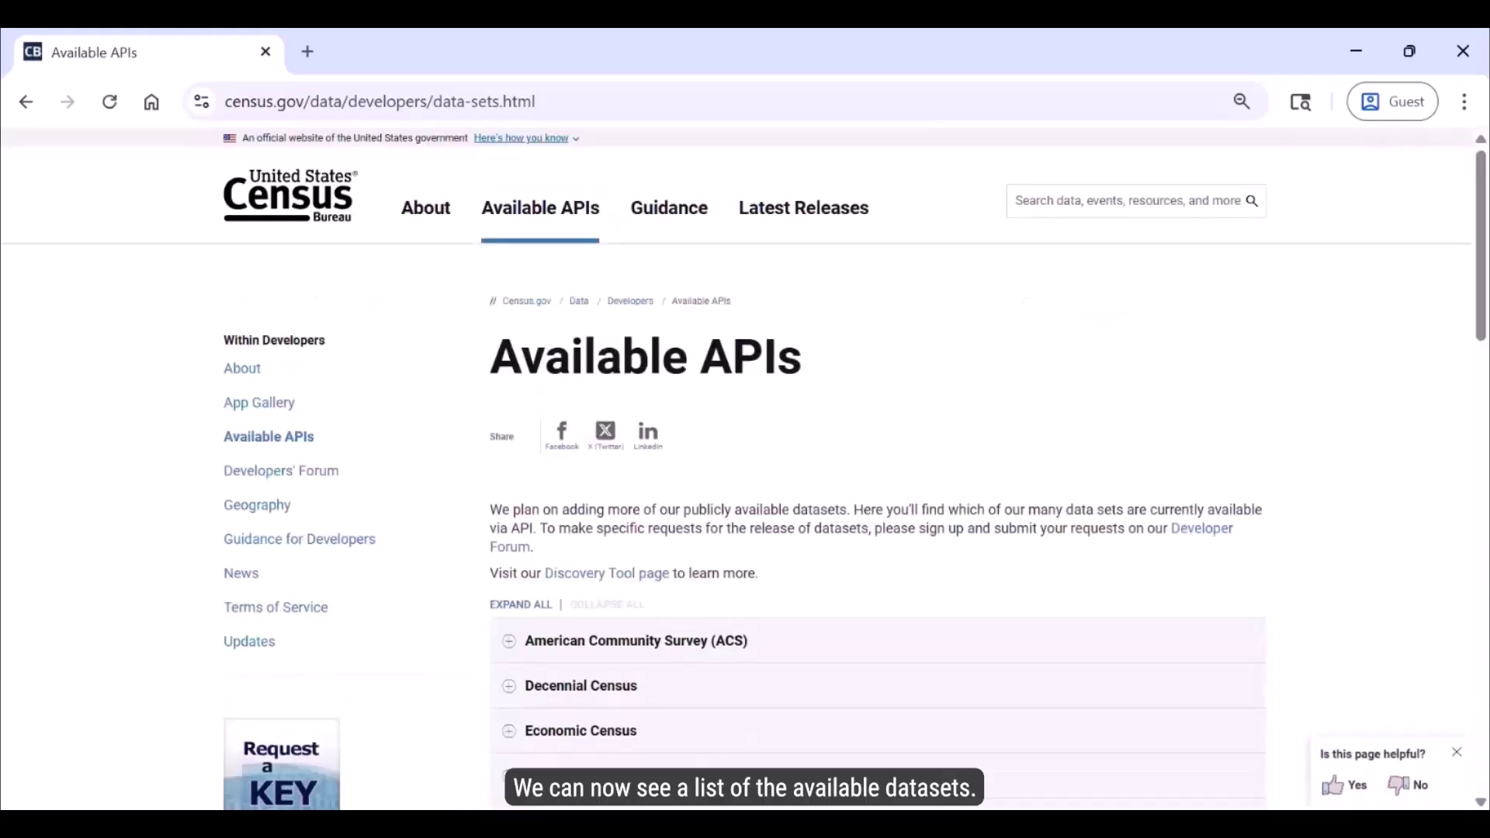
scroll(745, 465, down, 5)
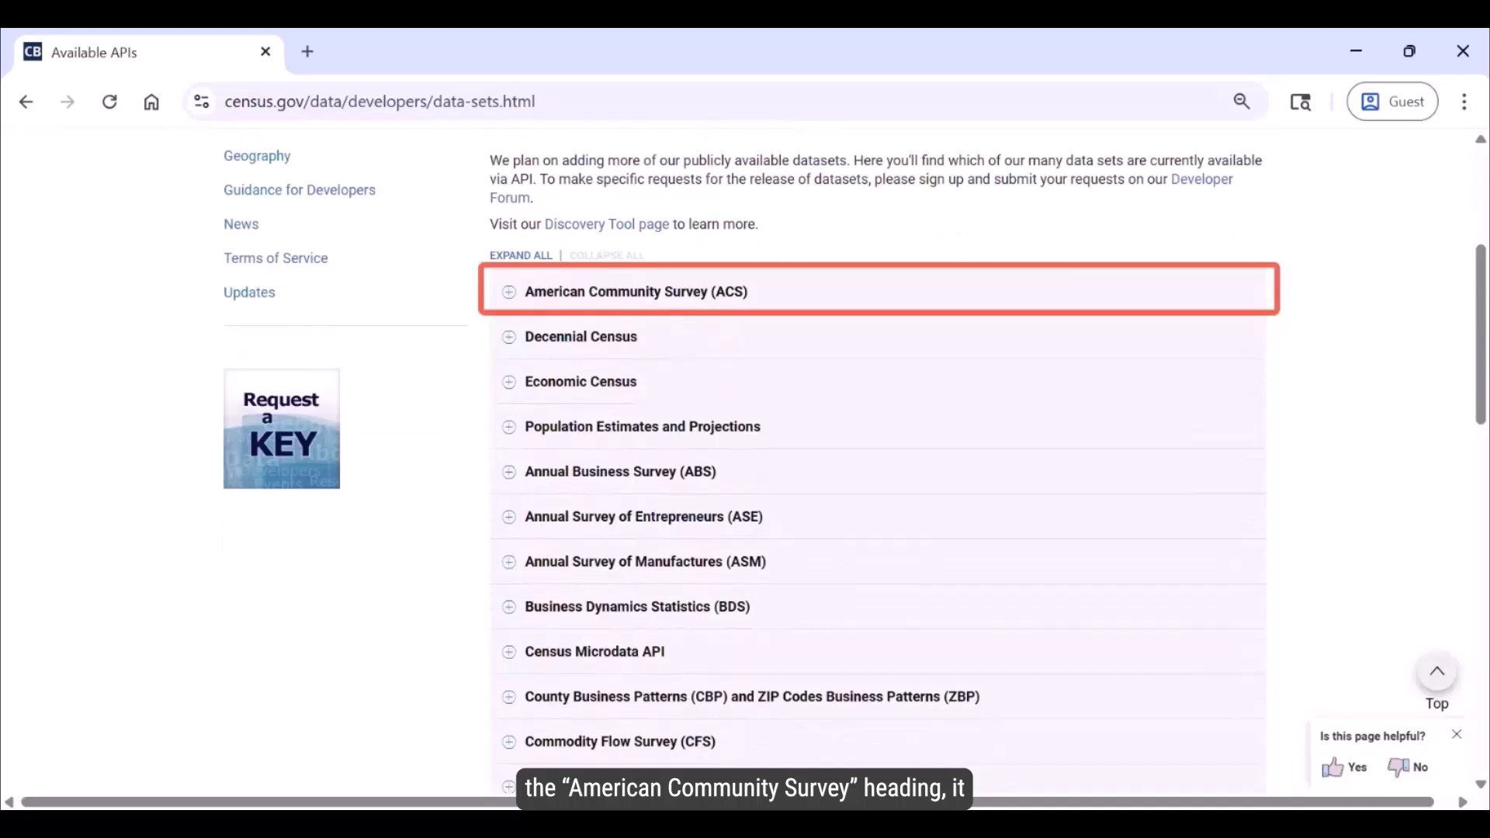
click(636, 291)
scroll(745, 465, down, 2)
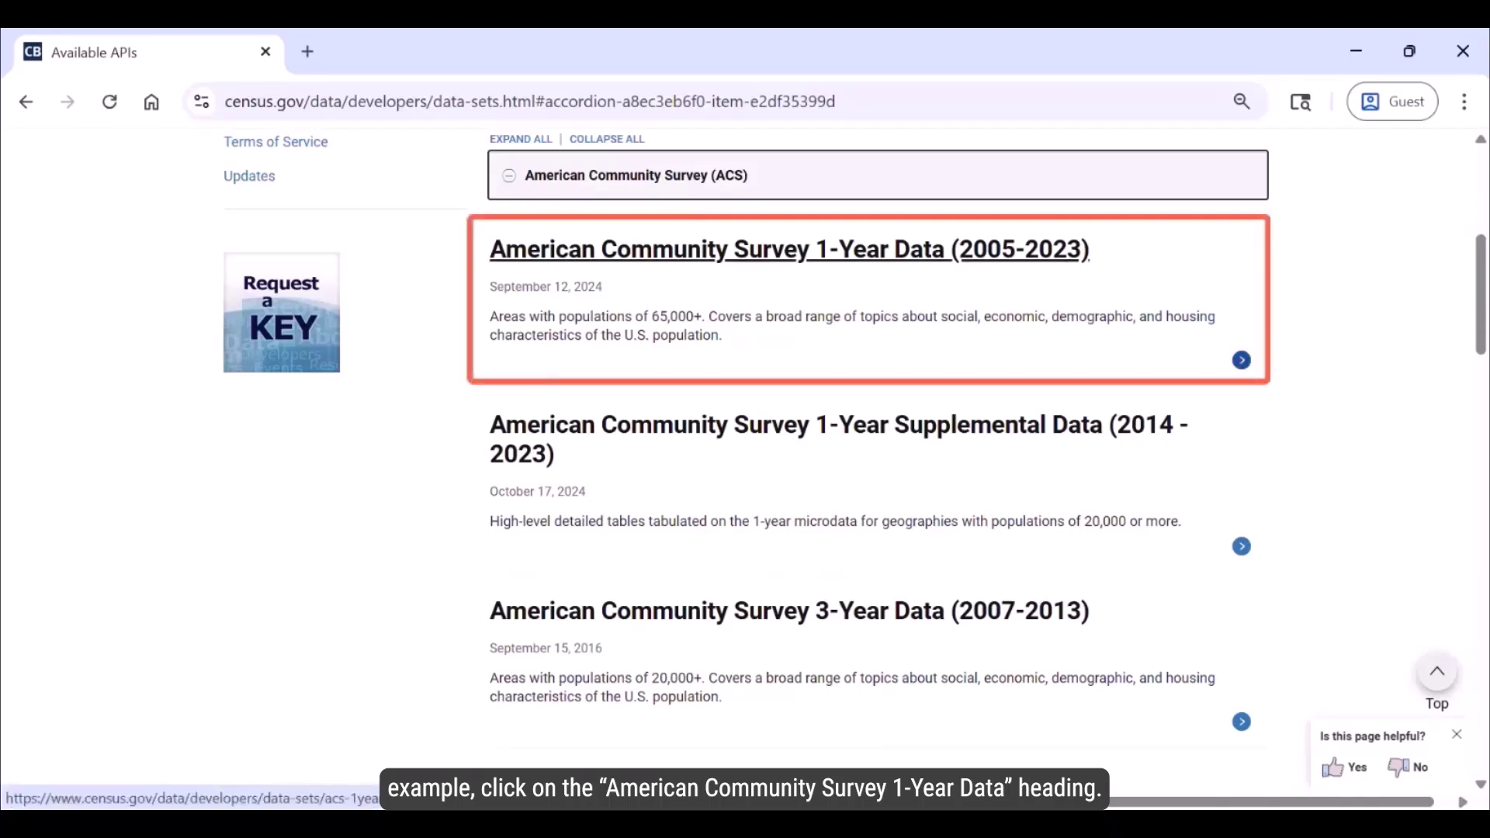
click(788, 249)
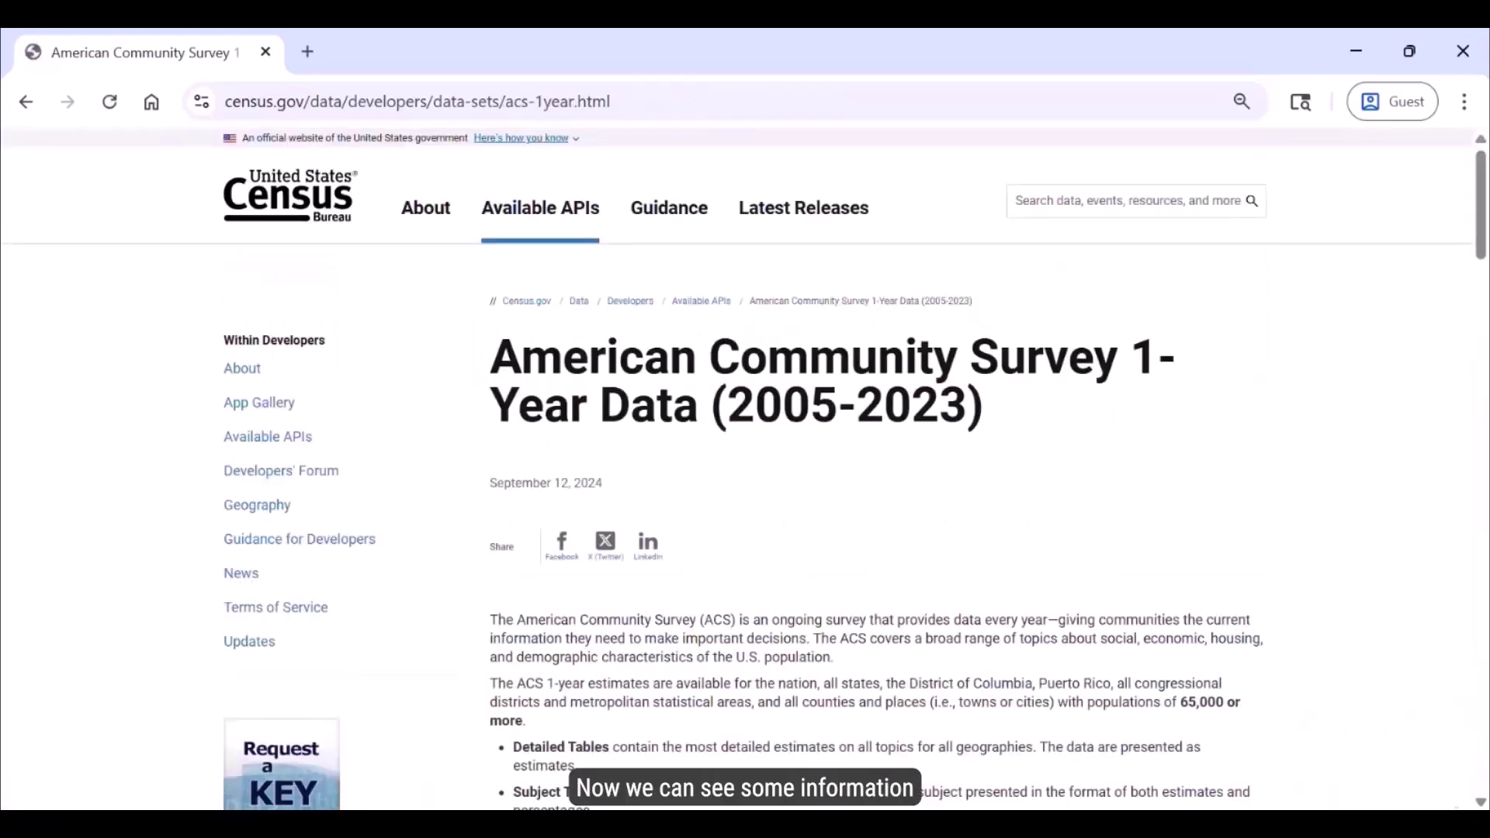
Review the ACS 1-year table type descriptions and check the additional data years offered.
scroll(745, 465, down, 2)
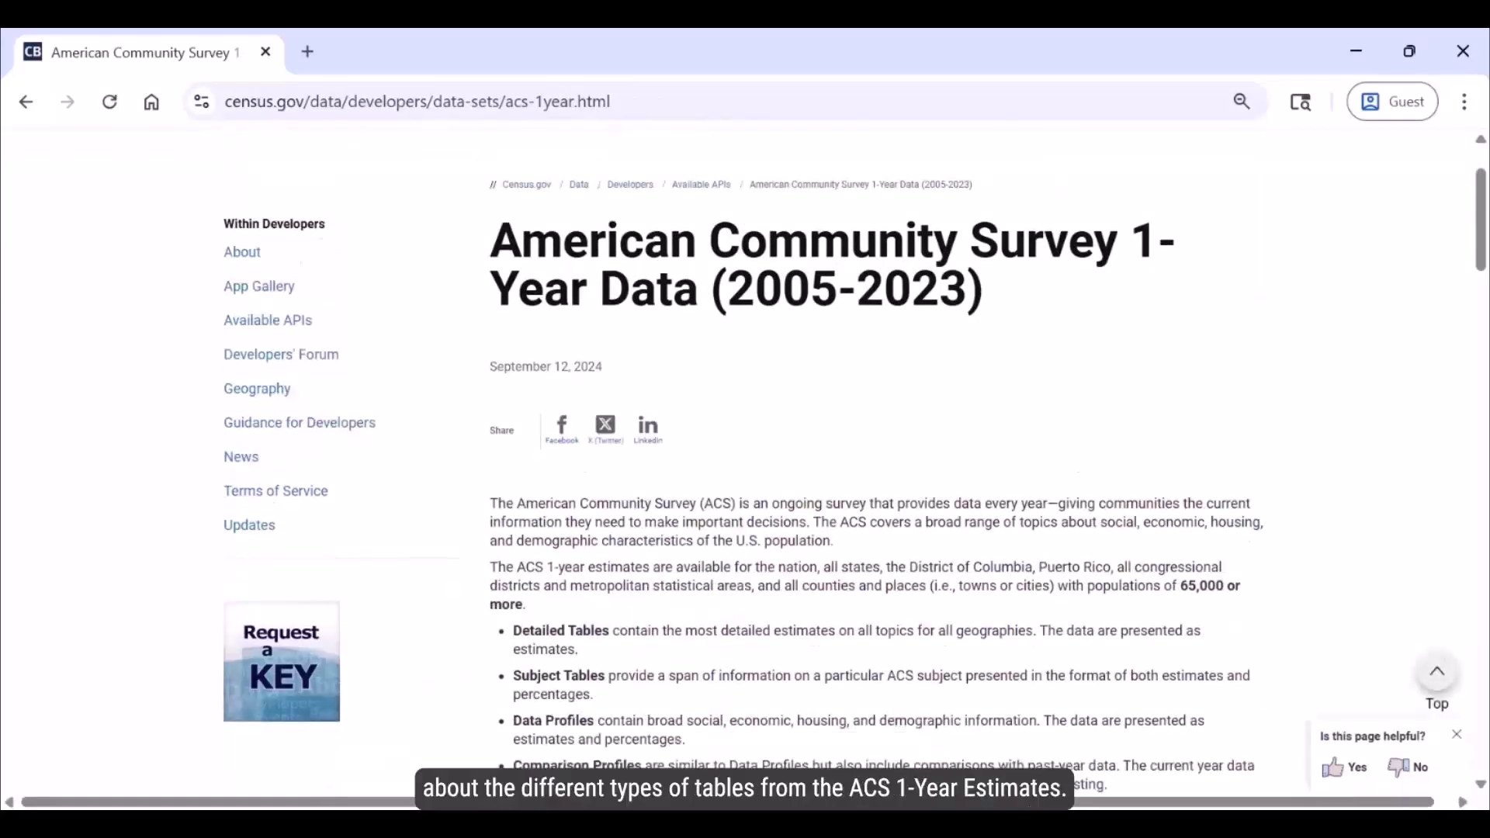
scroll(745, 466, down, 3)
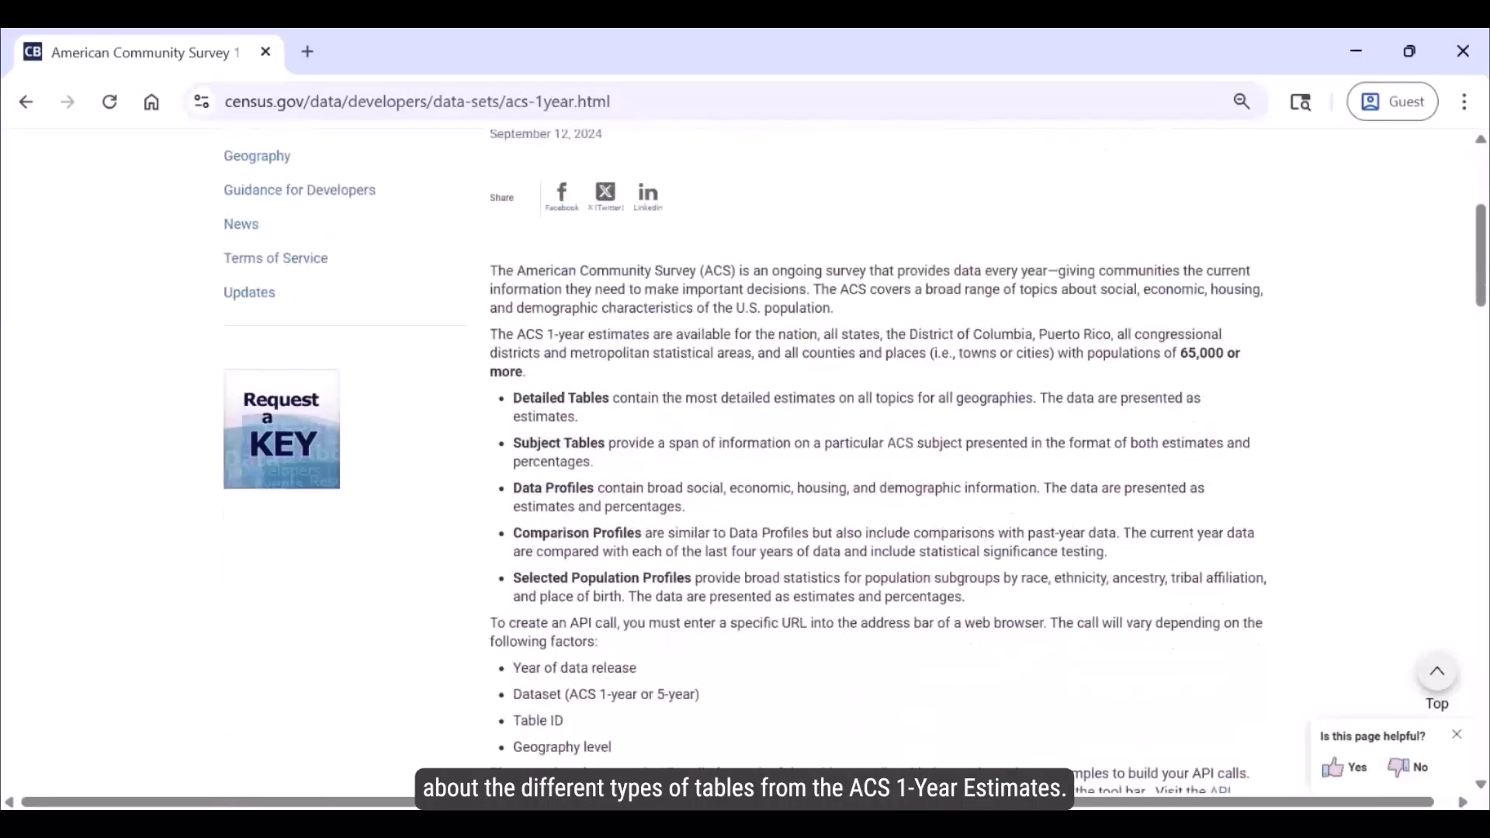
scroll(745, 466, down, 2)
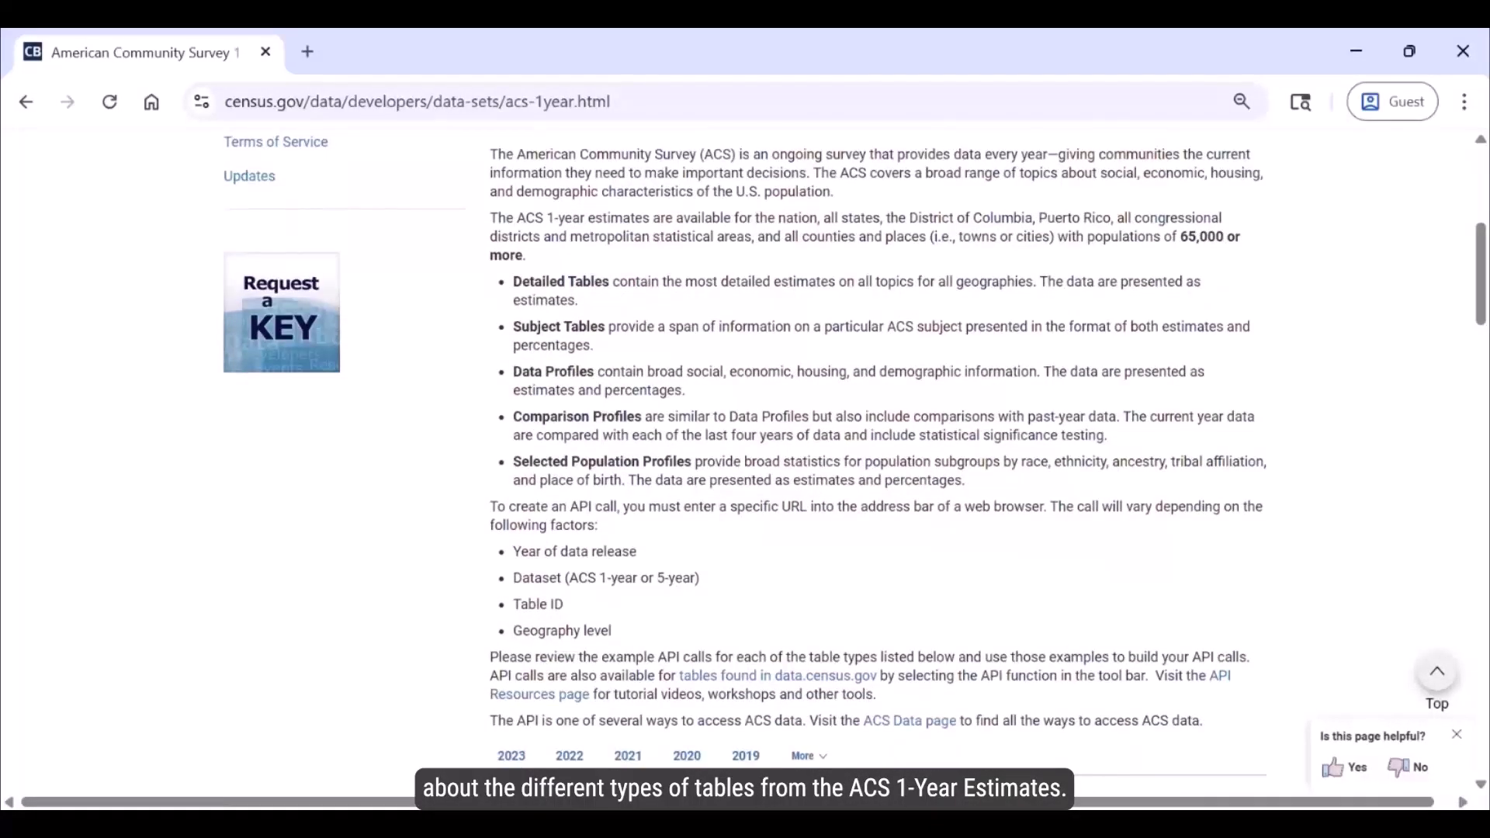
scroll(745, 466, down, 6)
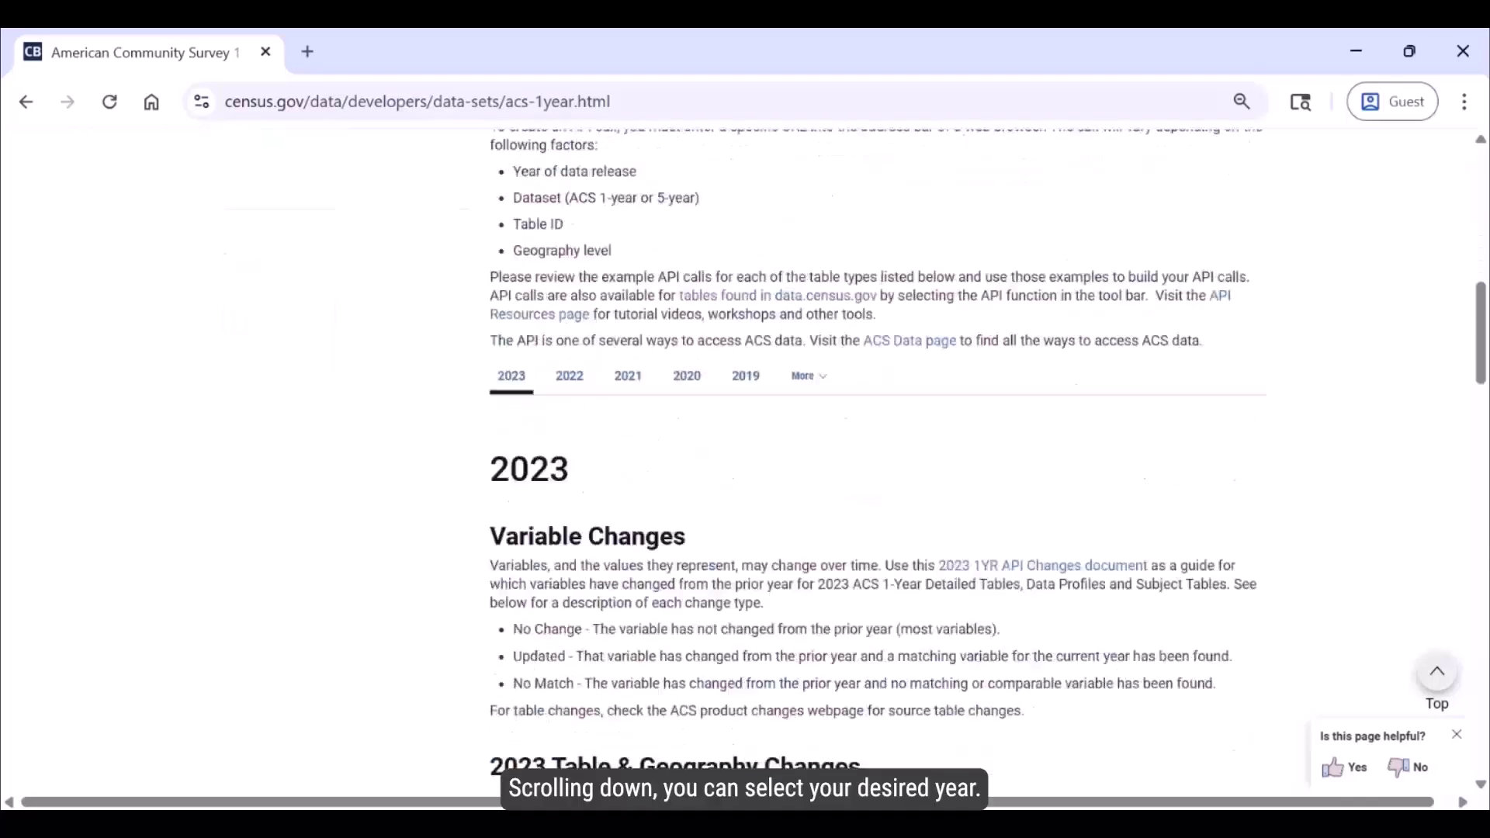
click(811, 290)
mouse_move(839, 340)
mouse_down()
mouse_move(840, 401)
mouse_move(840, 340)
mouse_up()
key(Escape)
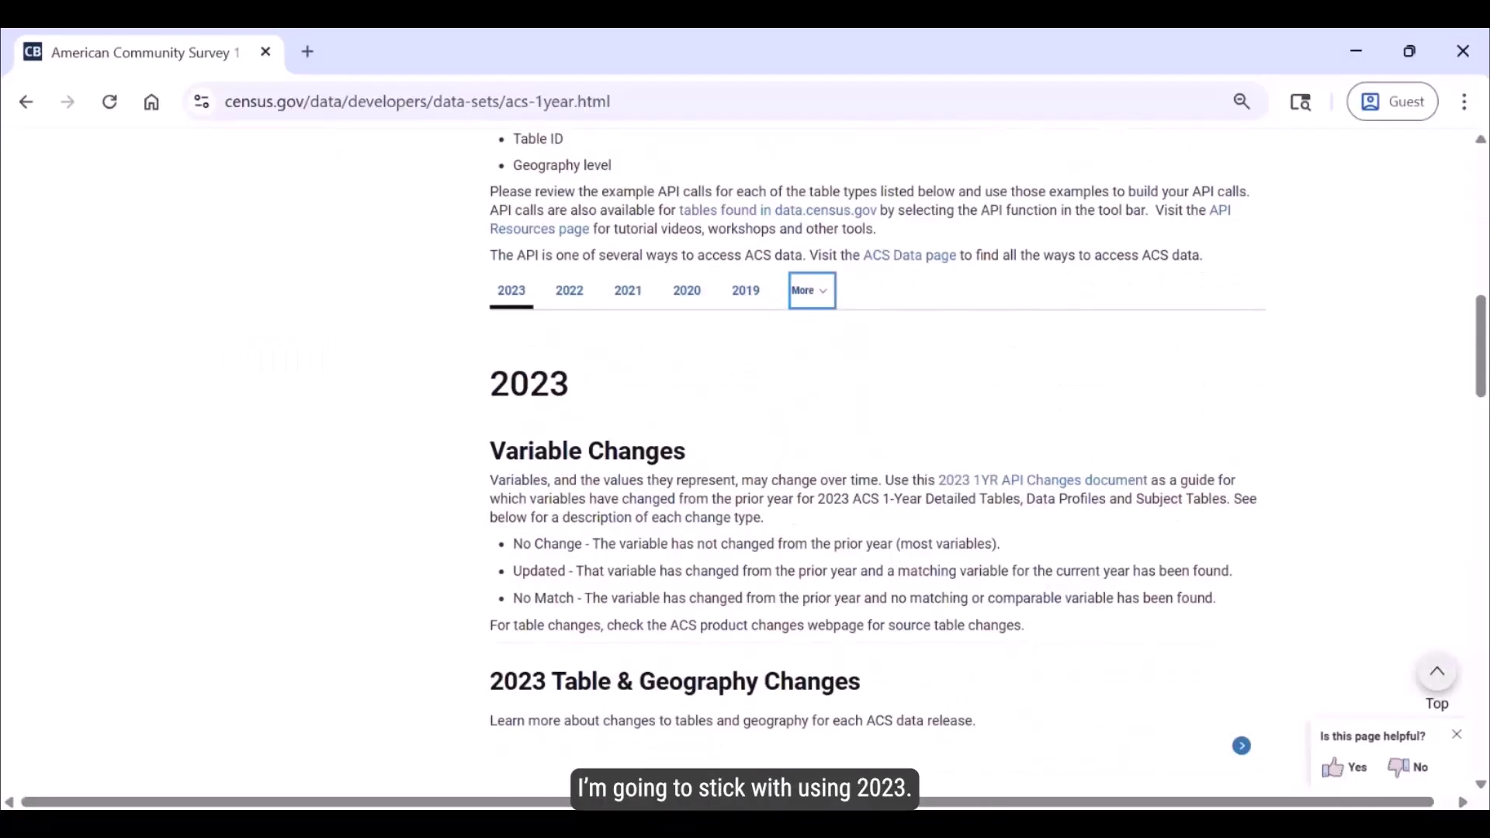
Open Examples and Supported Geography for the 2023 Data Profiles.
scroll(985, 466, down, 9)
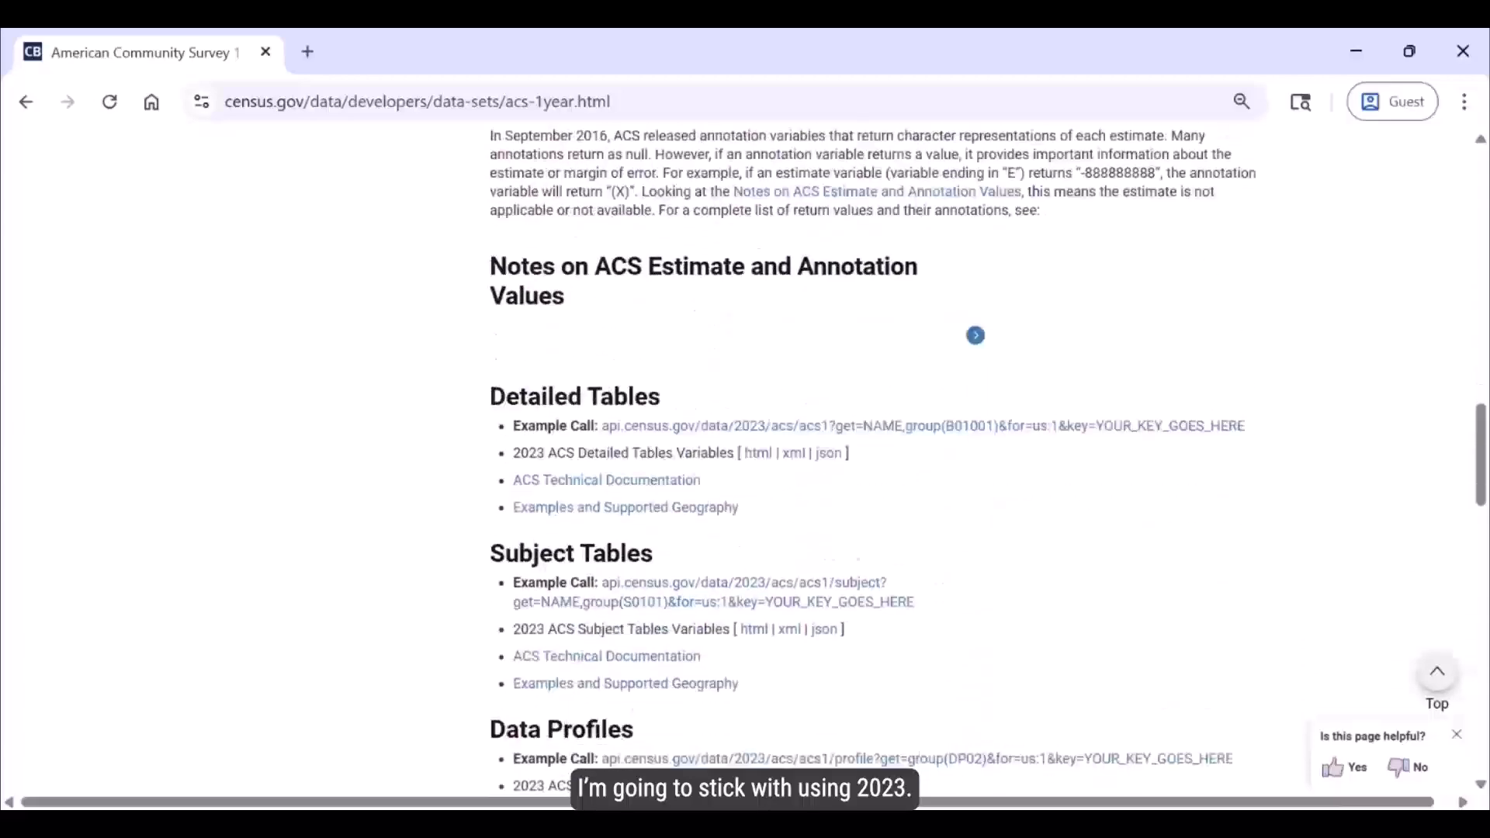
scroll(985, 465, down, 5)
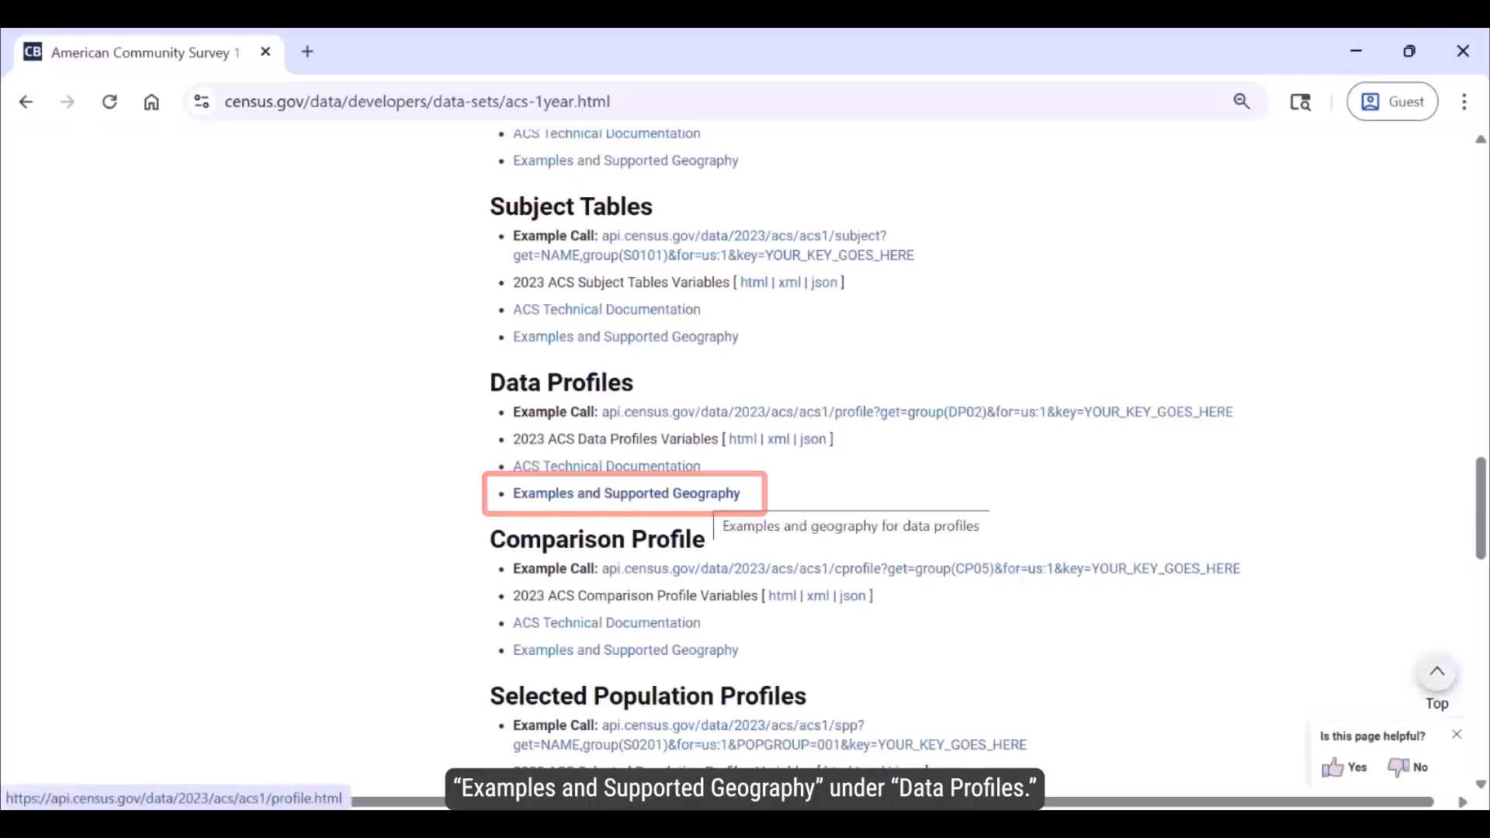
click(698, 494)
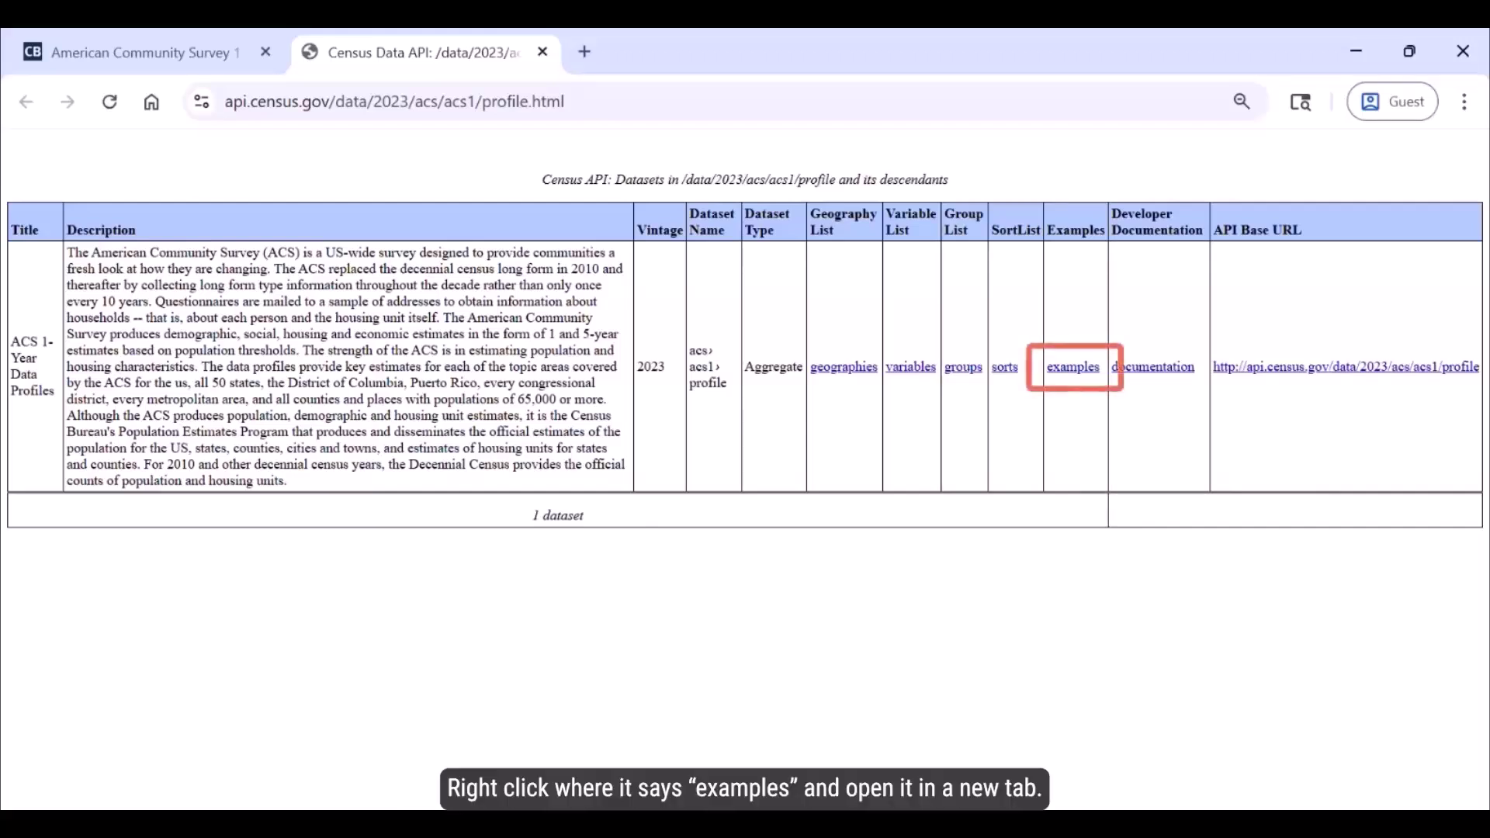
Open the examples list of the ACS 1-Year Data Profiles dataset in a new tab and switch to it.
right_click(1094, 371)
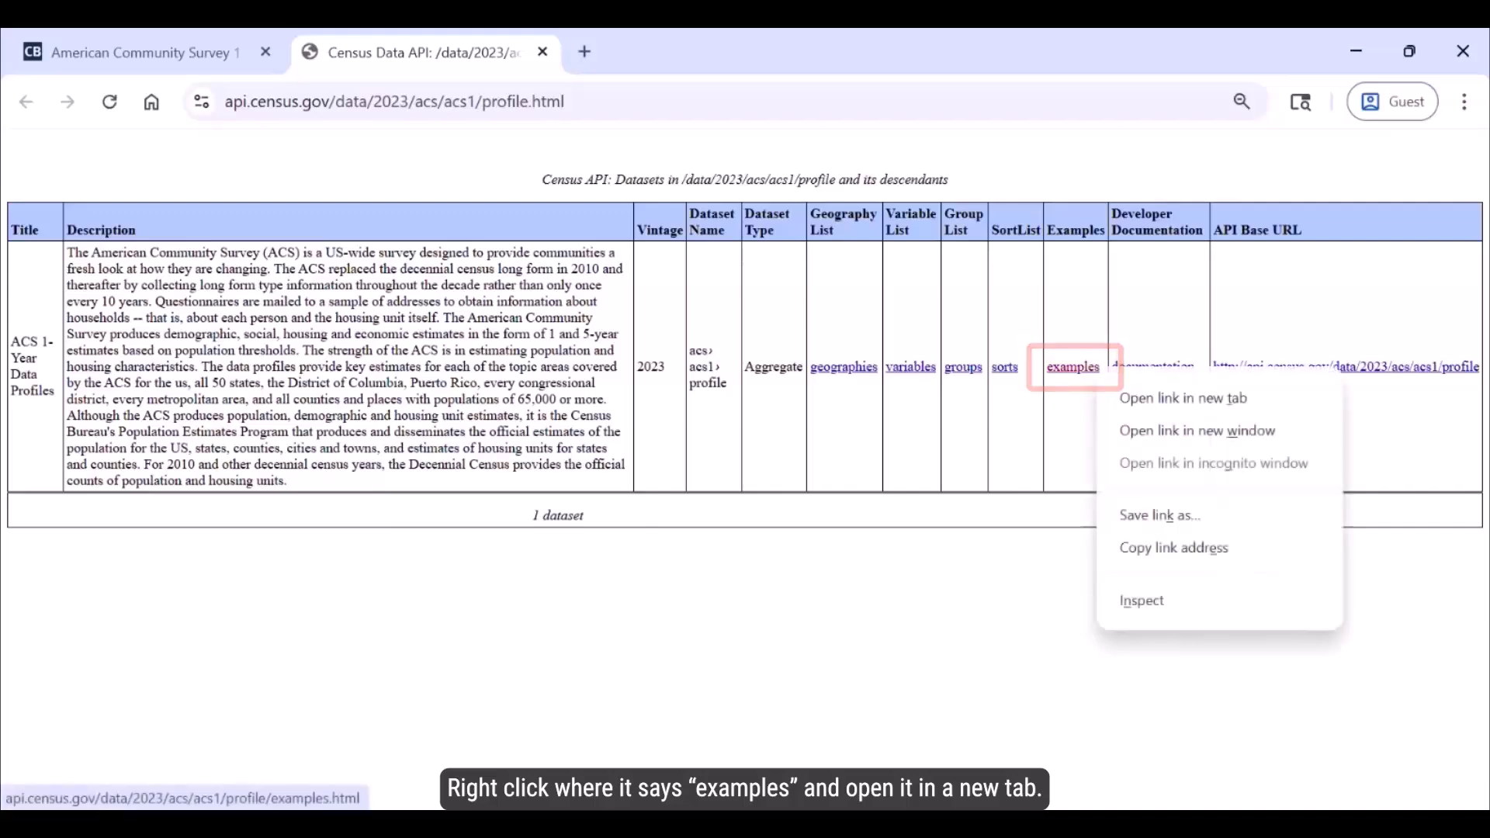
click(1183, 398)
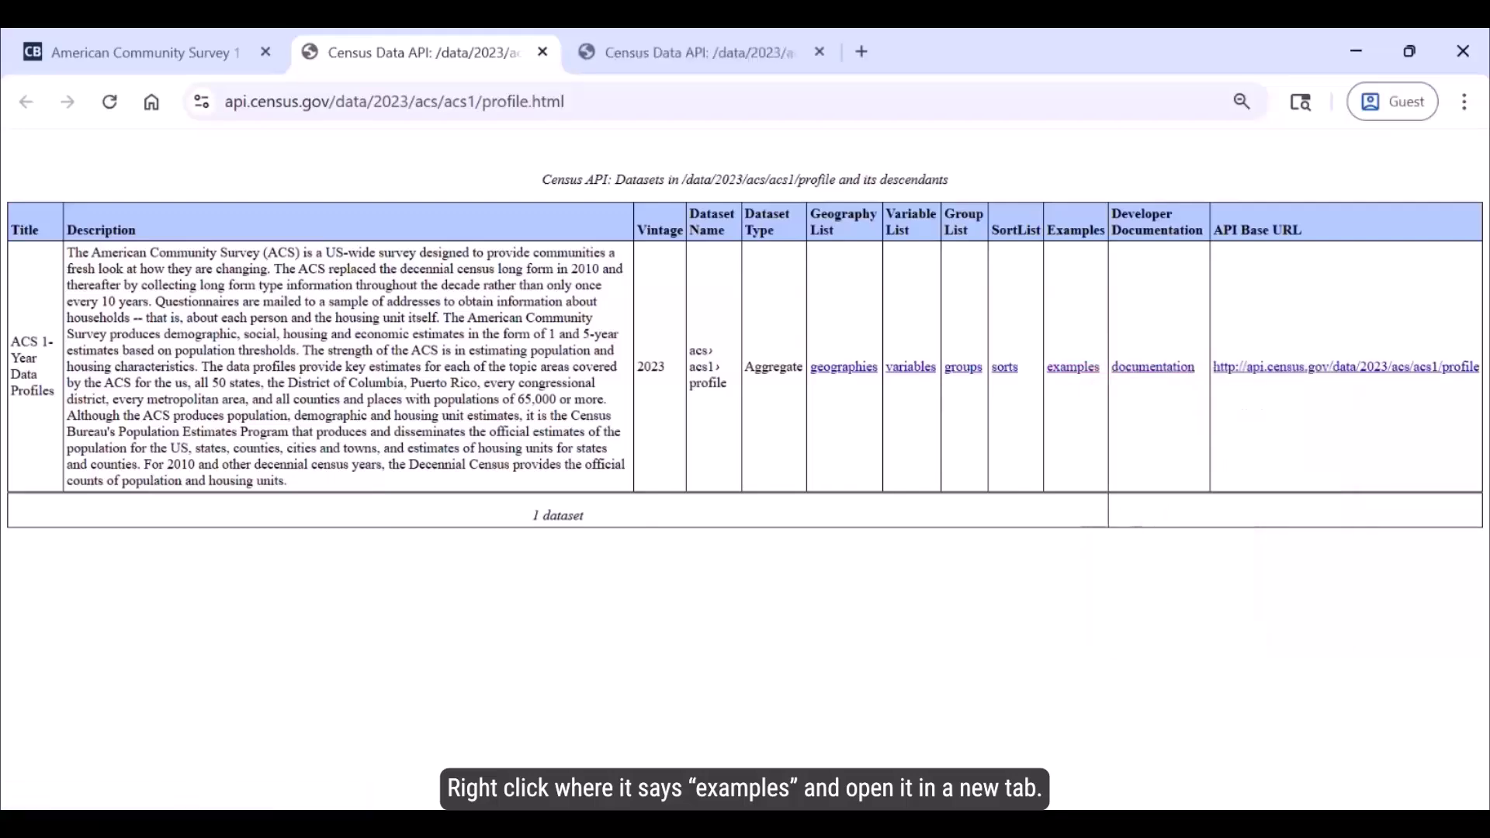
click(691, 52)
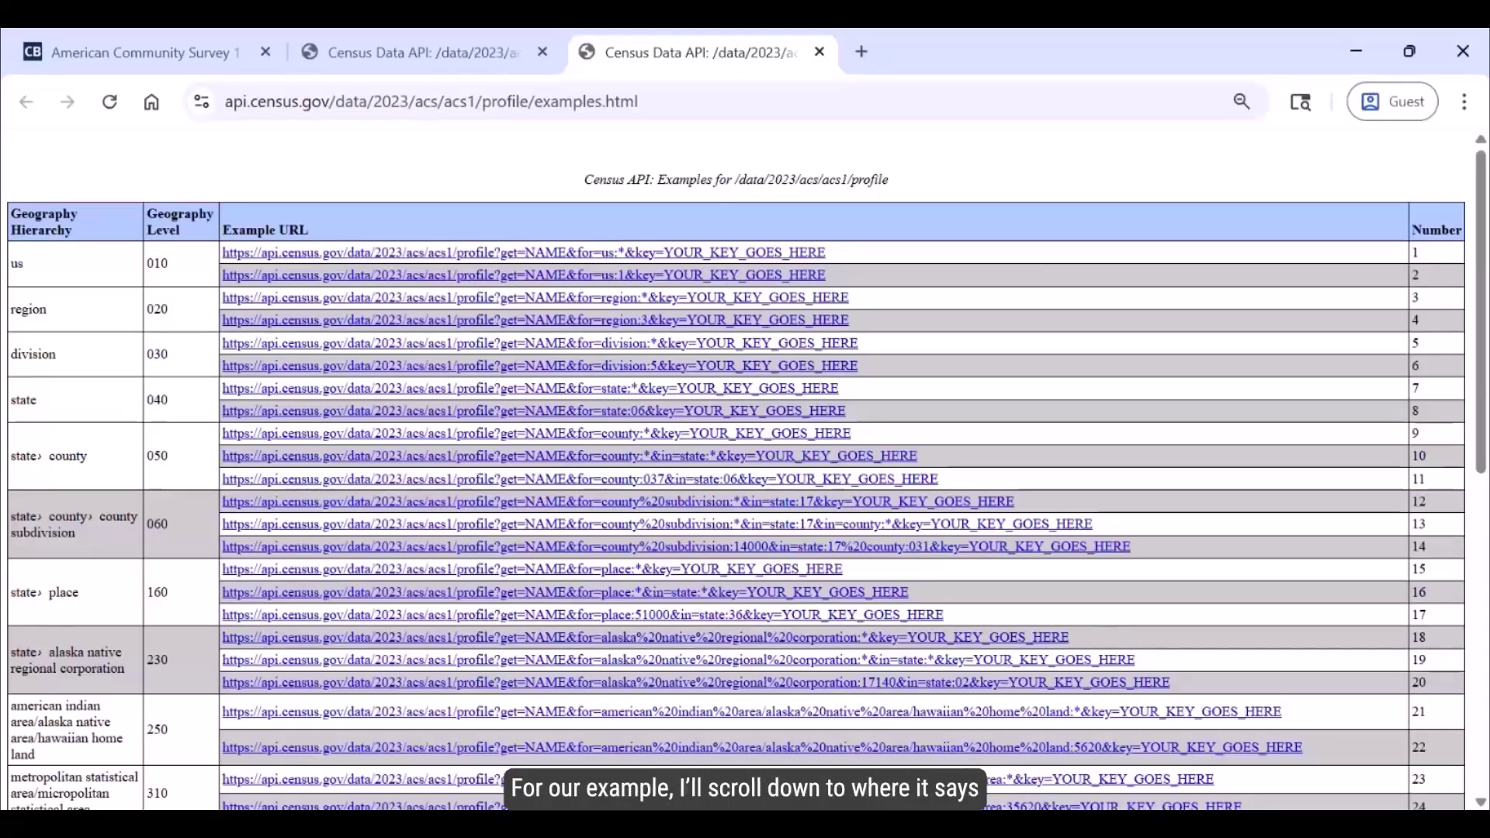
Open the second example call for the state › congressional district geography in a new tab and display its output.
scroll(737, 466, down, 3)
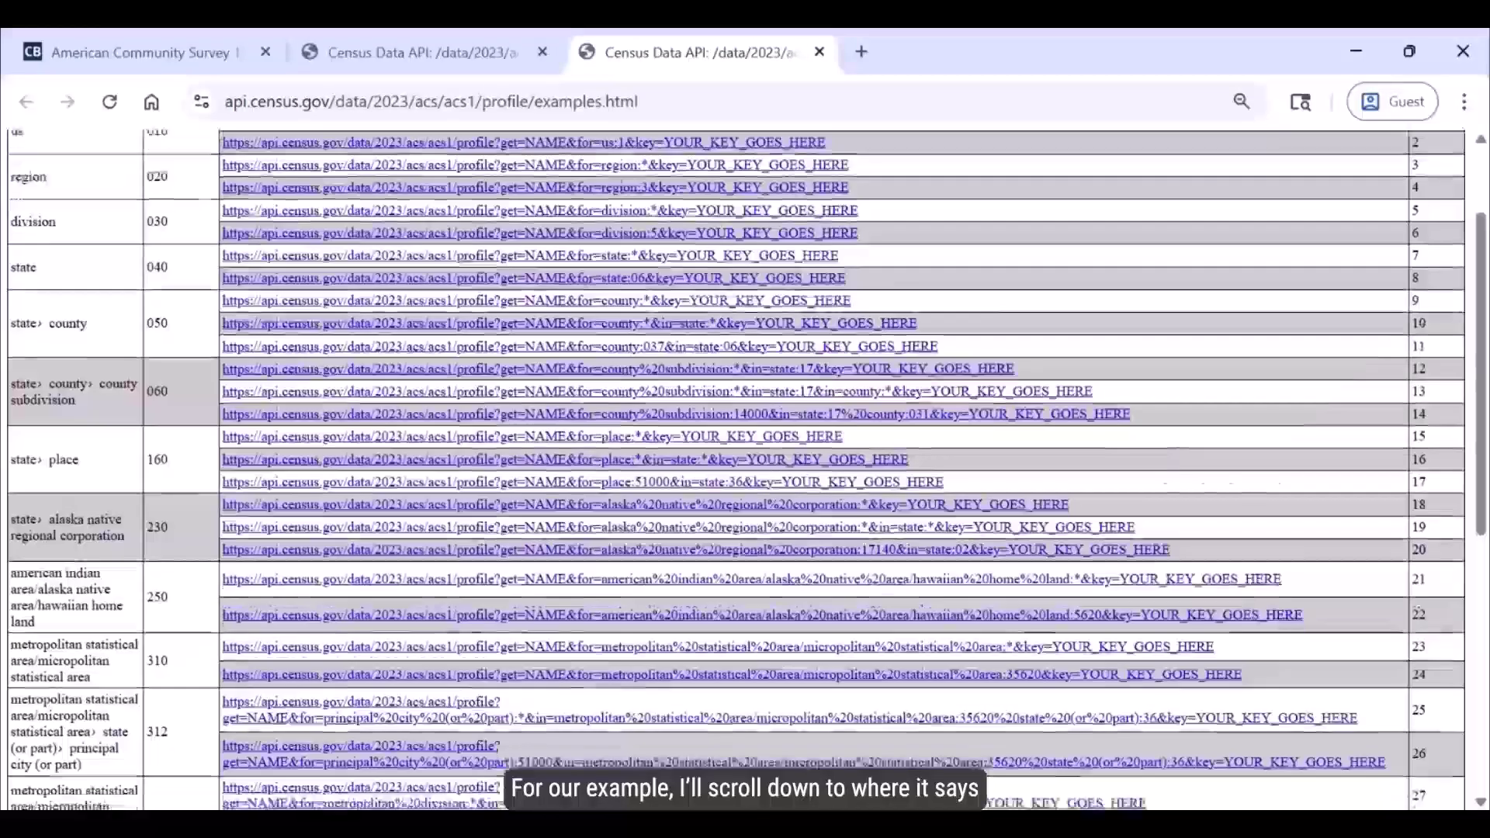
scroll(737, 466, down, 3)
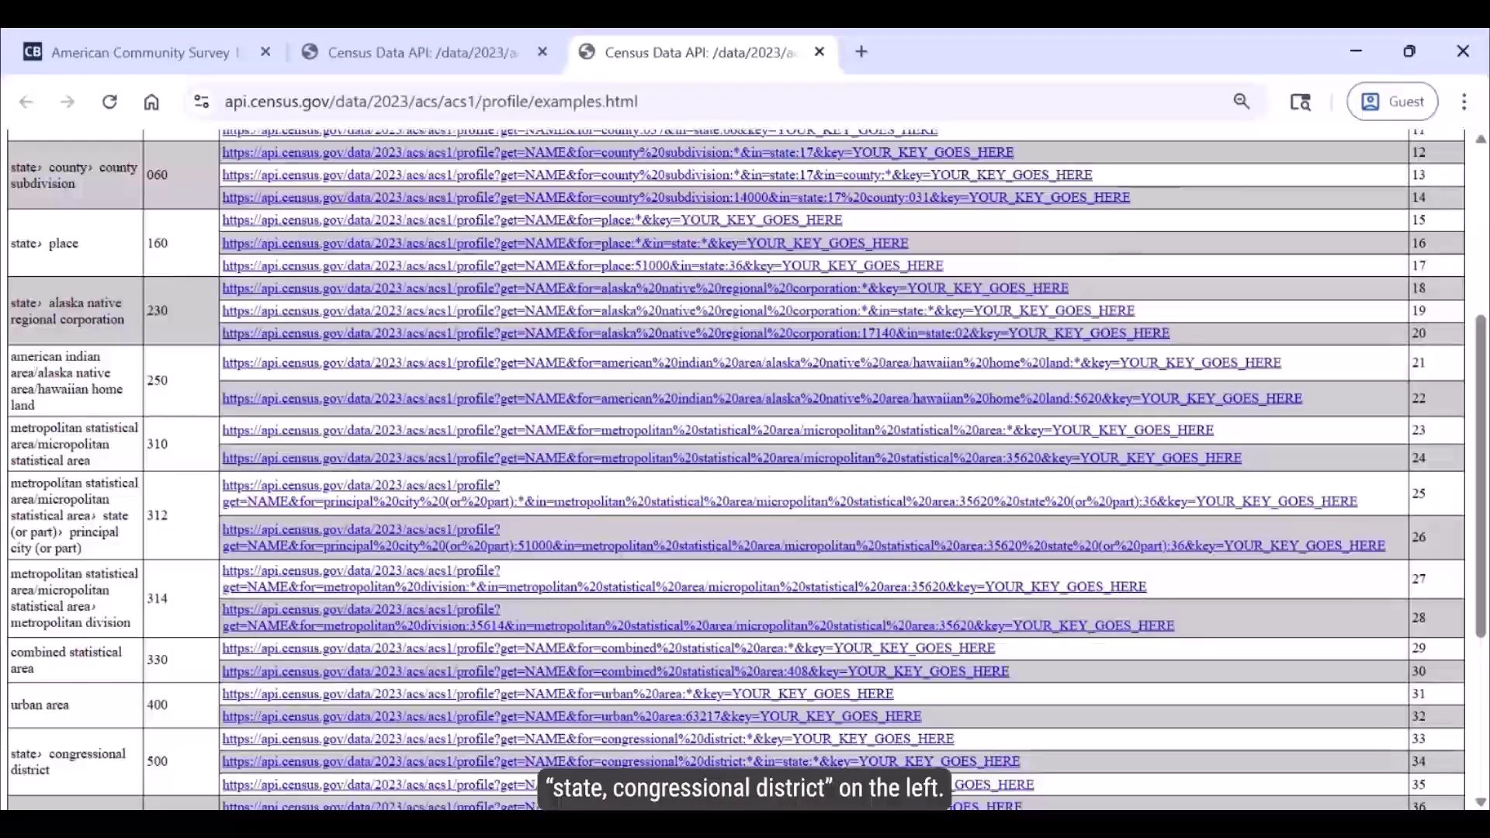
scroll(737, 465, down, 3)
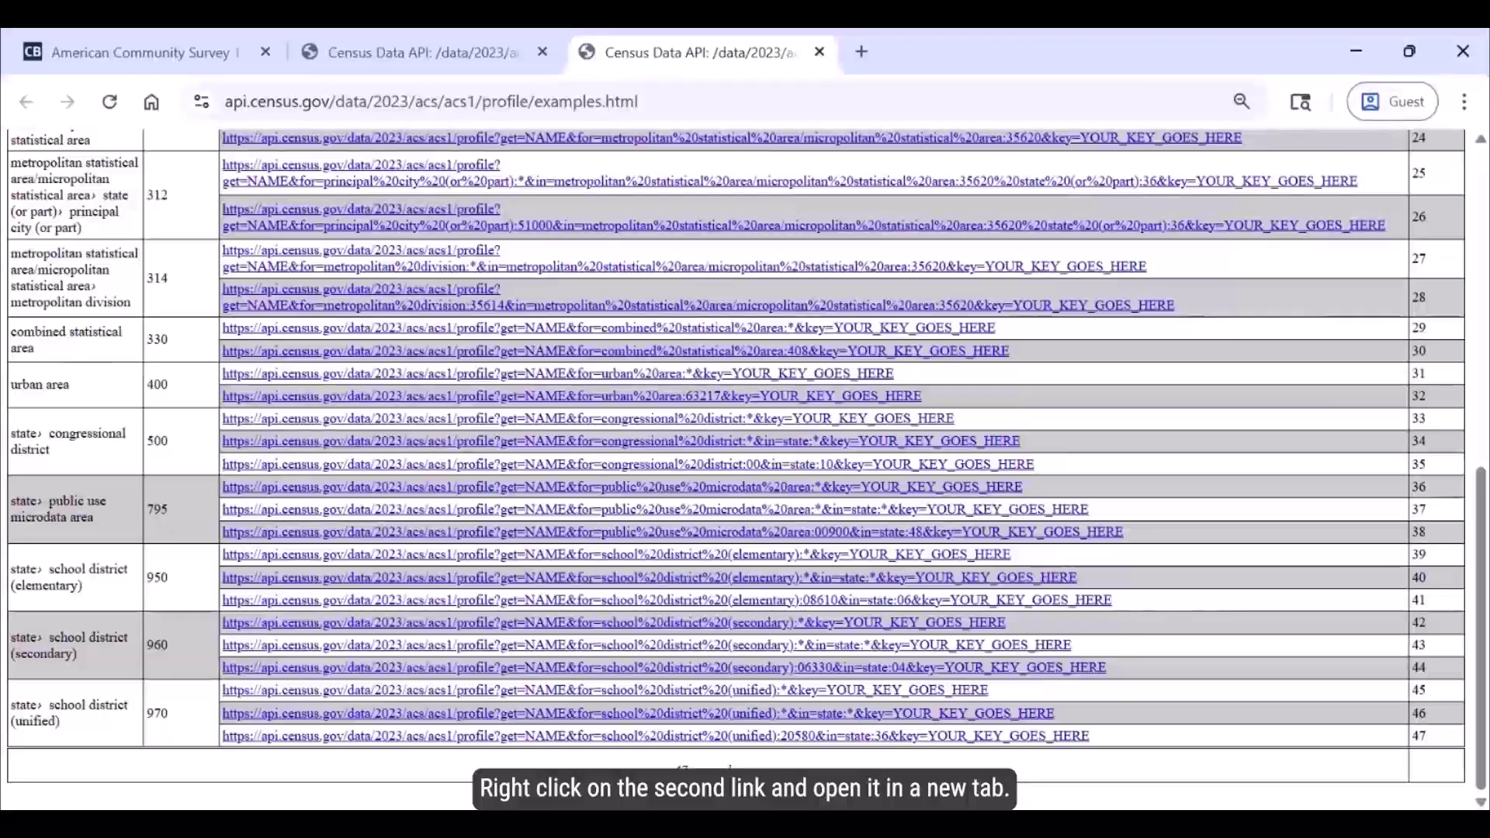
right_click(976, 441)
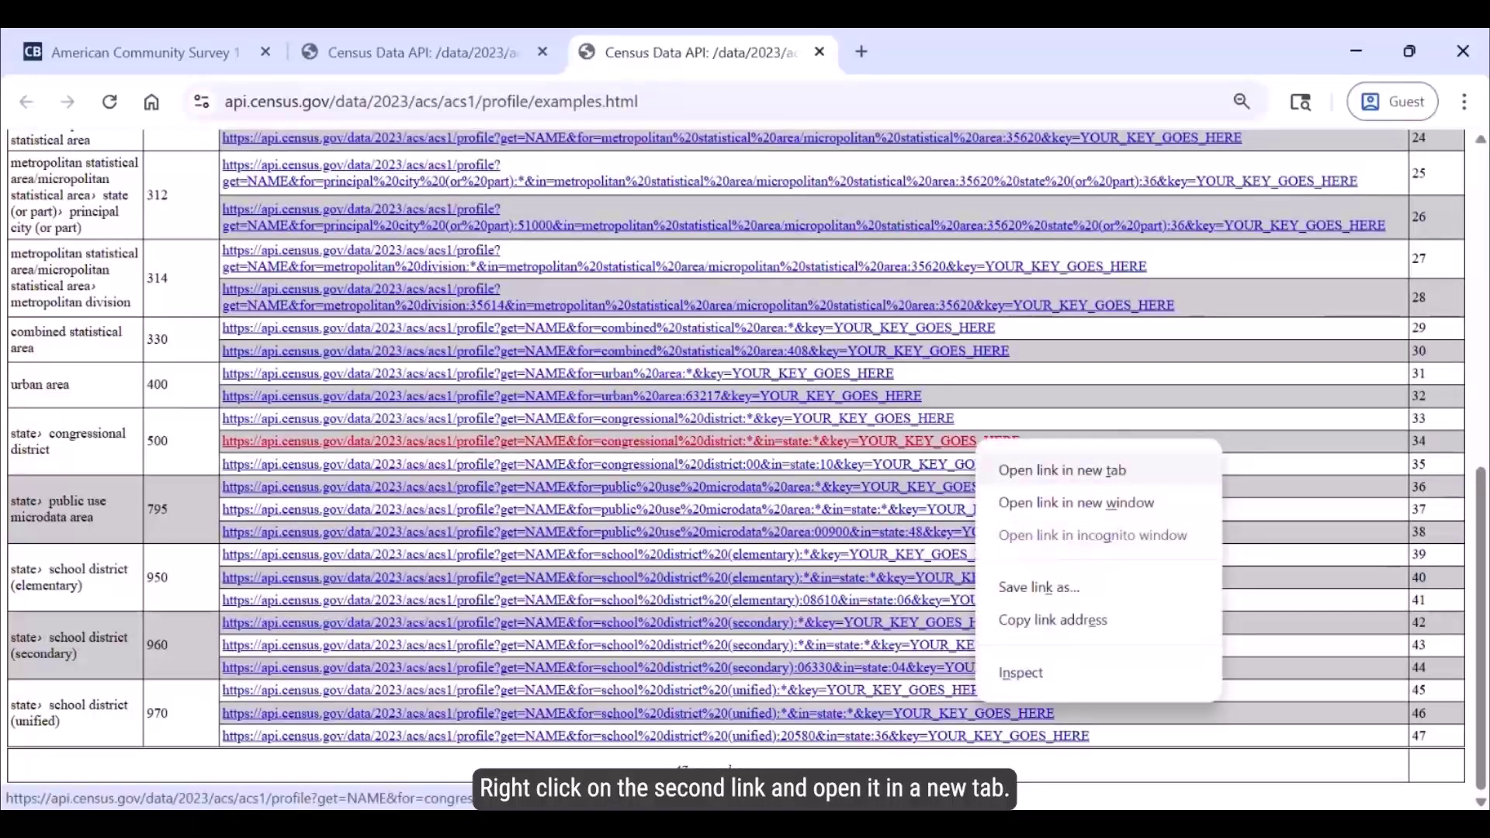
click(1062, 470)
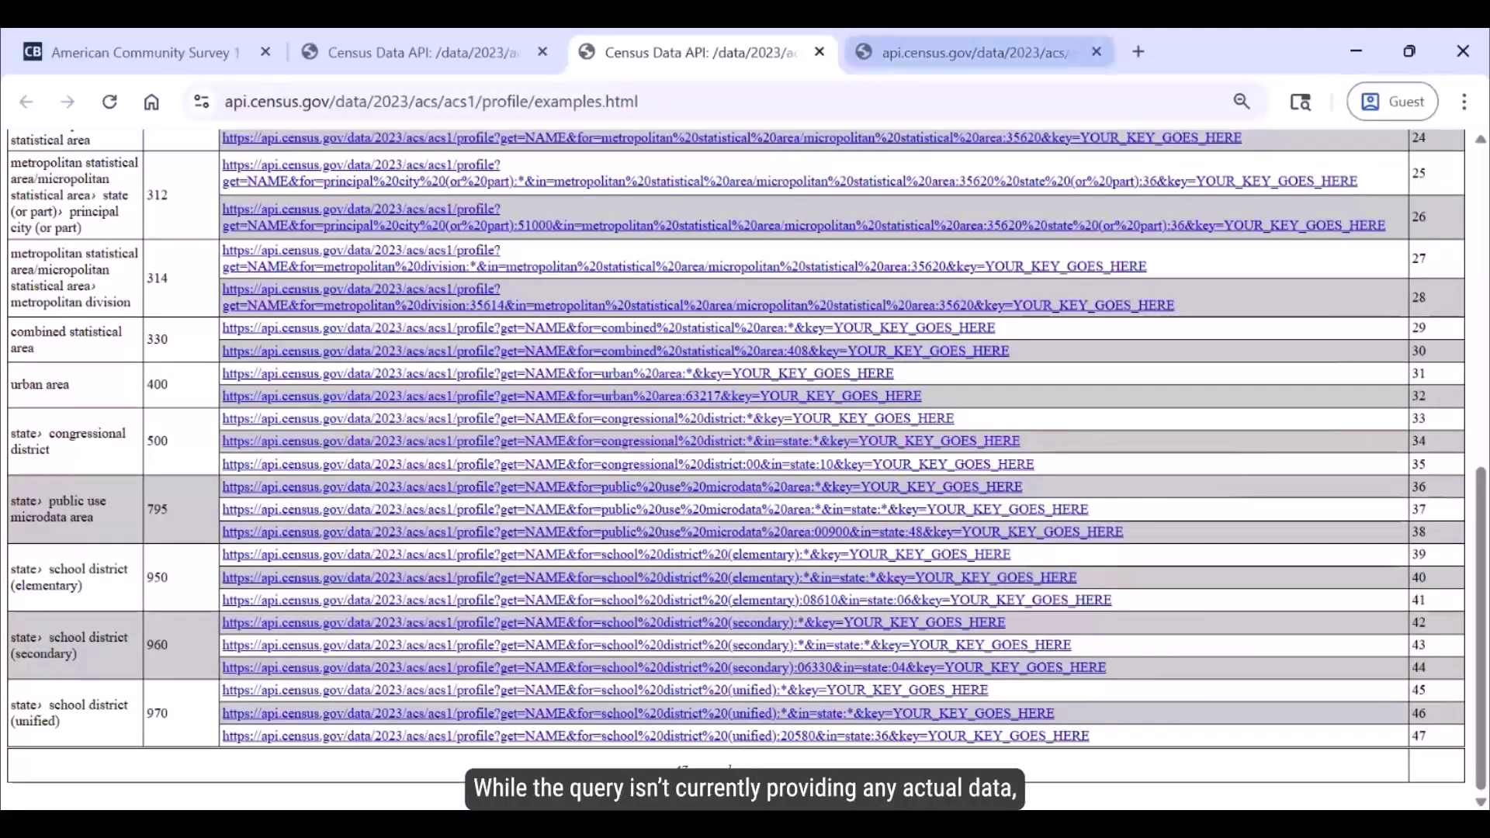
click(974, 52)
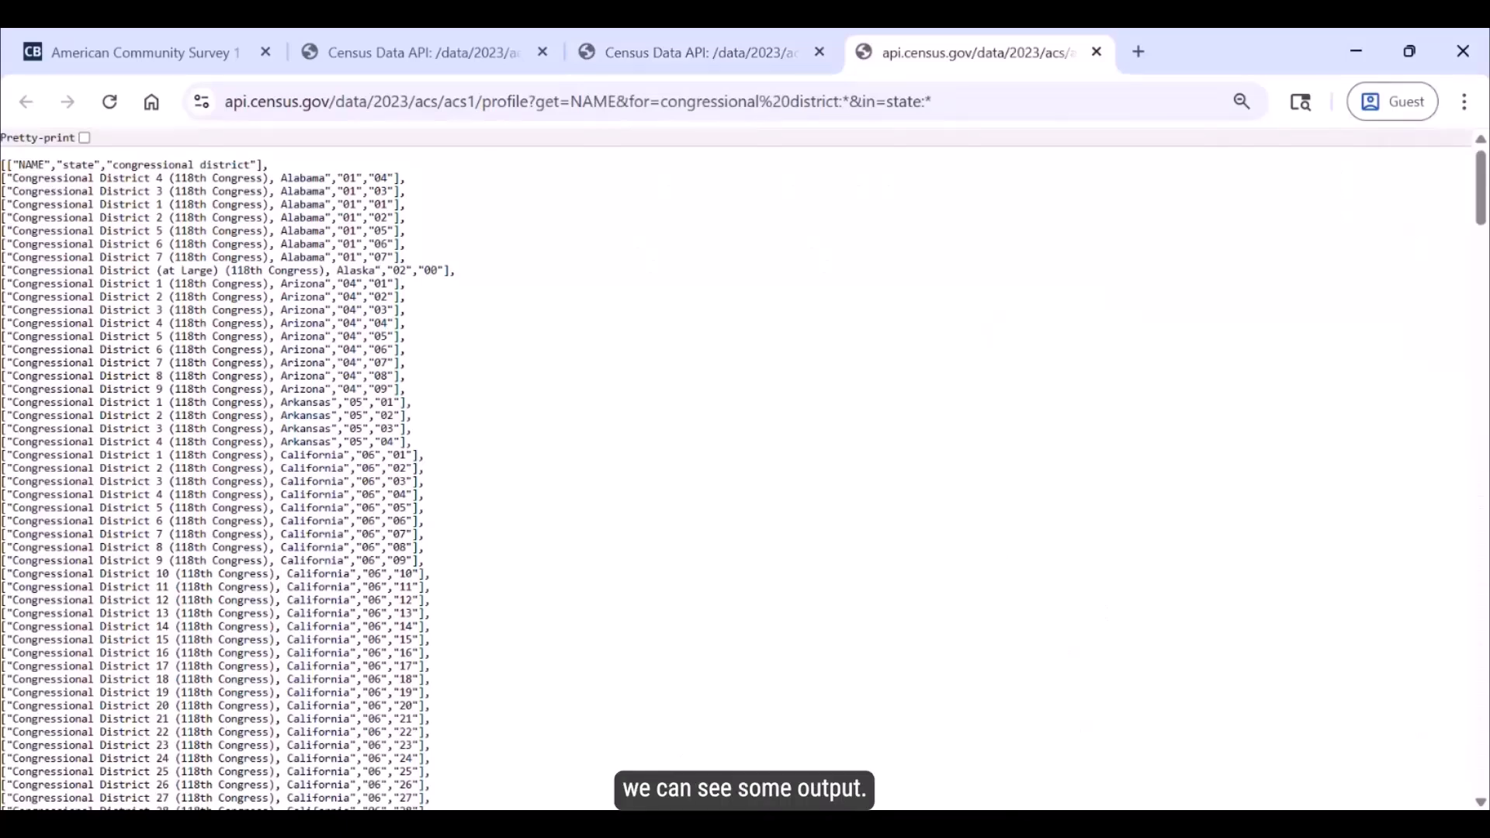
Enlarge the query output and examine the first record's district name, state code and congressional district code.
key(ctrl+plus)
key(ctrl+plus)
key(ctrl+plus)
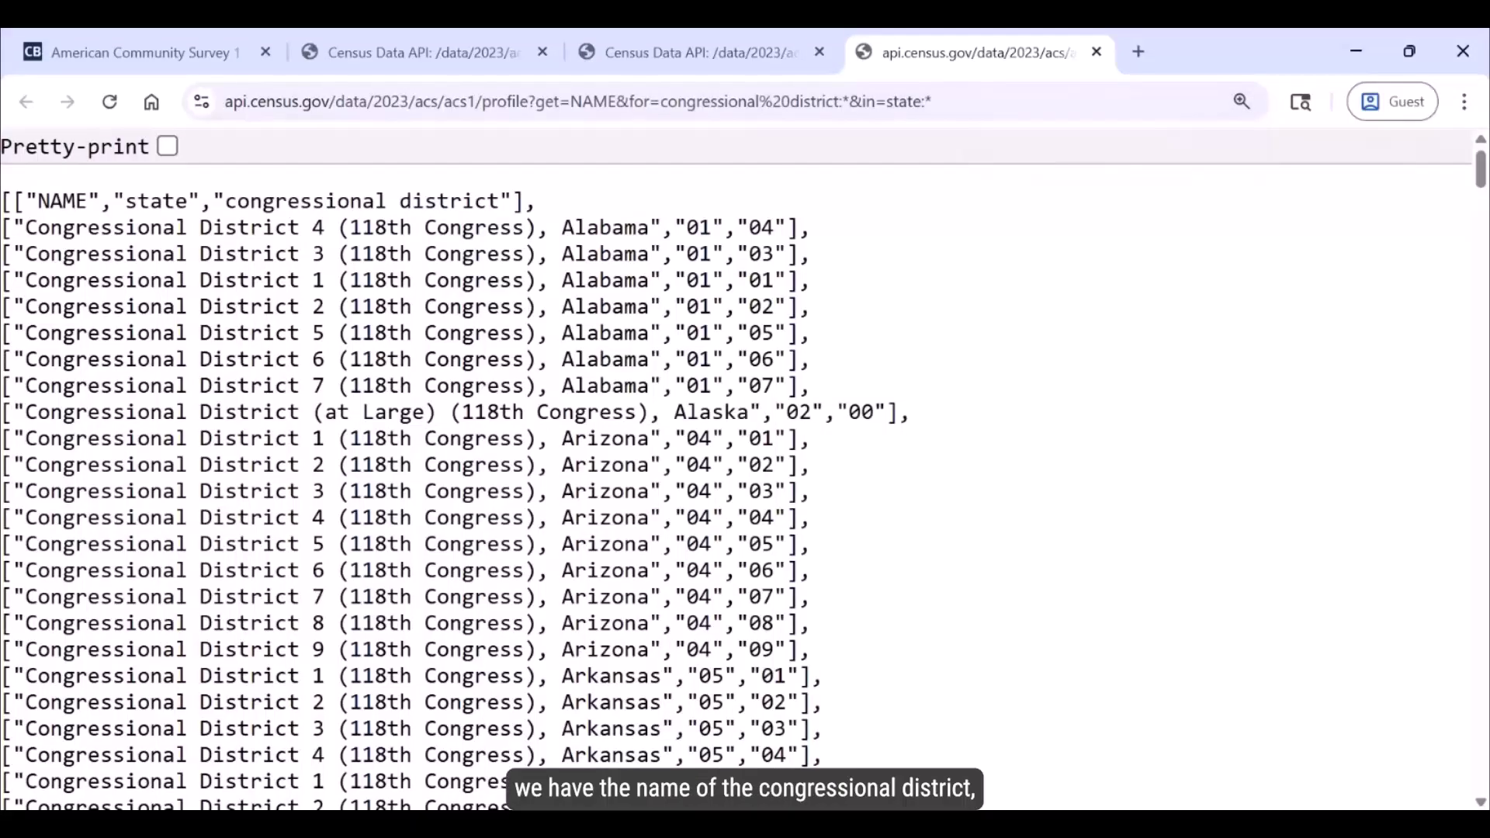
double_click(62, 201)
drag(25, 227, 660, 227)
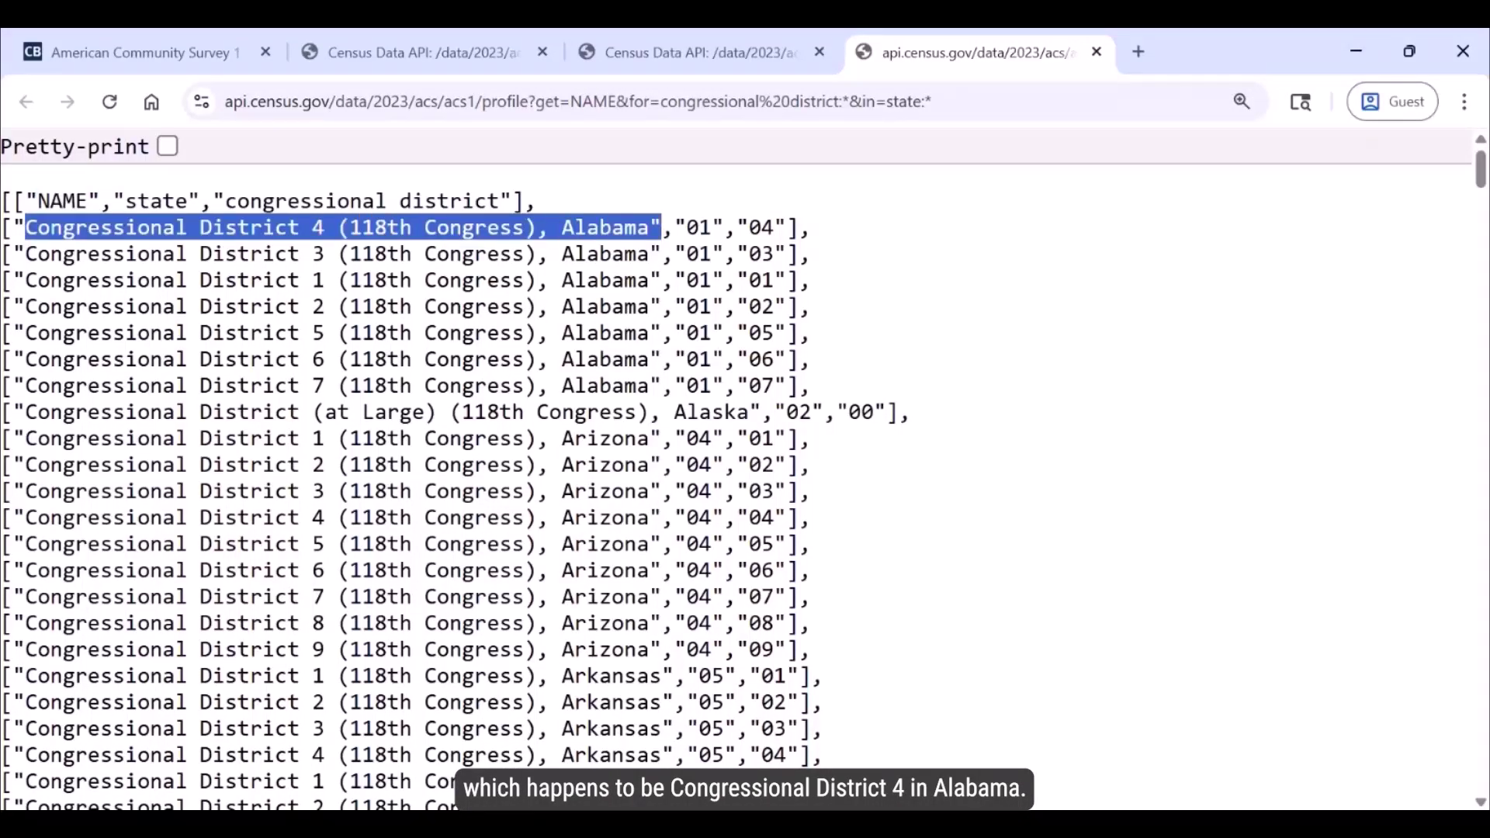
click(660, 228)
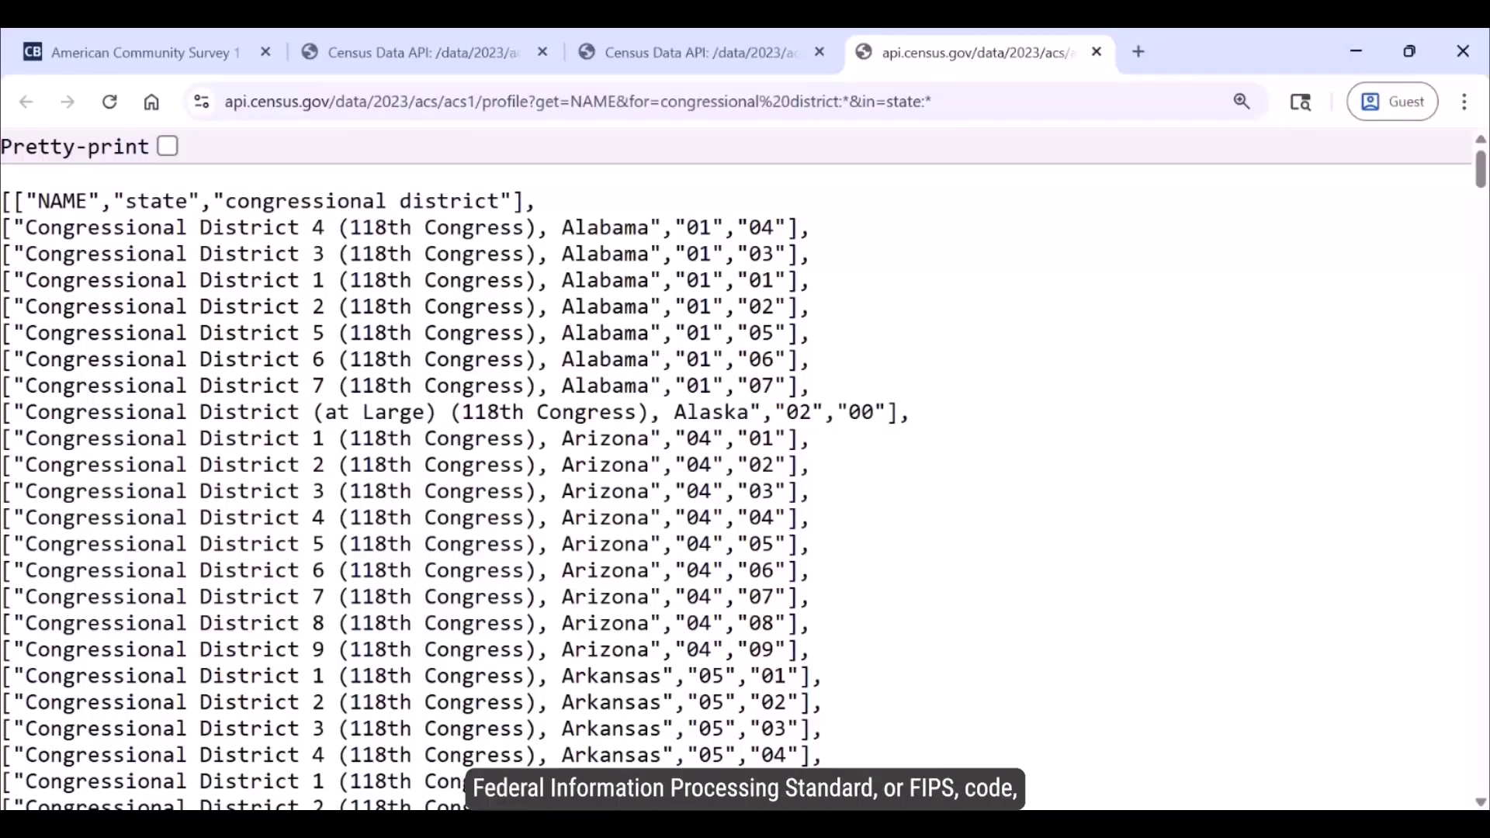
double_click(699, 227)
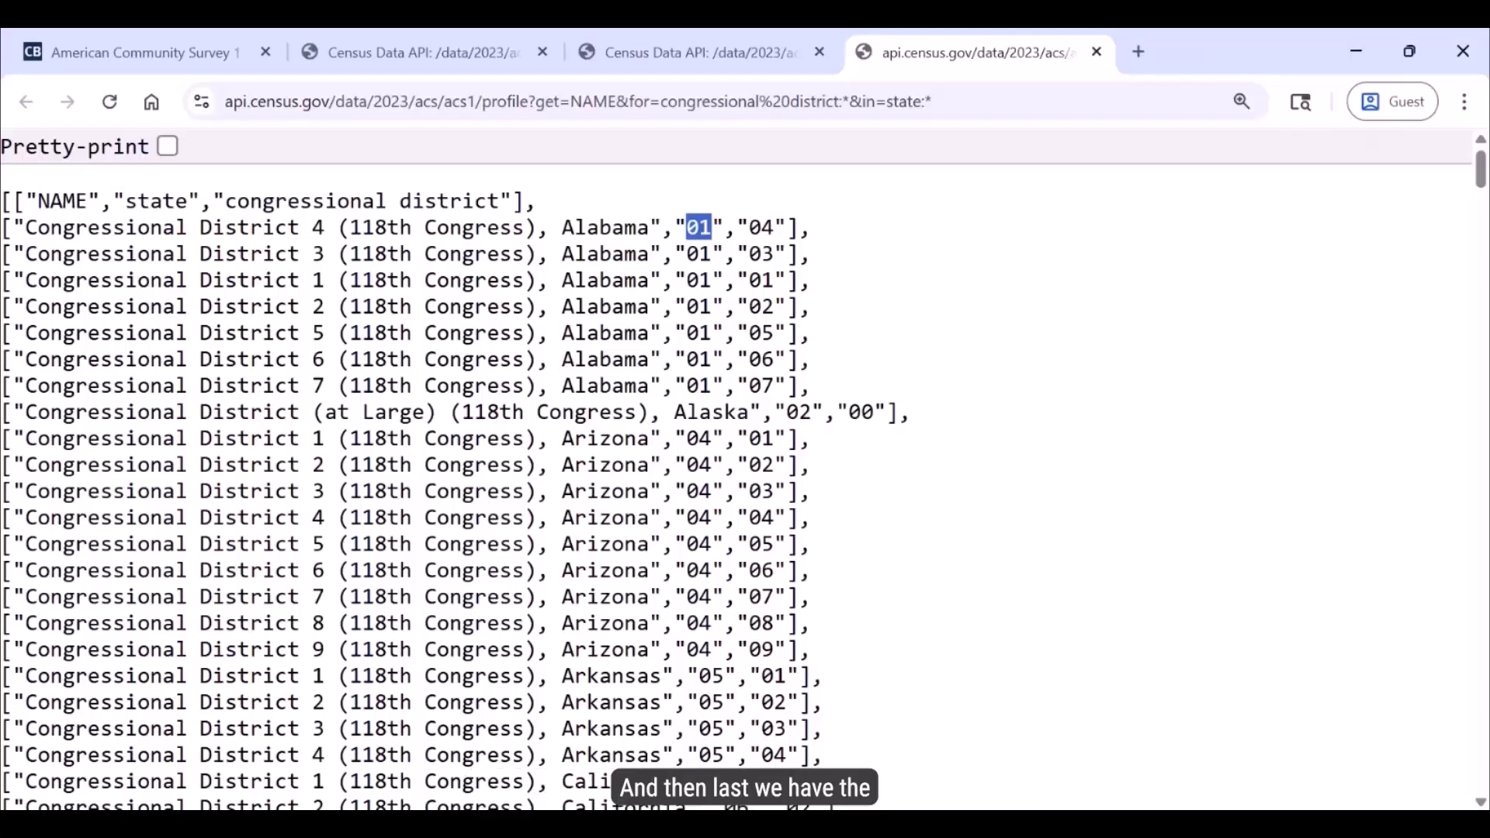
double_click(761, 227)
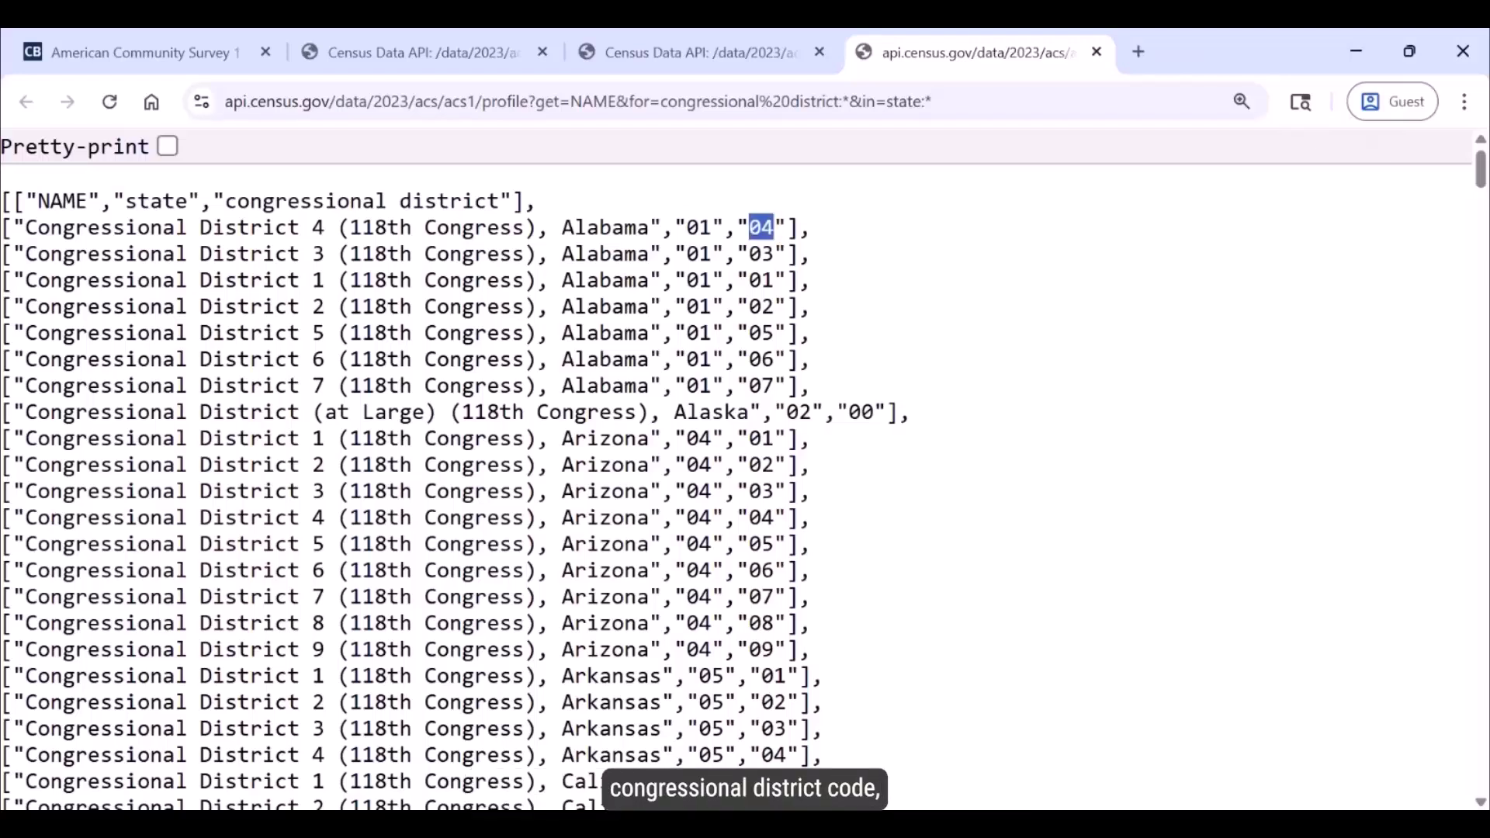
click(761, 227)
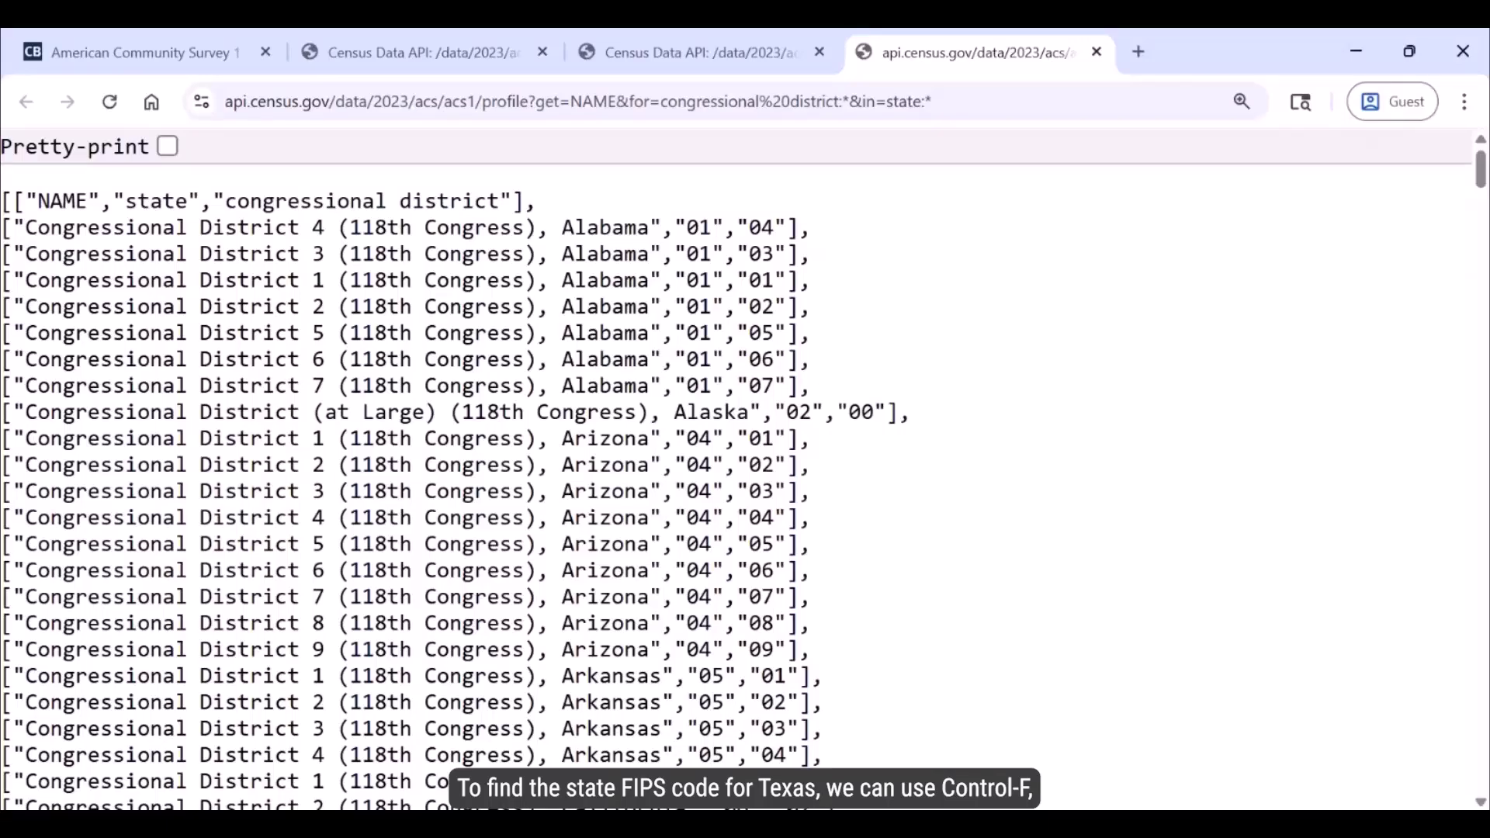
Search the output for "Texas" and highlight the state code in its first record.
key(ctrl+f)
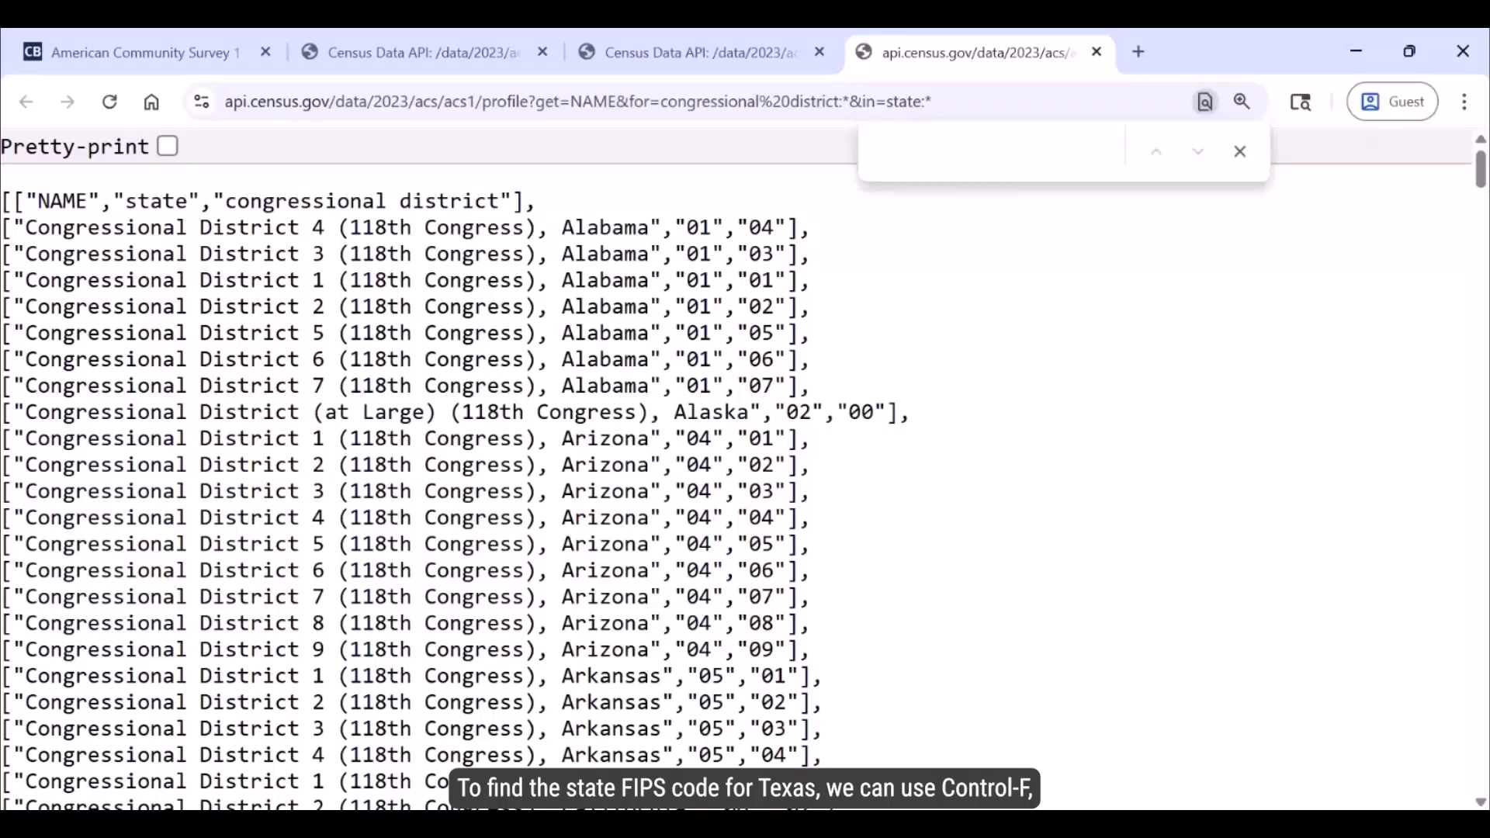
text(Texas)
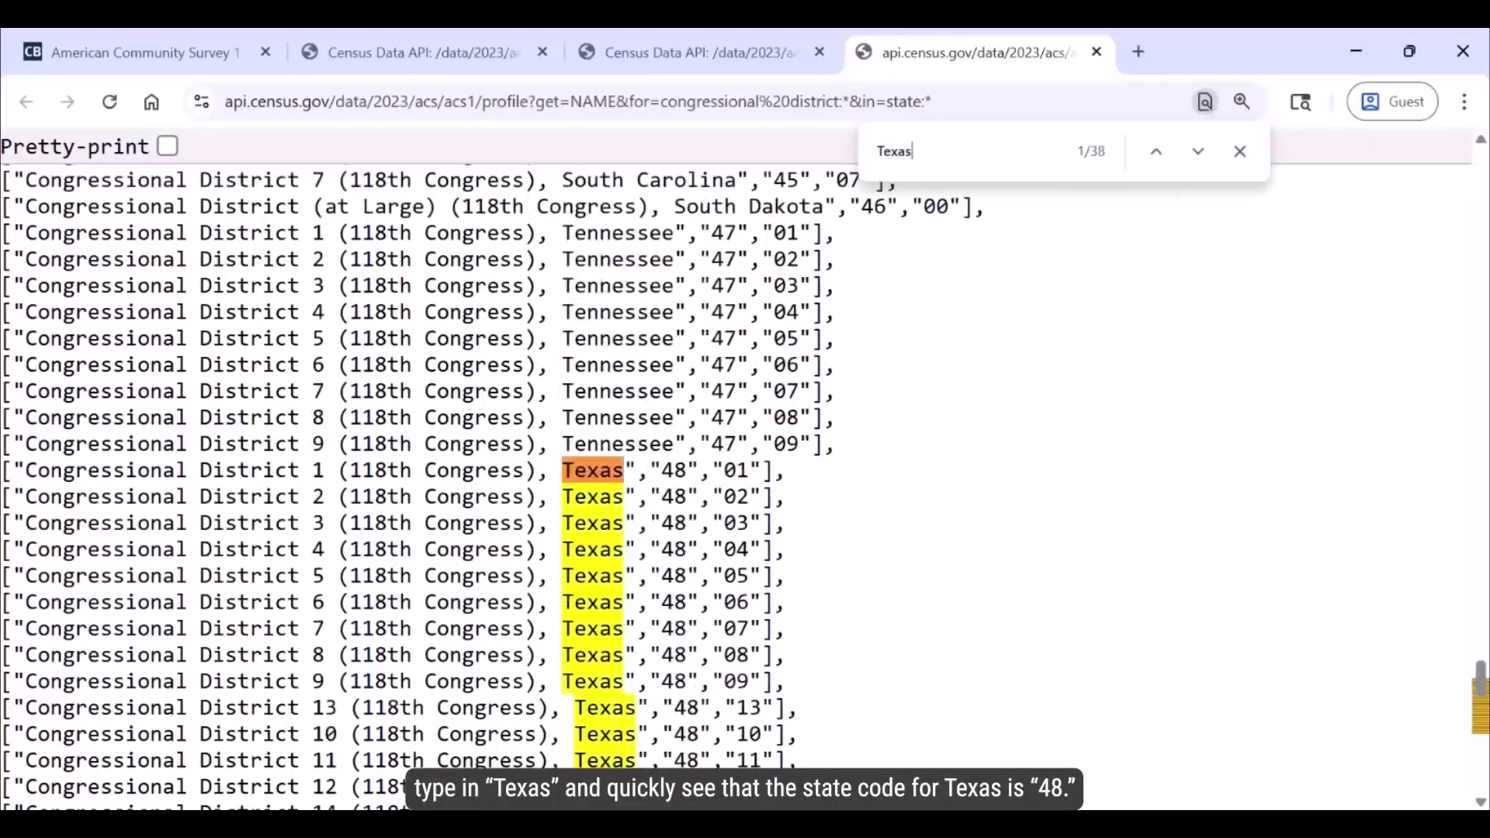
scroll(745, 481, down, 2)
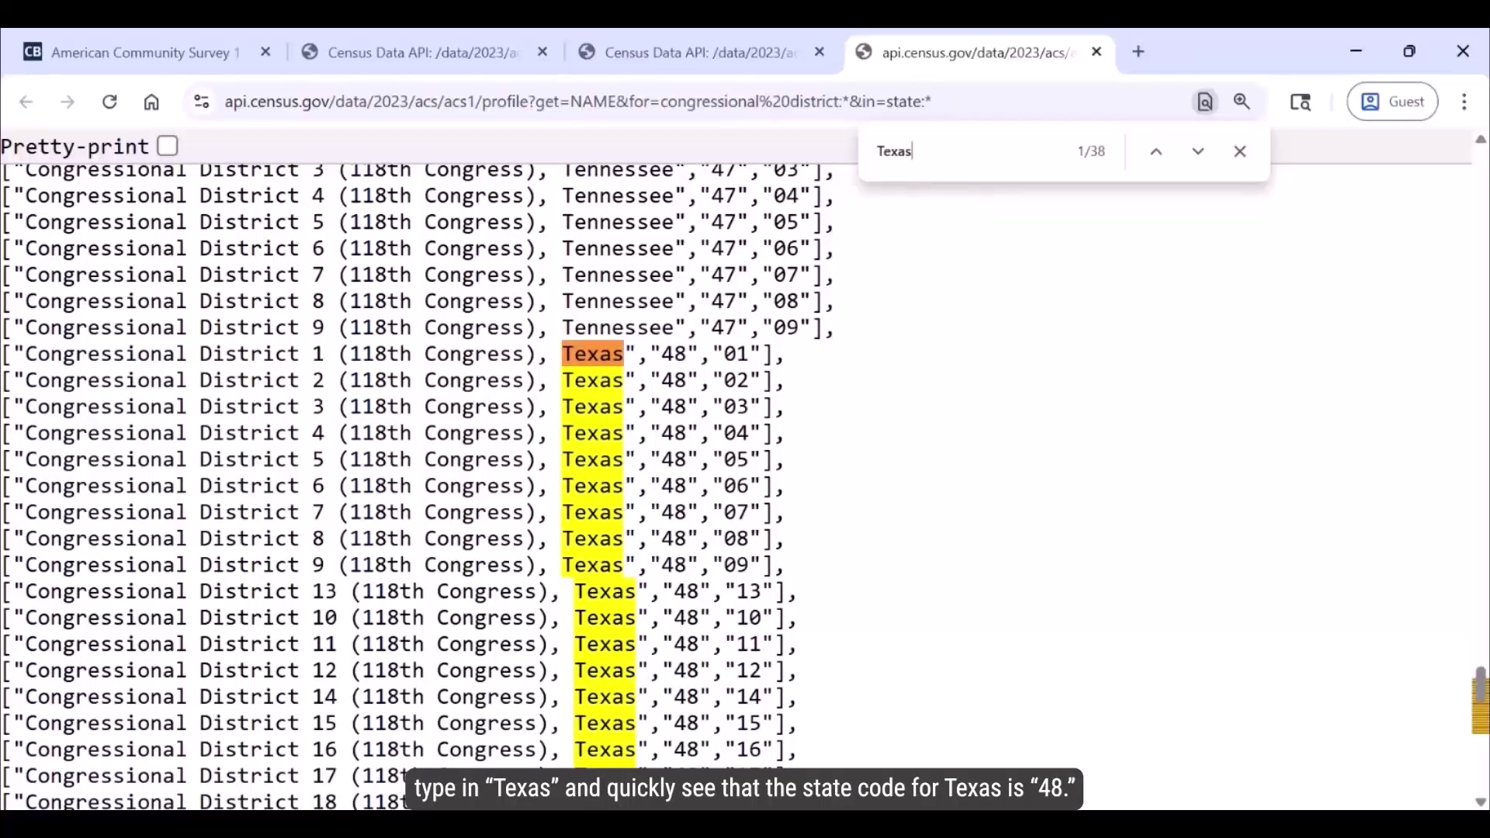
click(1239, 151)
double_click(673, 354)
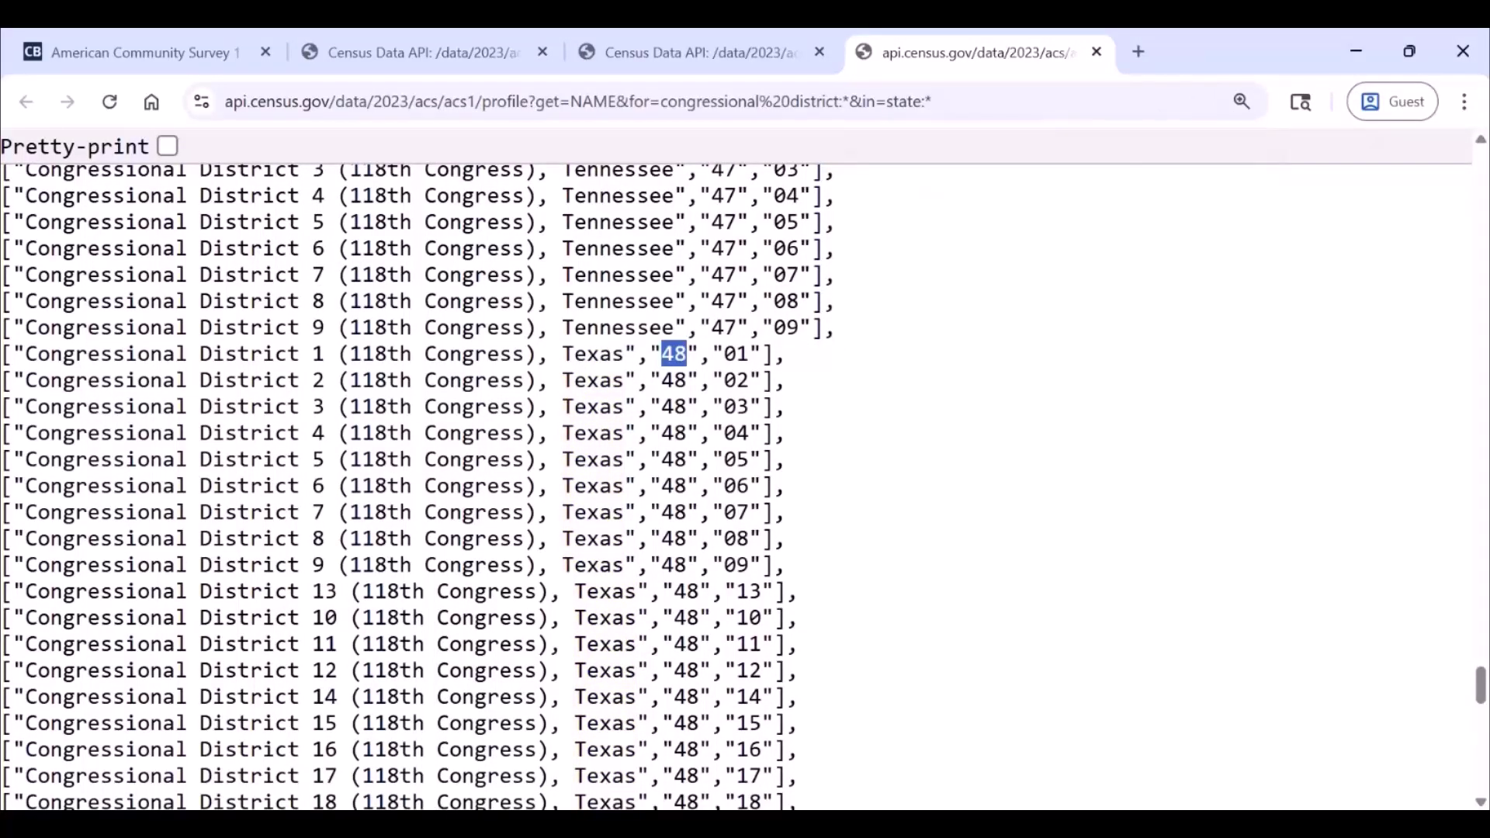
Replace the state wildcard in the query URL with 48 and run the query.
click(984, 102)
click(984, 102)
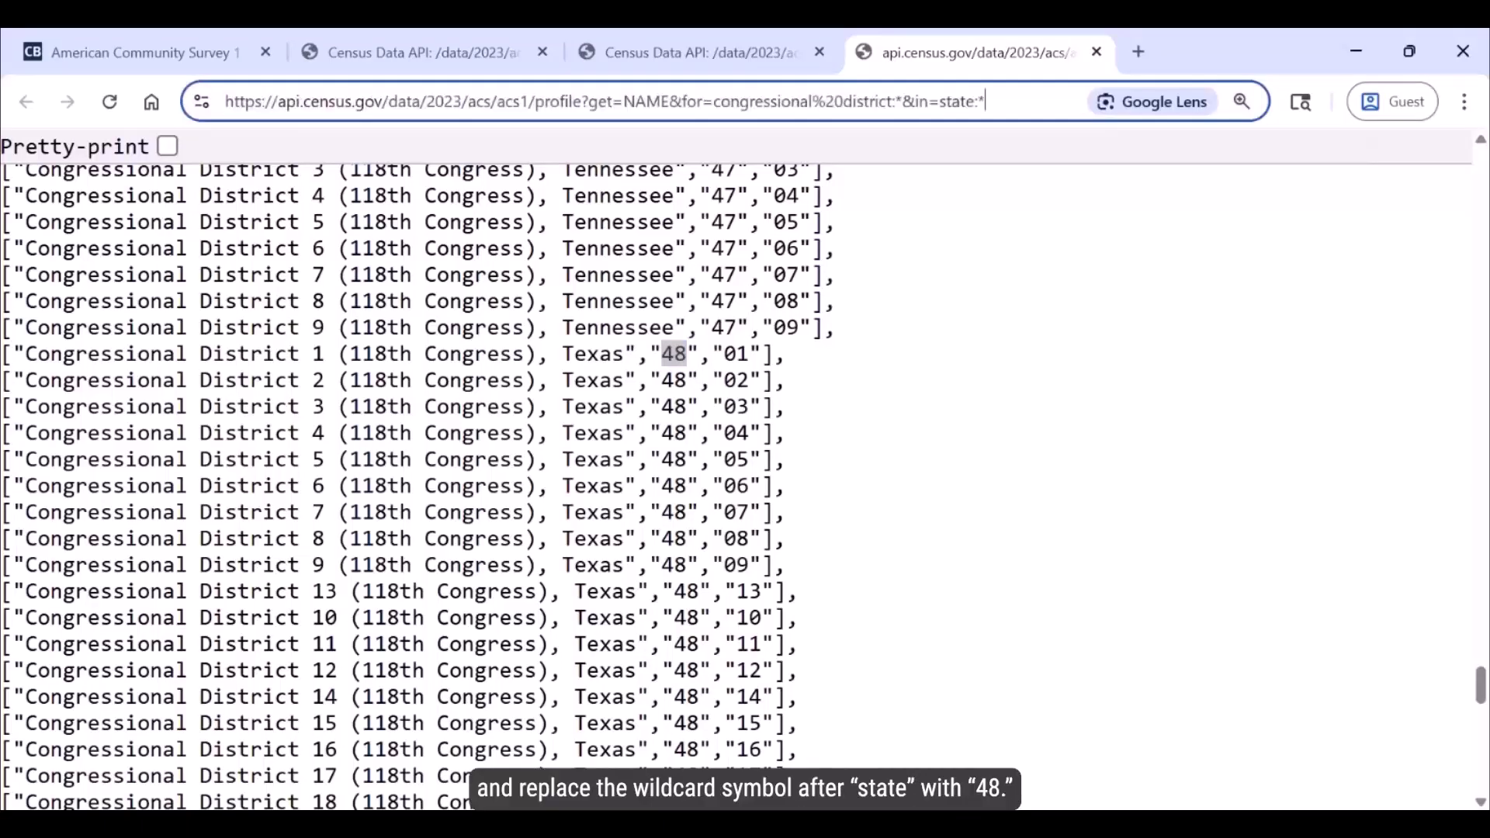
key(shift+Left)
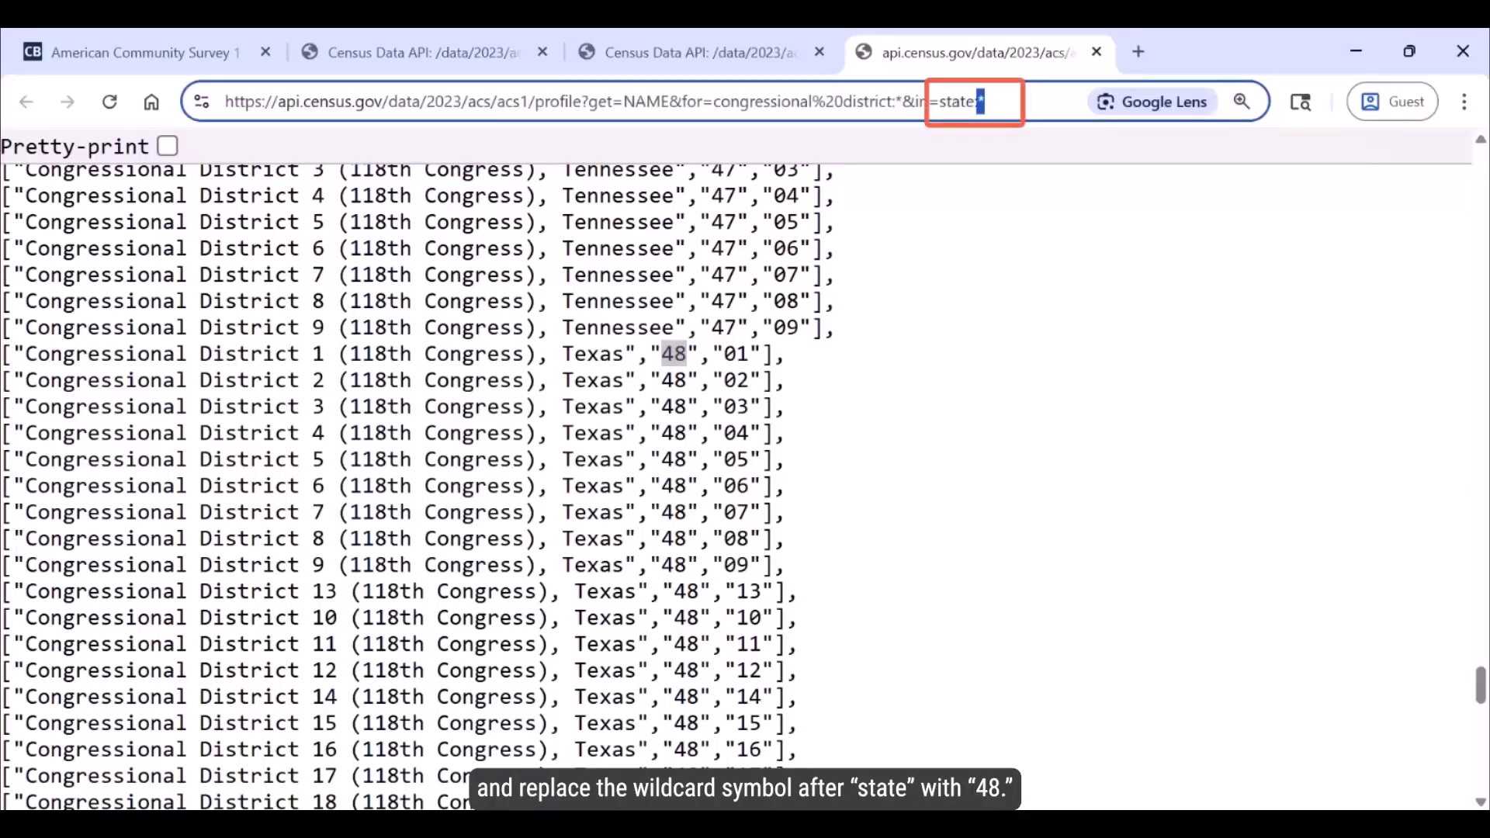
key(BackSpace)
text(48)
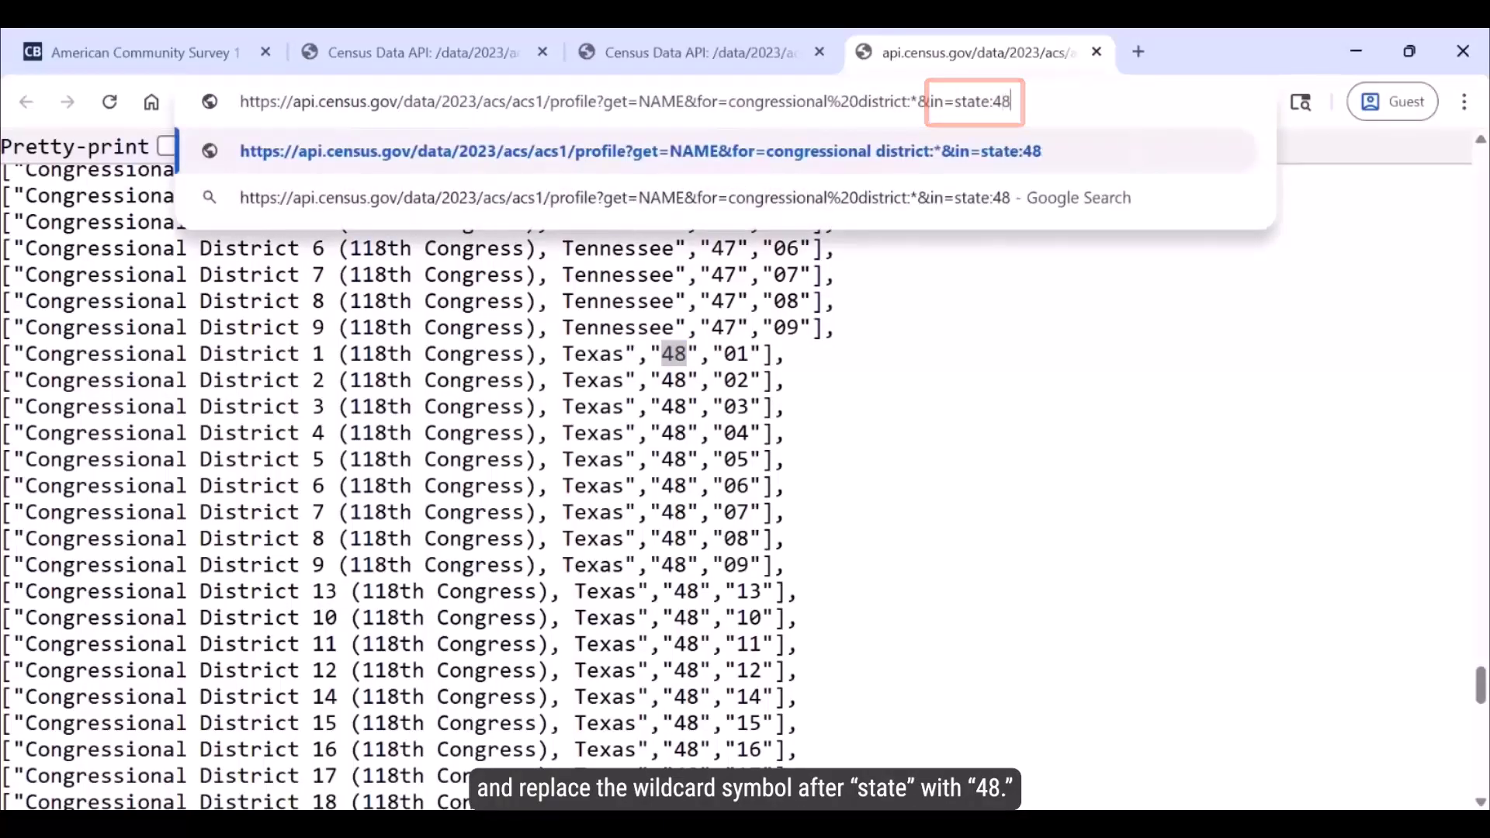
key(Return)
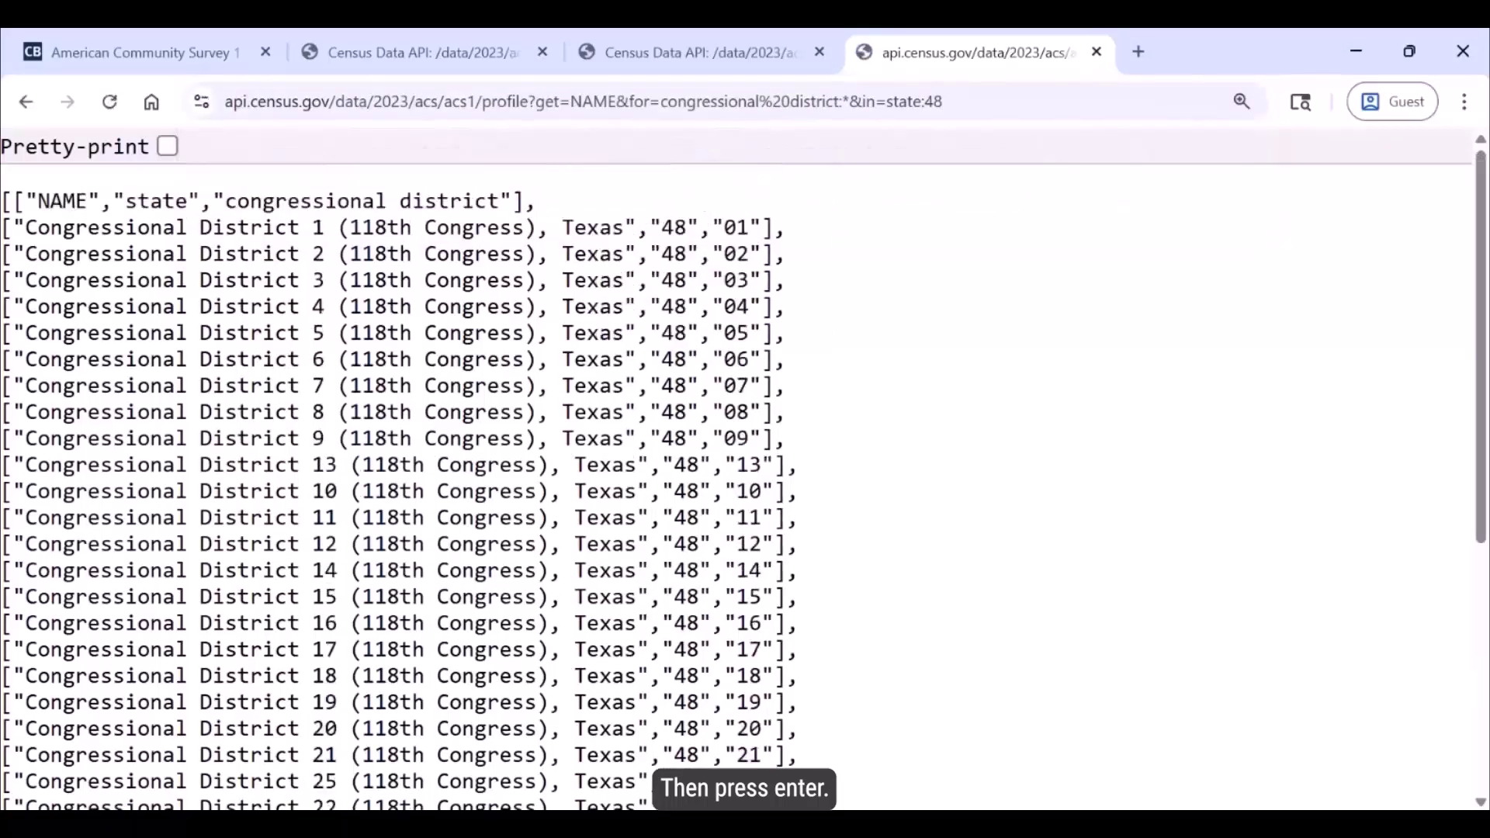
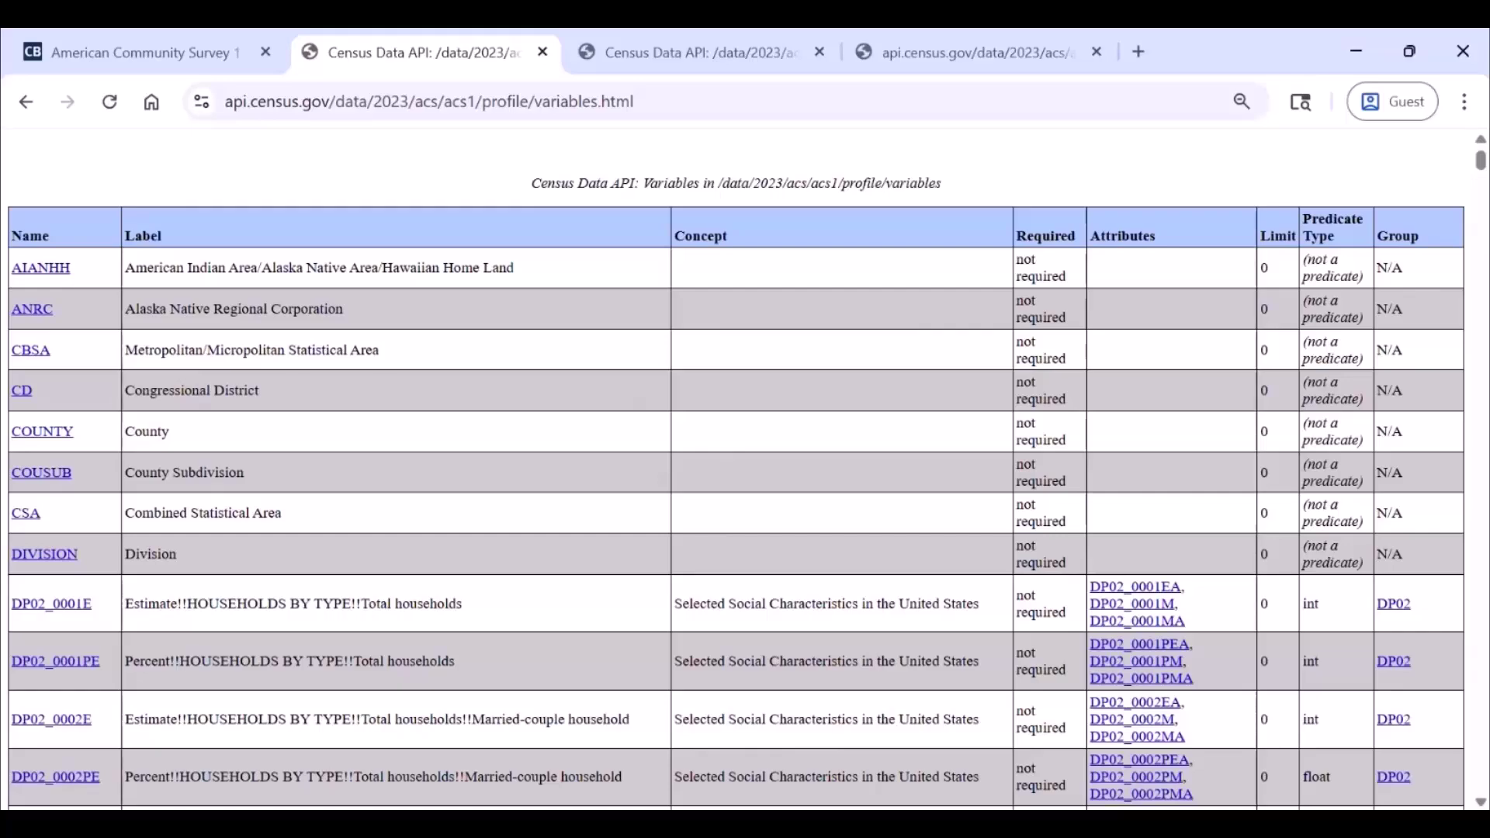
Search the variables page for "vehicle" and read the labels of the matching variables.
scroll(735, 465, down, 3)
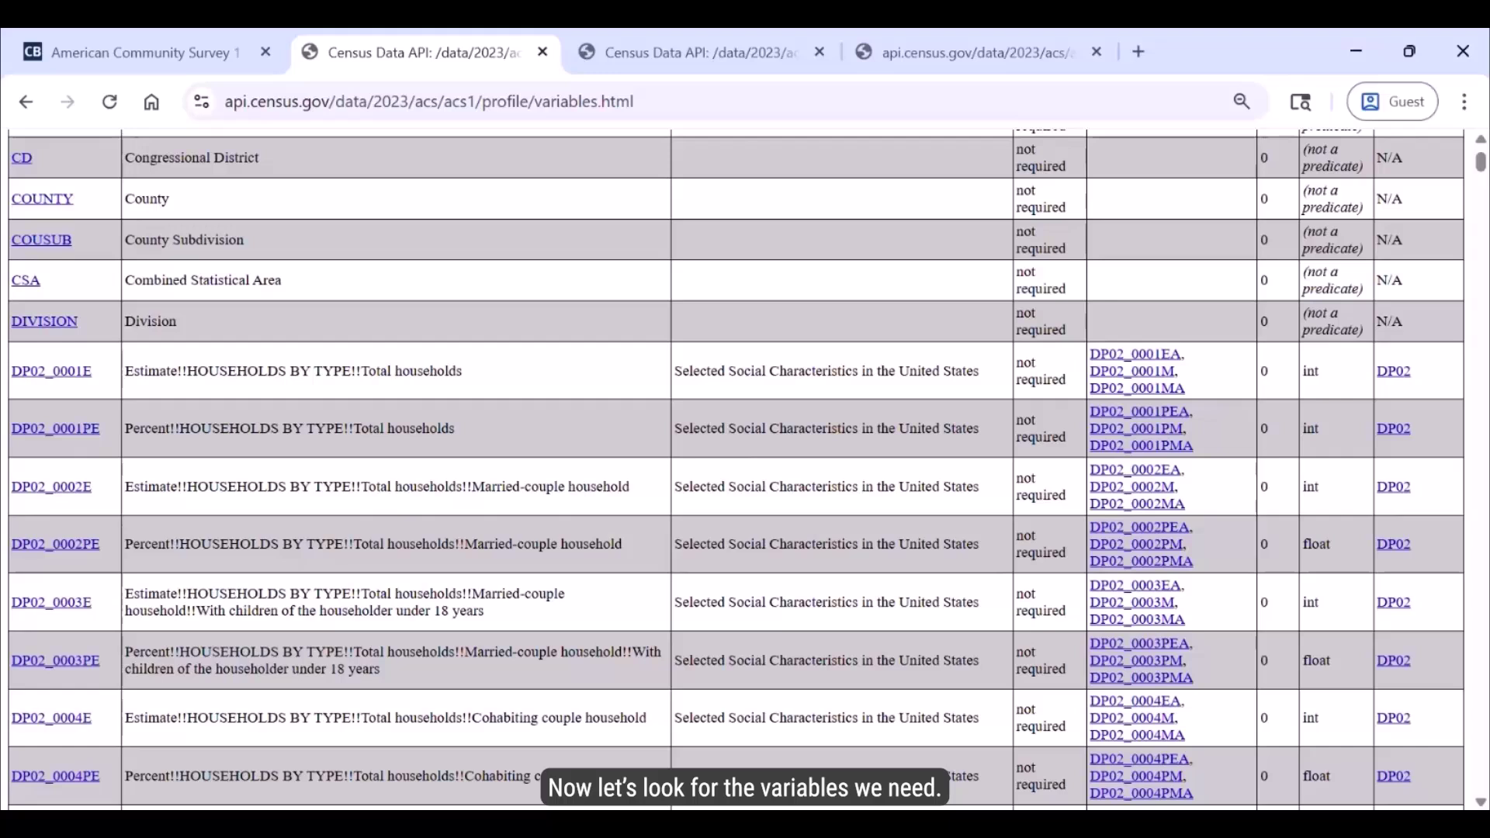
key(ctrl+f)
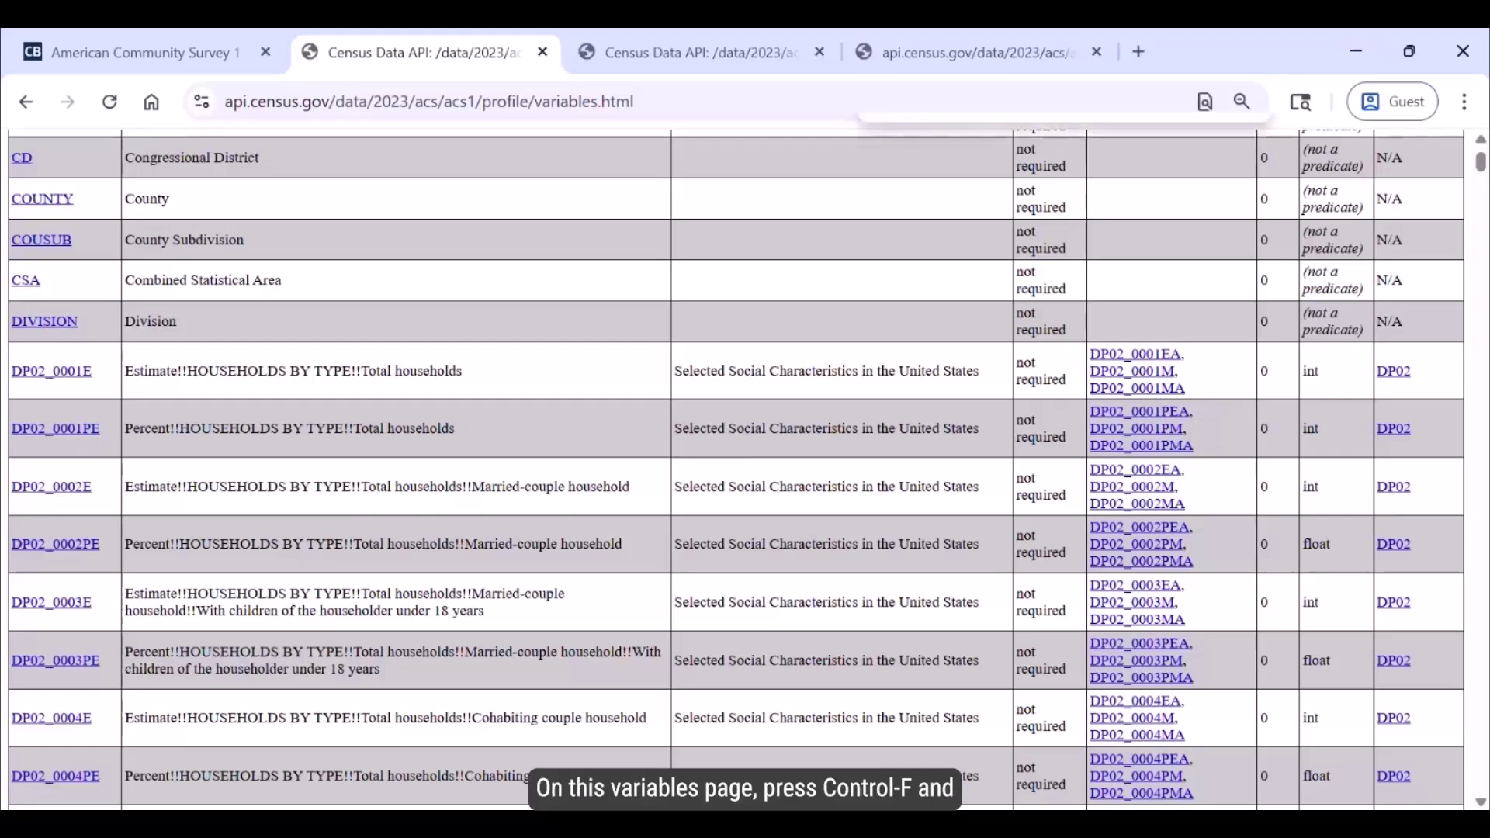
key(BackSpace)
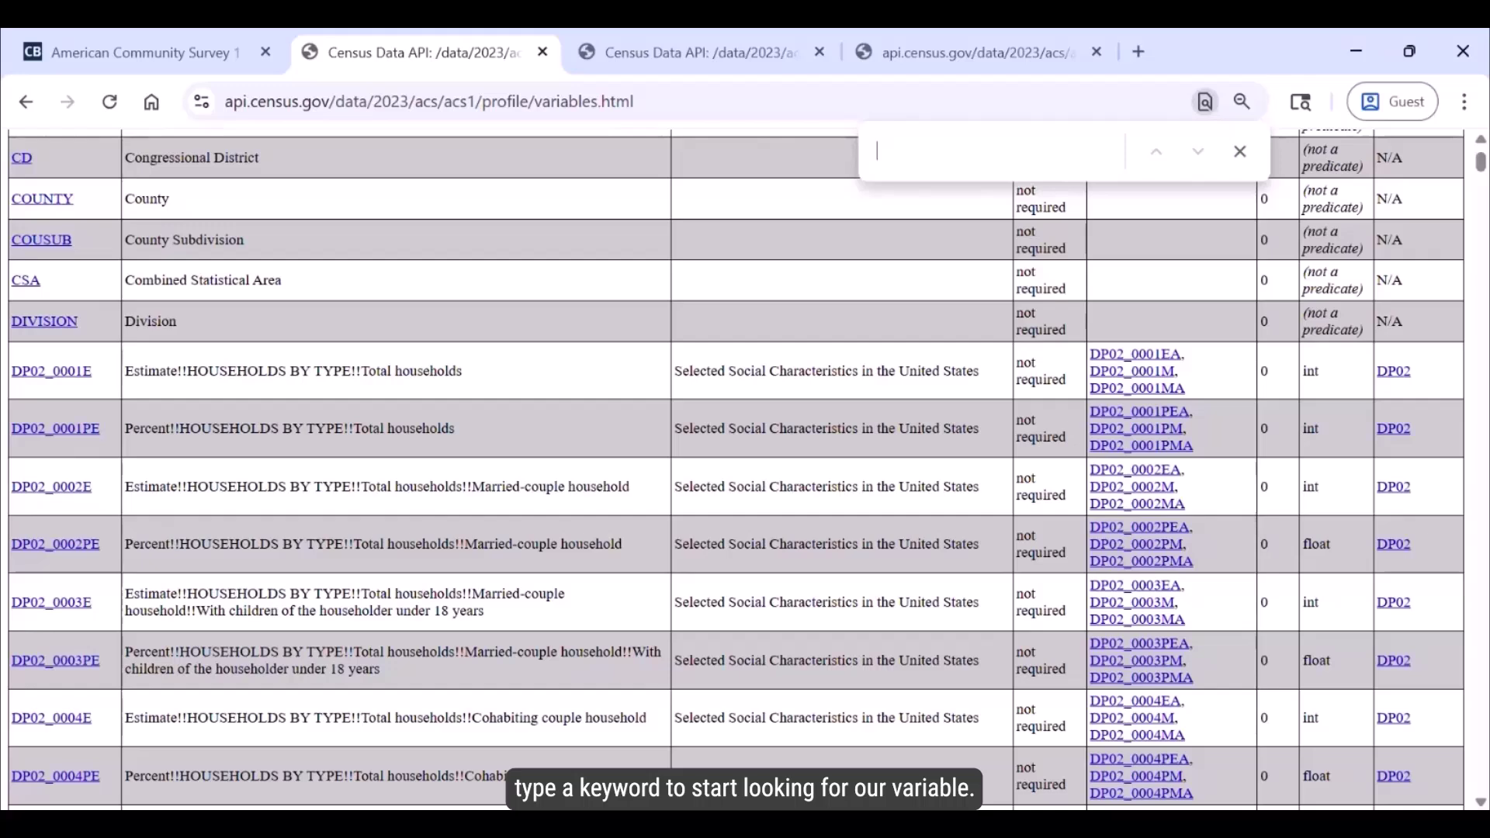
text(vehicle)
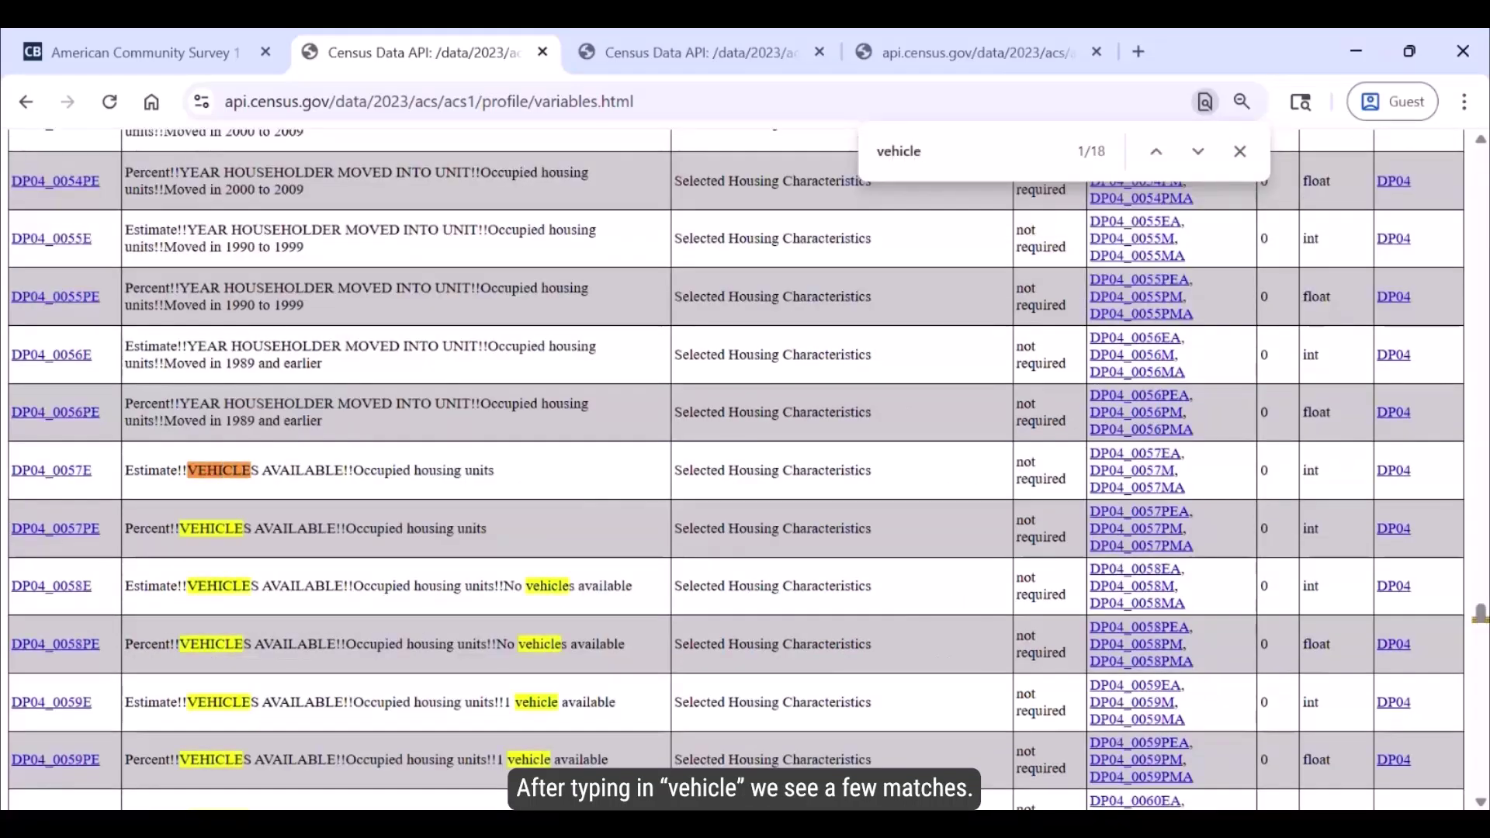
scroll(735, 465, down, 2)
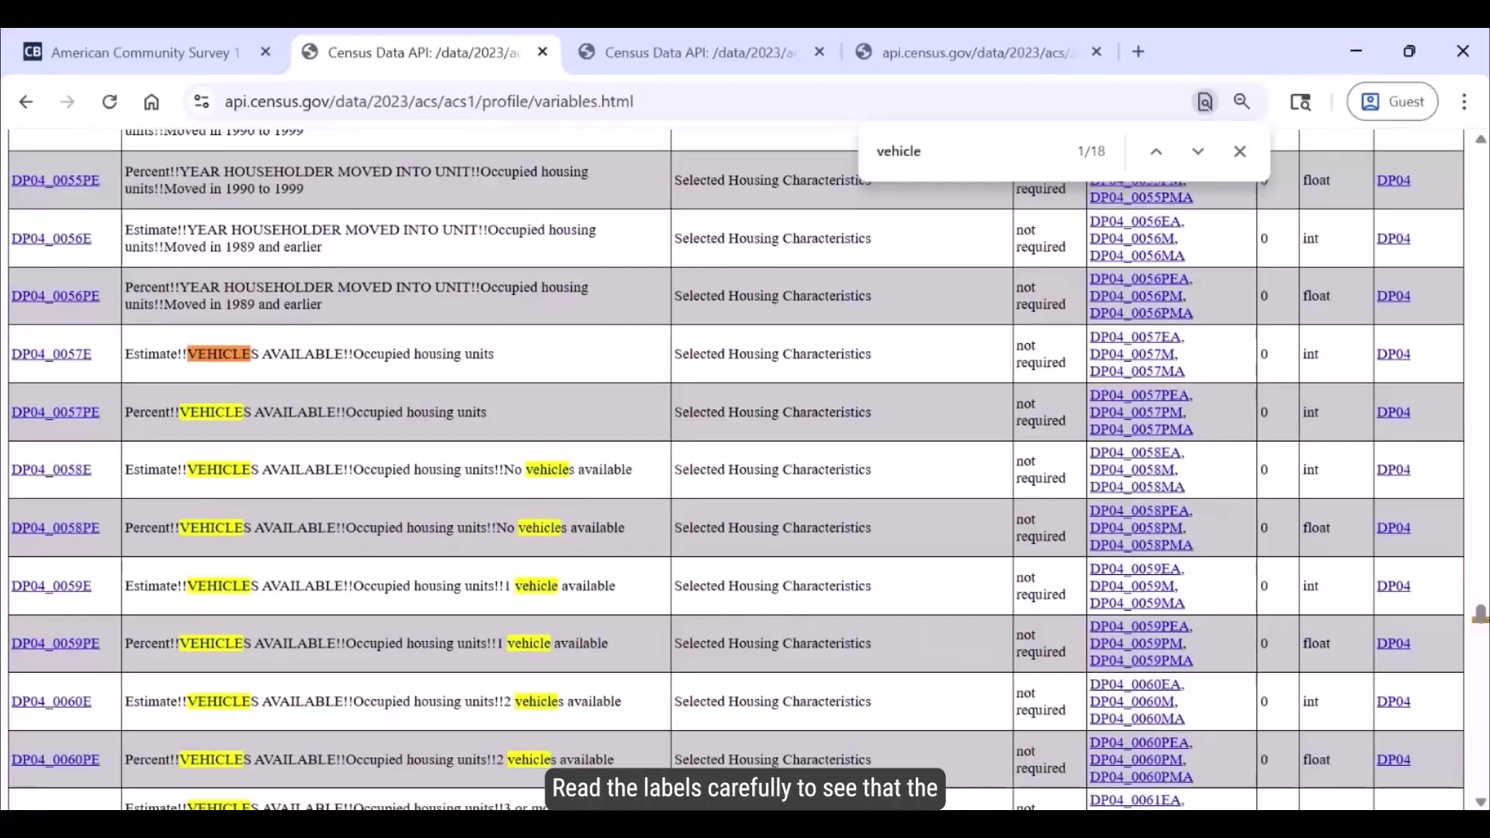
key(Escape)
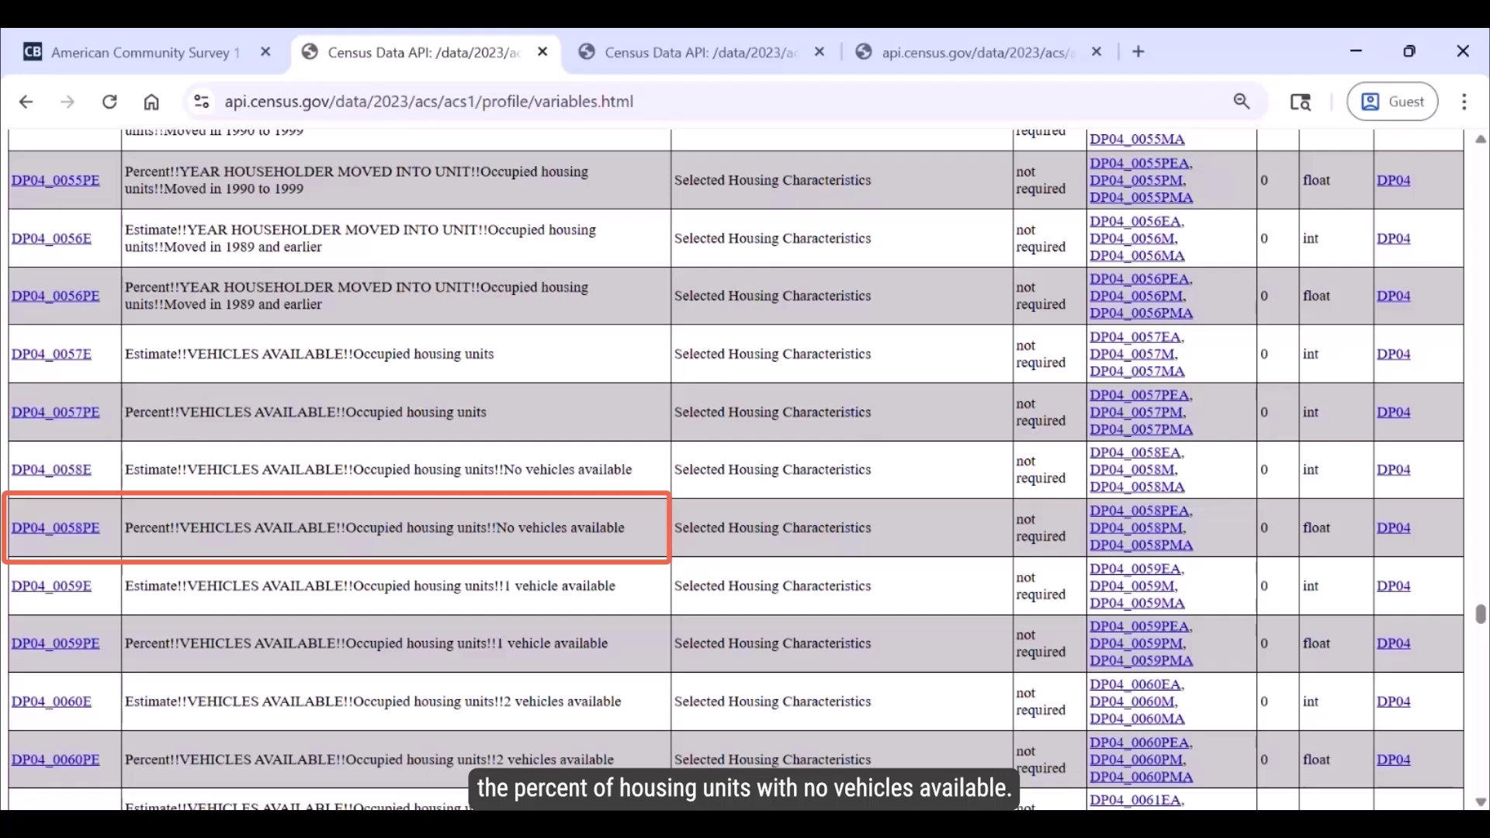
Copy the variable name DP04_0058PE, the percent of occupied housing units with no vehicles available.
scroll(735, 466, down, 2)
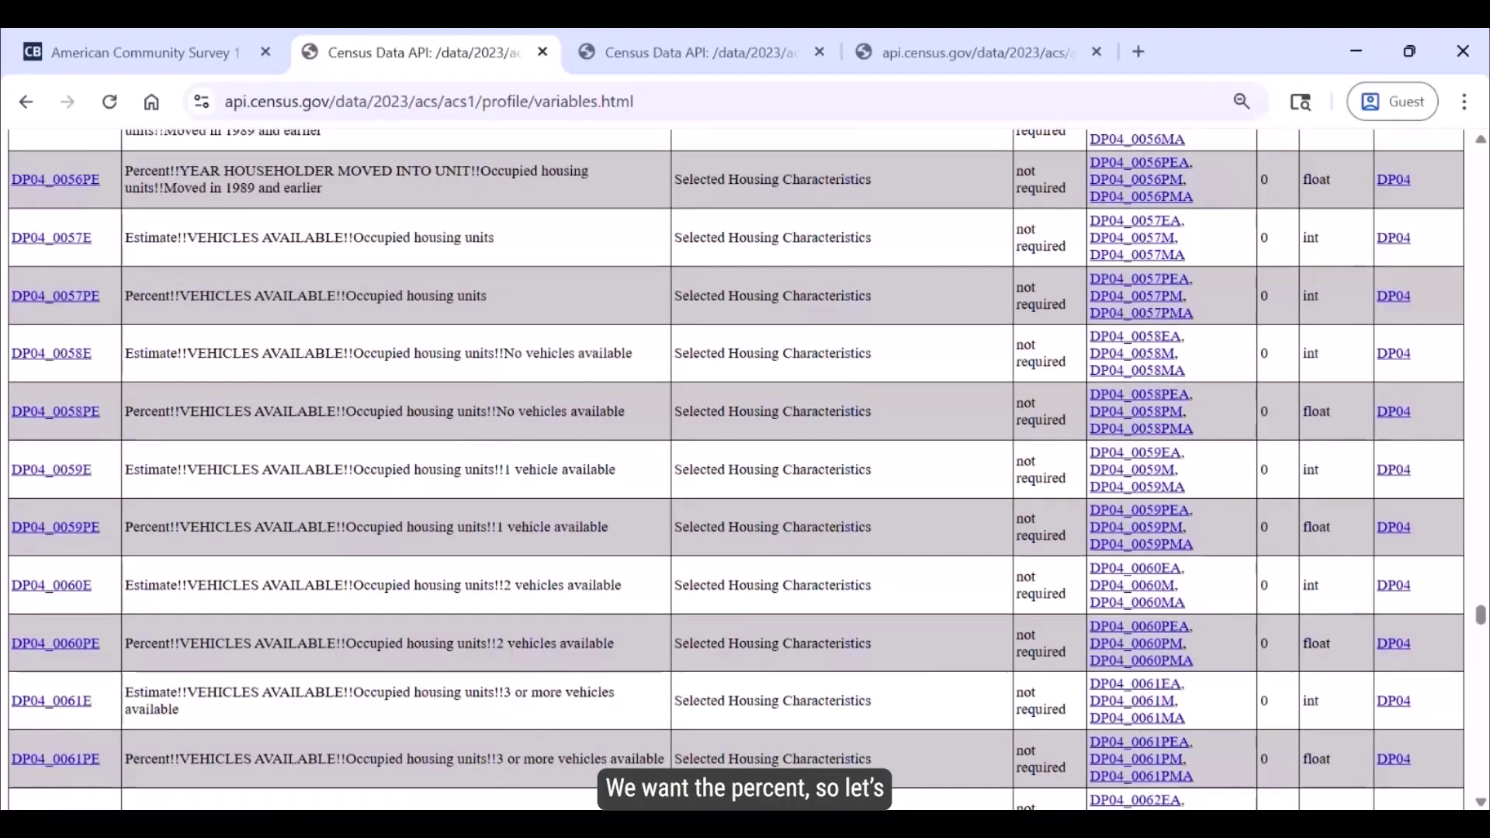
drag(127, 411, 11, 411)
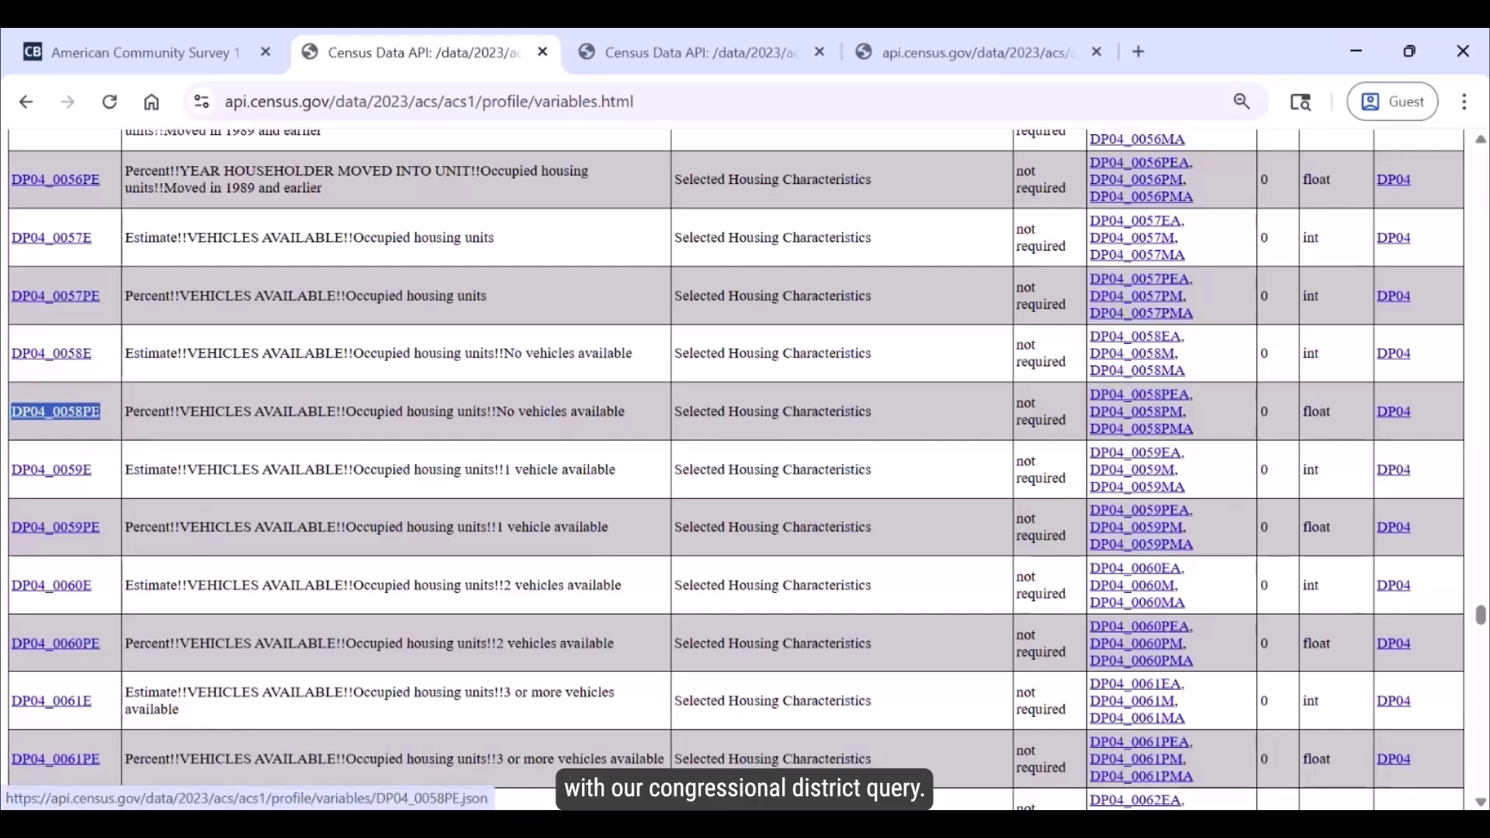
right_click(90, 411)
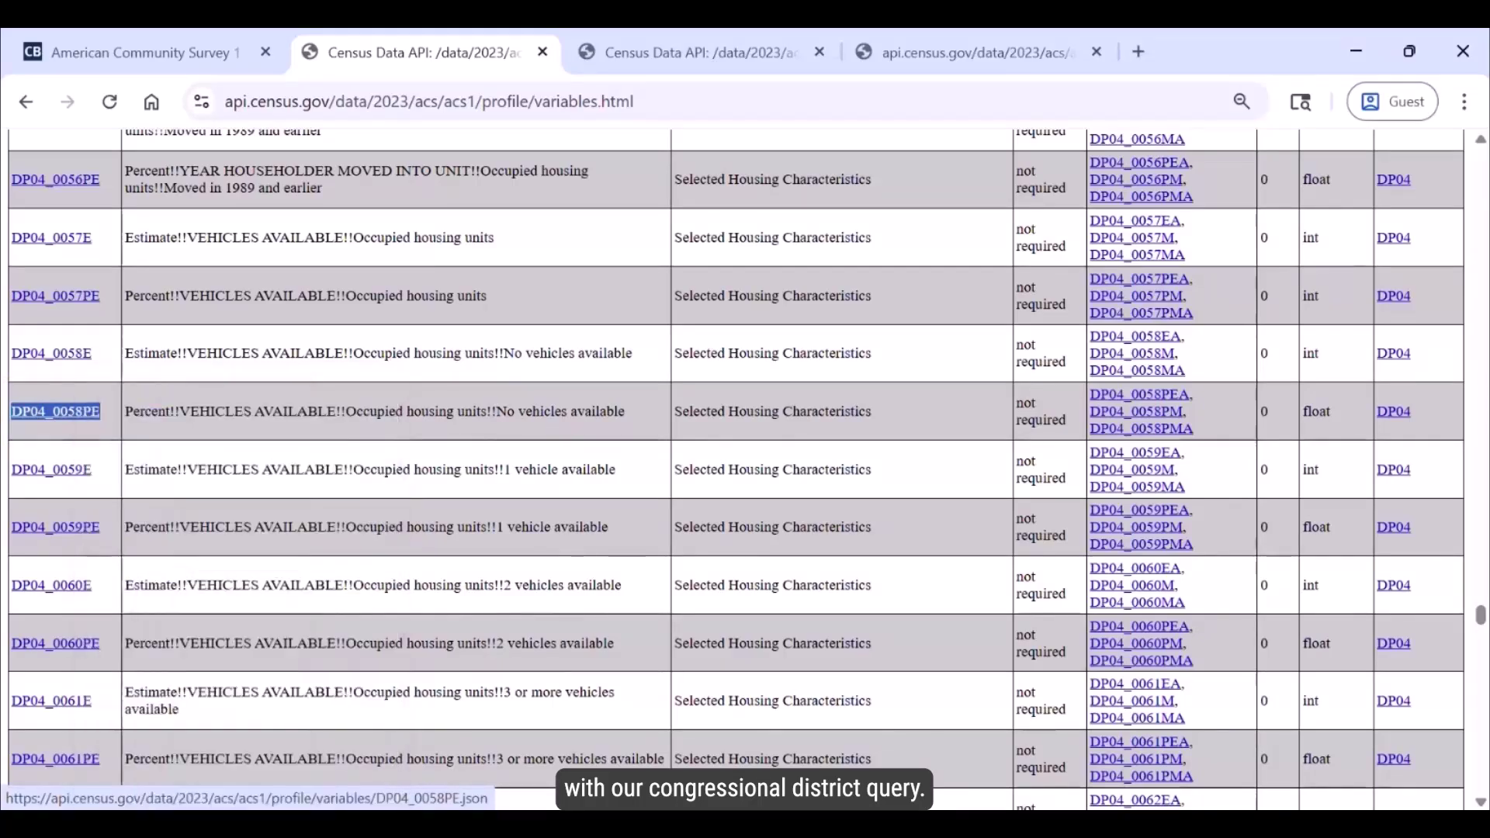
click(155, 595)
In the Texas query URL, add a comma and the copied variable DP04_0058PE directly after NAME, and run the query.
click(966, 52)
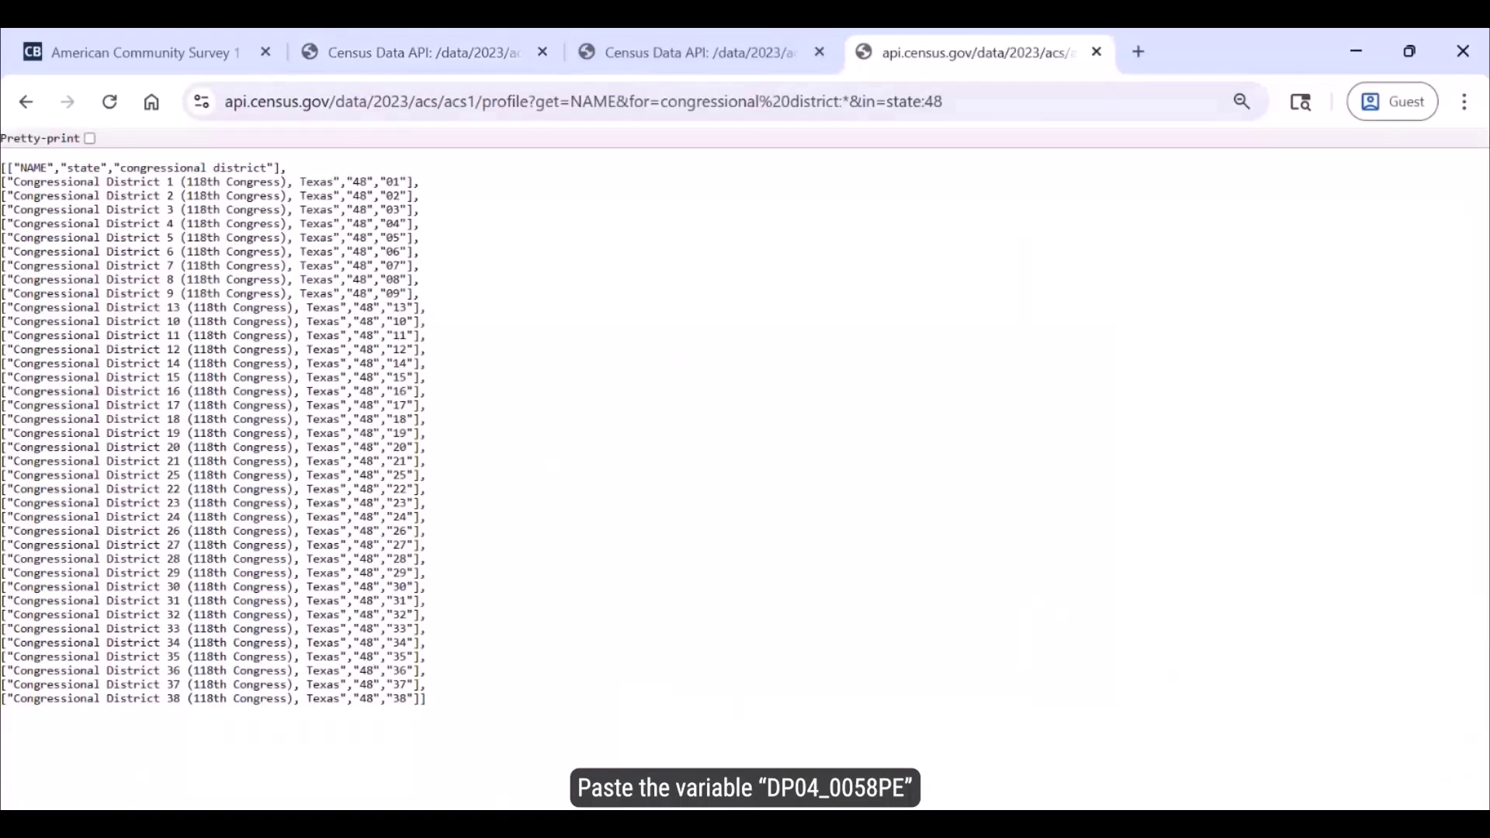
click(675, 102)
double_click(675, 101)
click(670, 101)
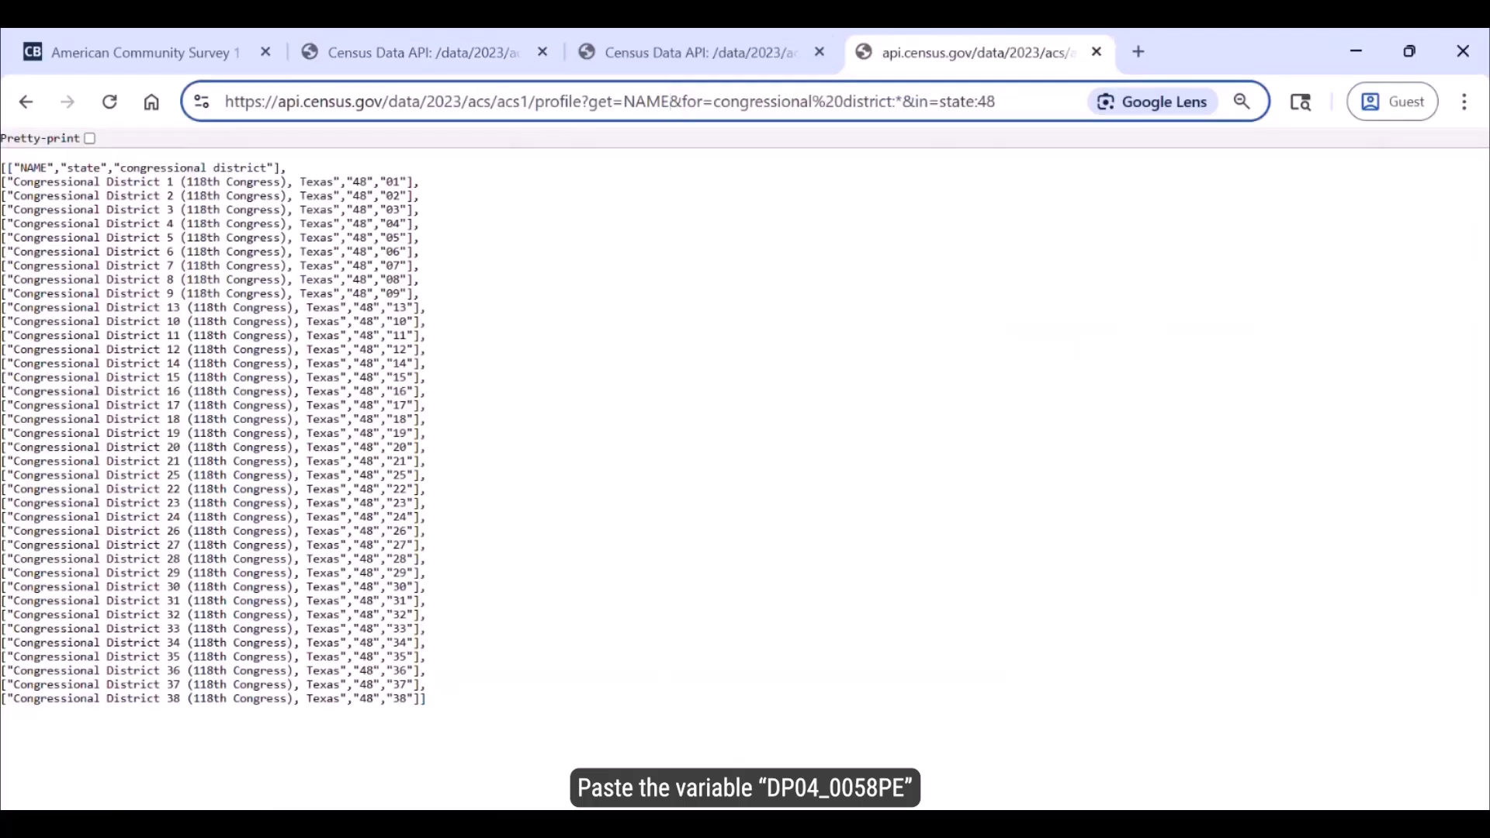
text(,)
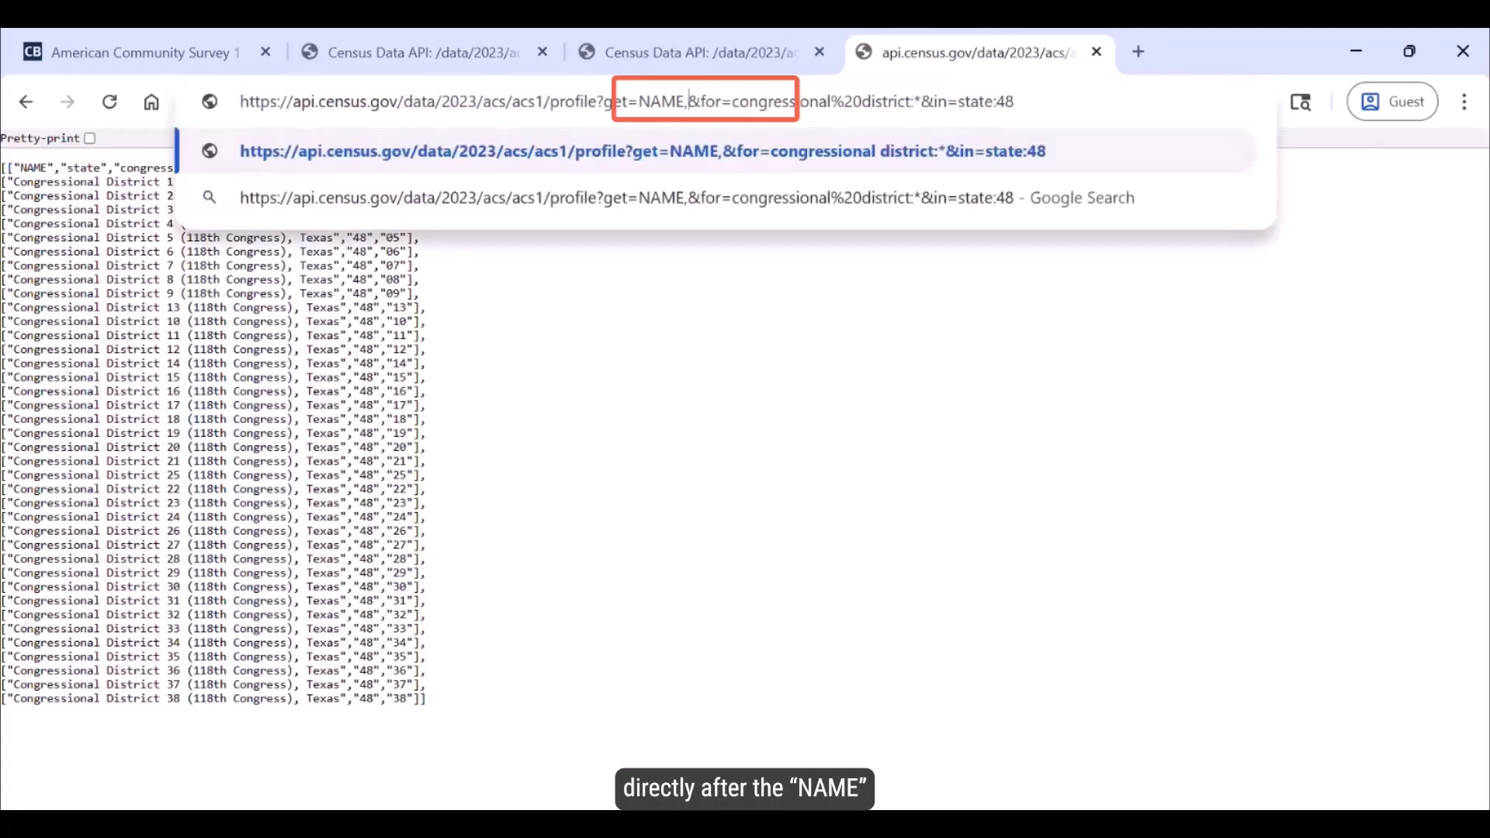
right_click(689, 114)
click(761, 304)
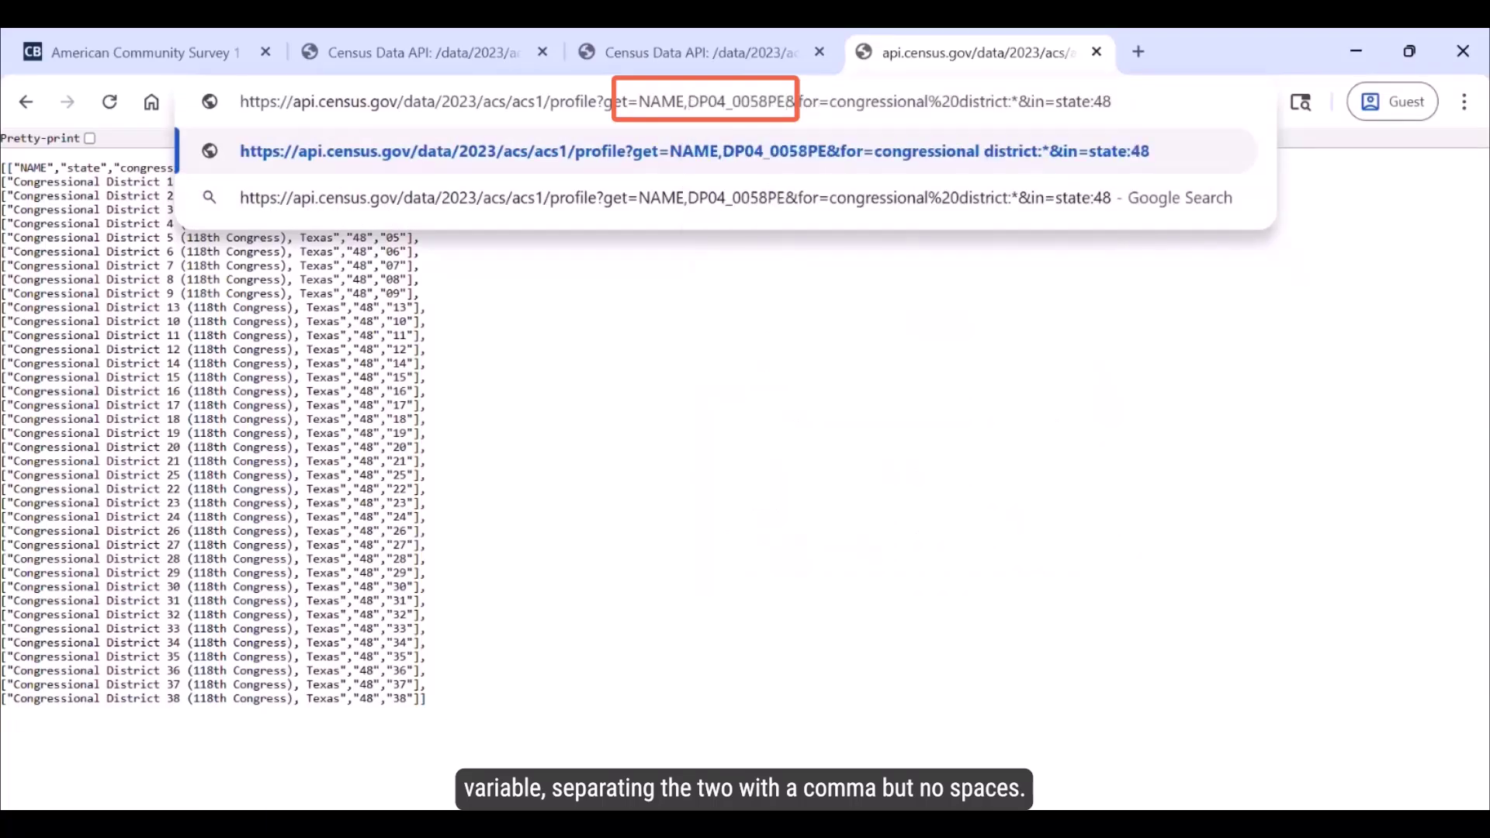
key(Return)
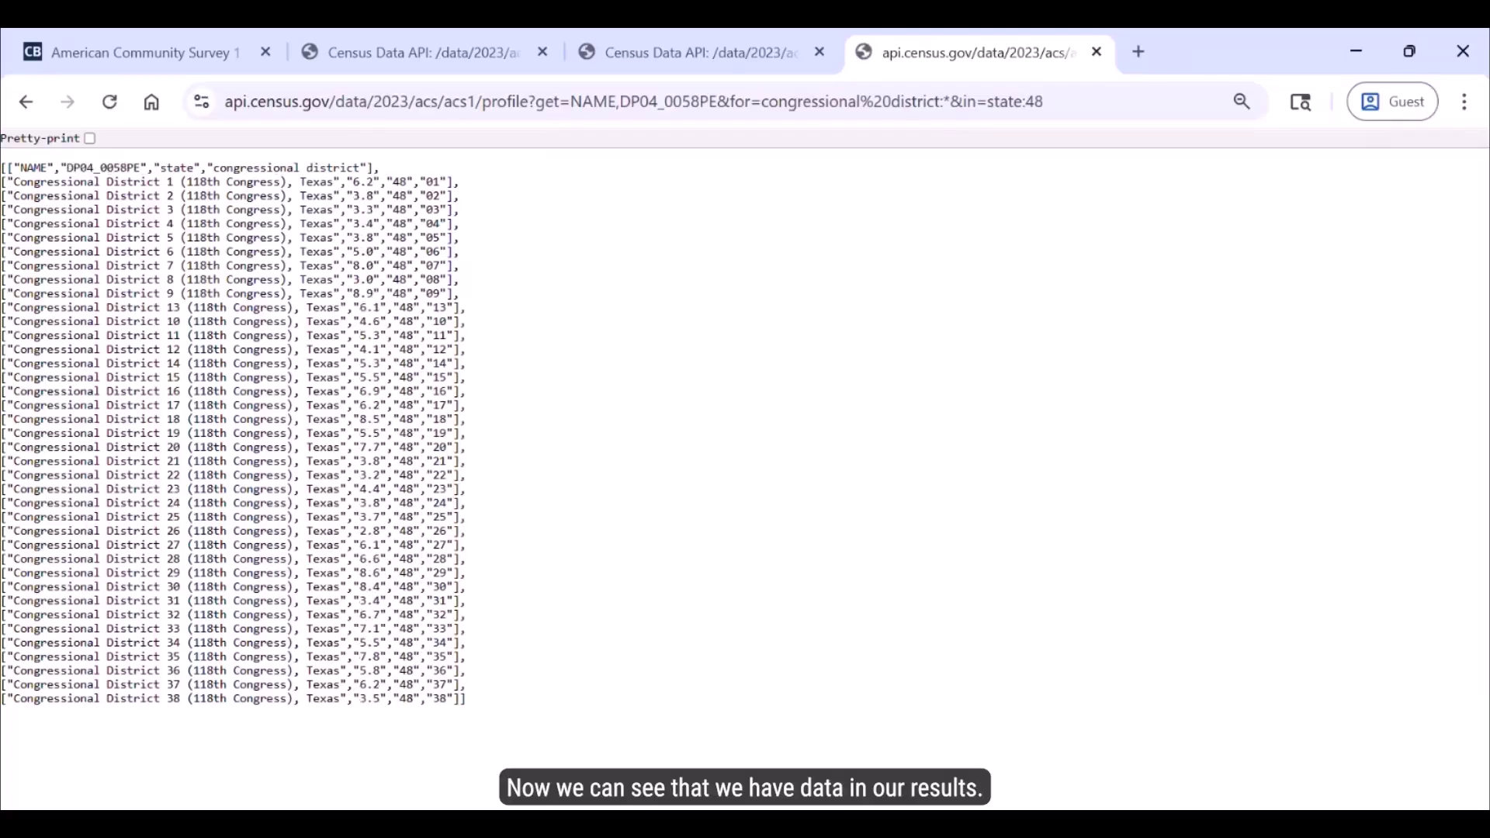
Enlarge the query output to 125% and highlight the DP04_0058PE value of Congressional District 1.
key(ctrl+plus)
key(ctrl+plus)
key(ctrl+plus)
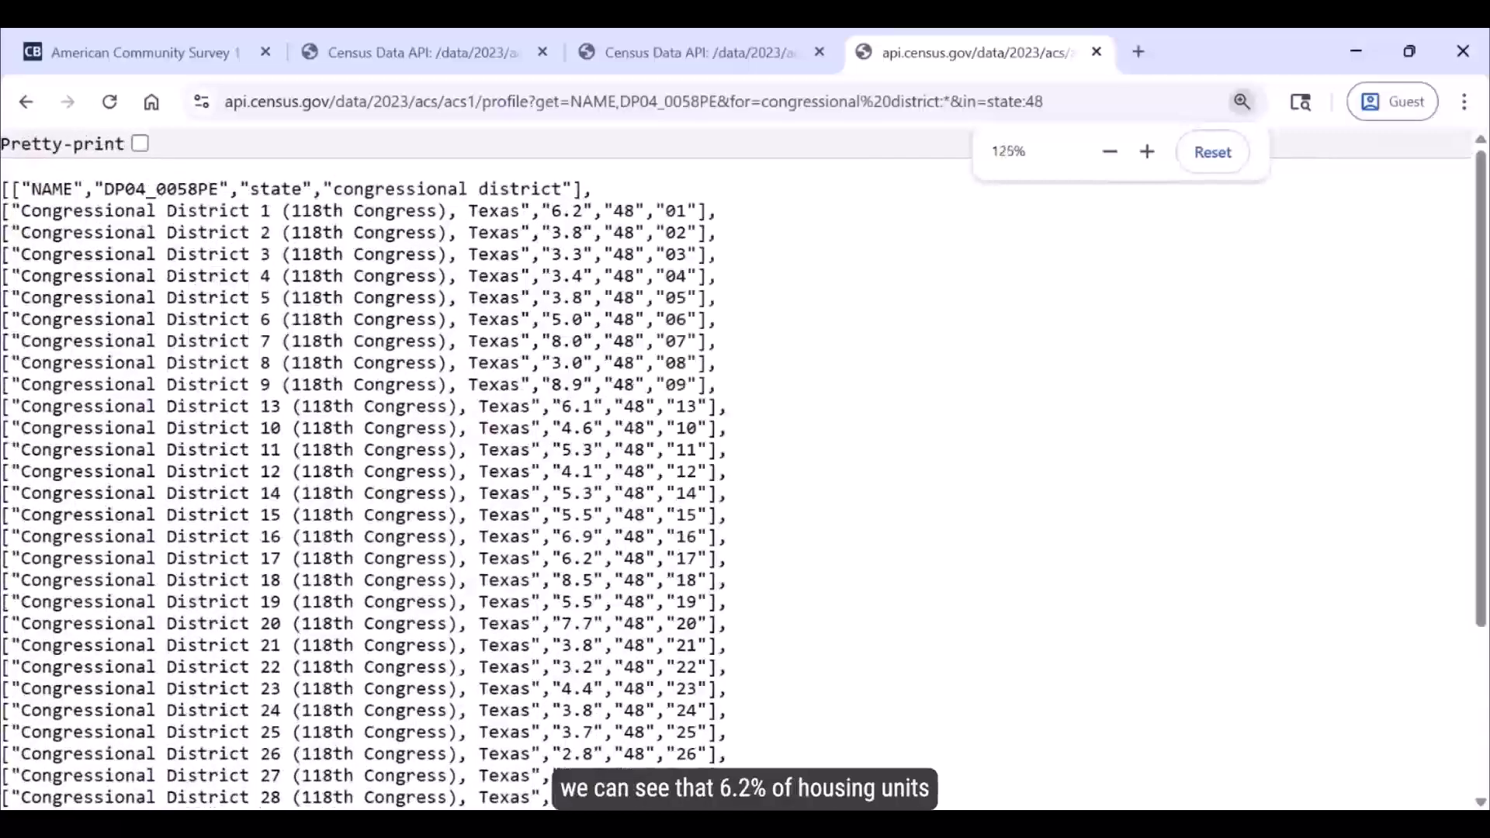
drag(551, 210, 582, 211)
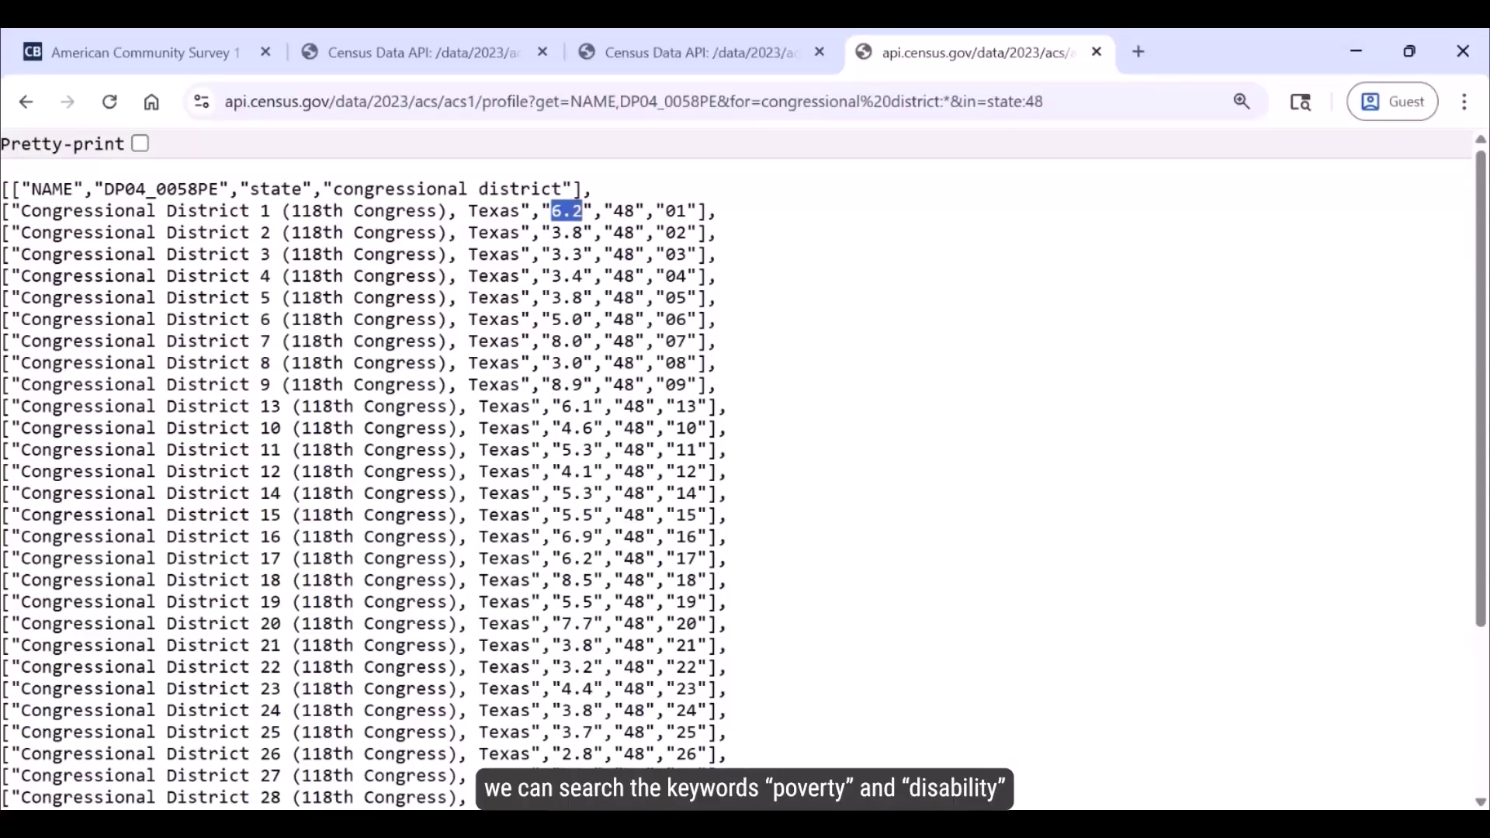
click(751, 238)
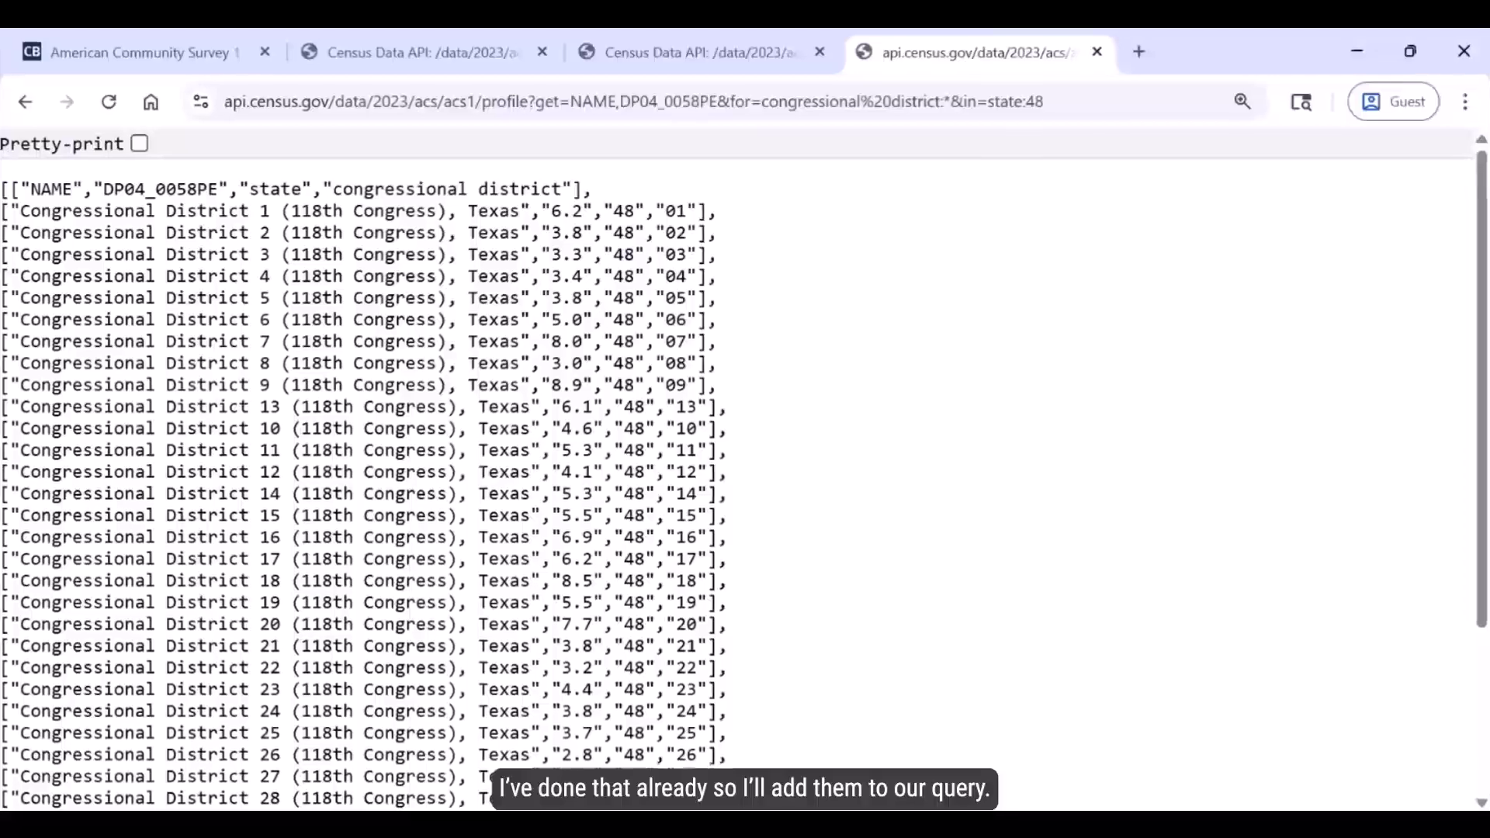
Add the poverty variable DP03_0128PE after DP04_0058PE in the query URL, separated by a comma without spaces.
double_click(814, 97)
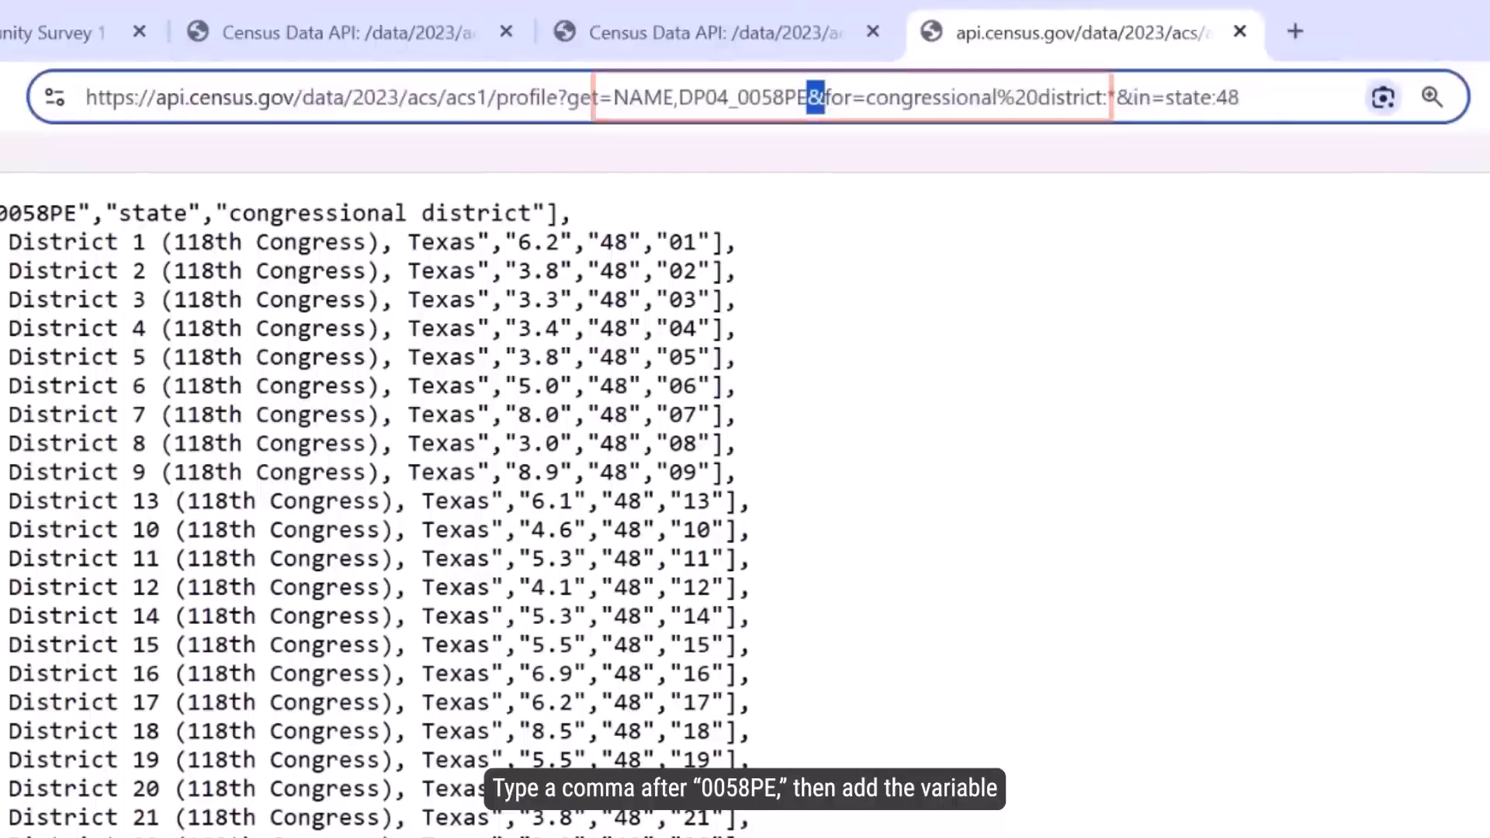
click(809, 97)
text(,)
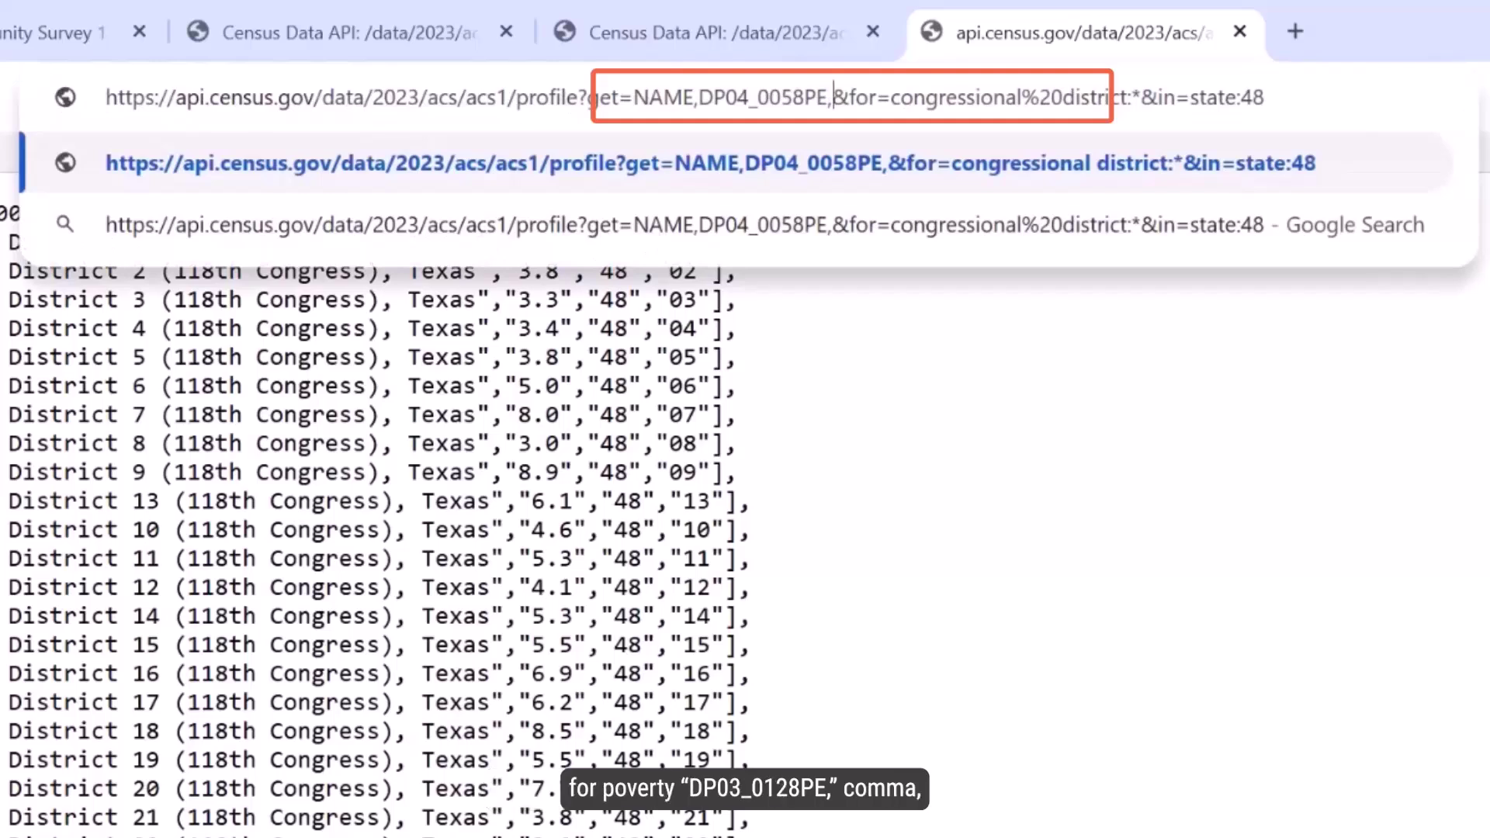
text(DP0)
text(3_012)
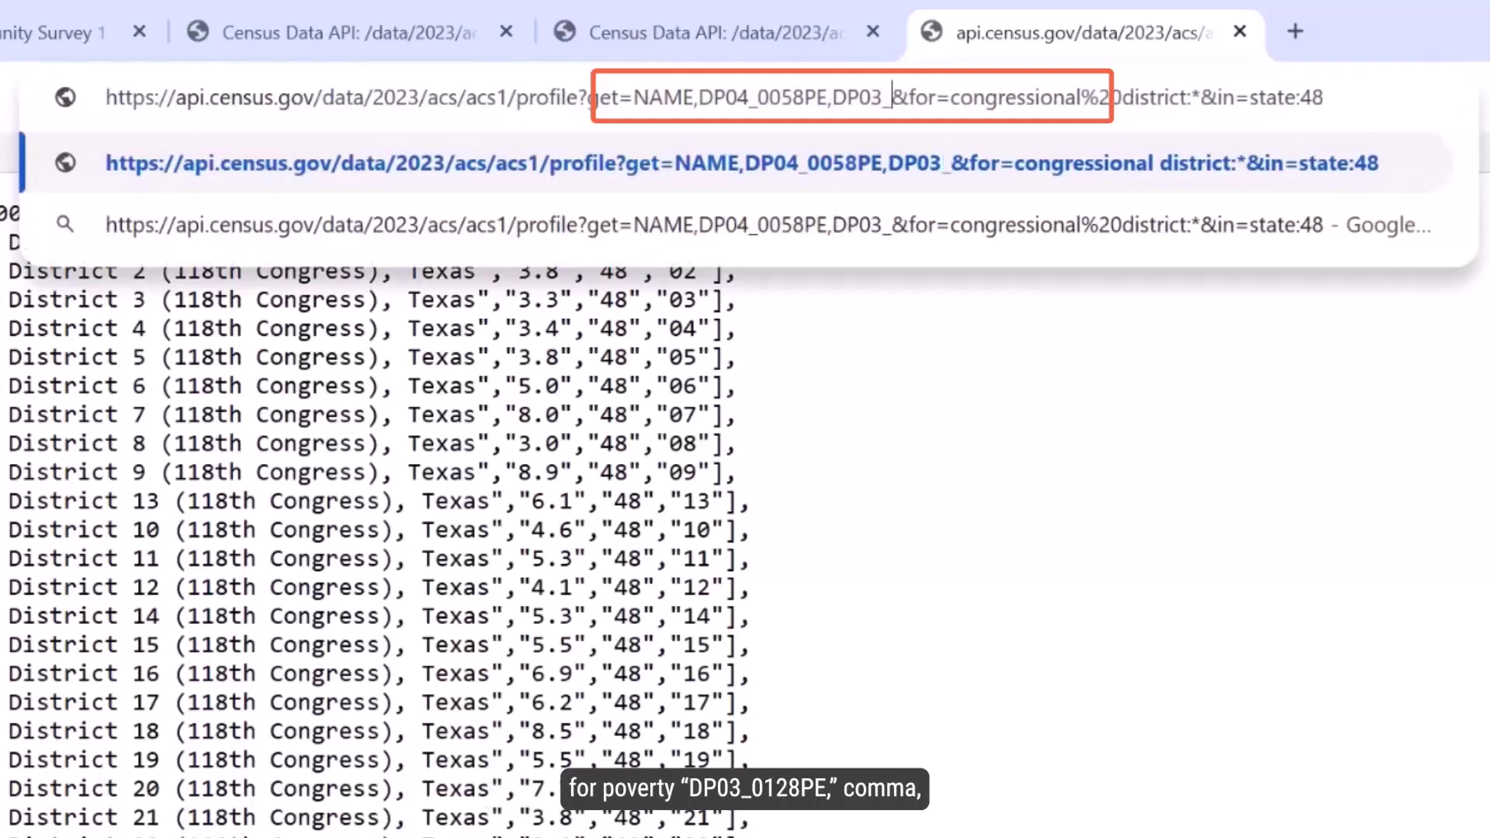
text(8PE,)
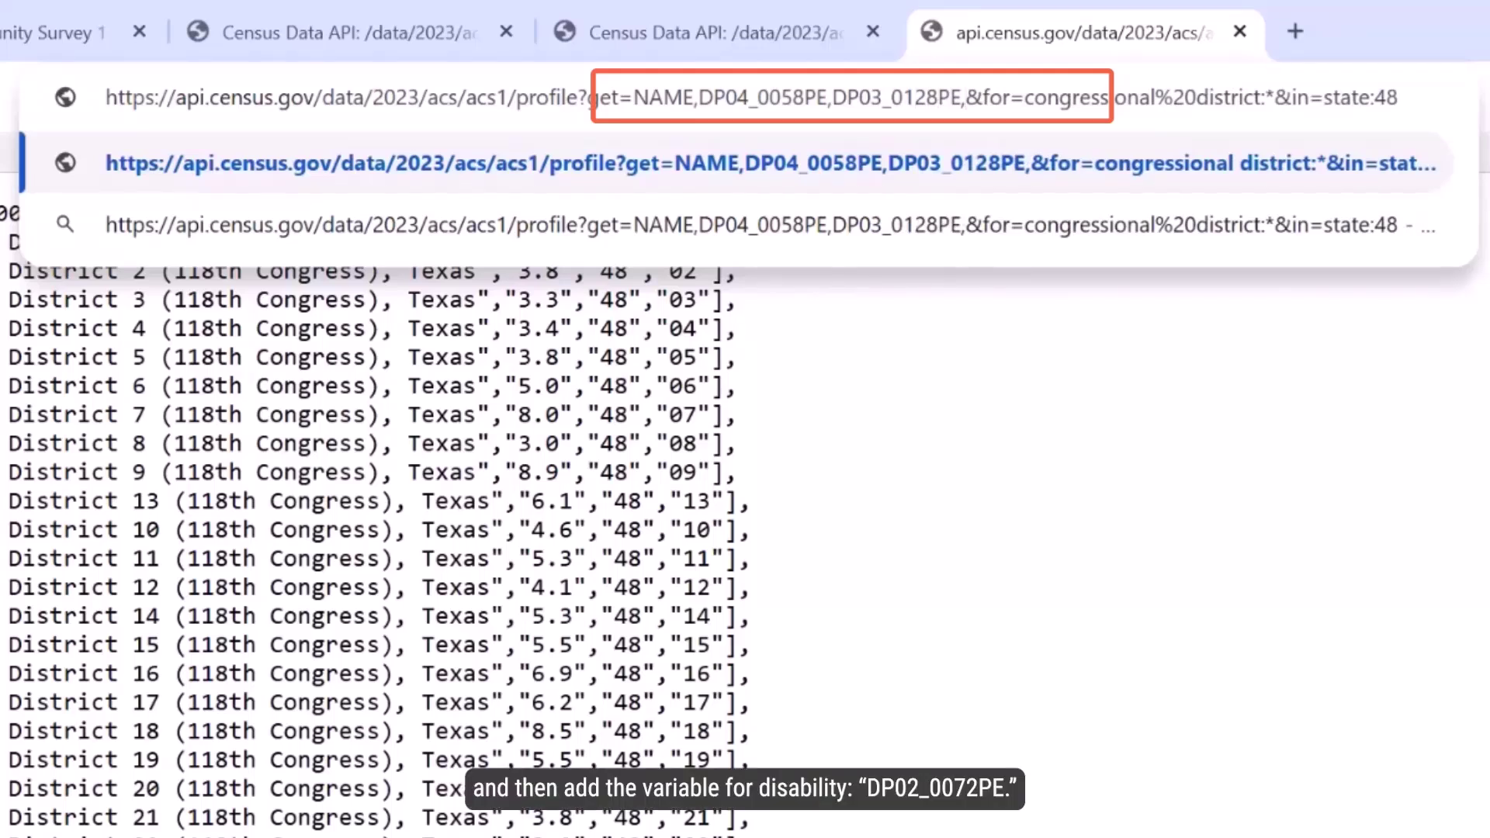
text(DP02_00)
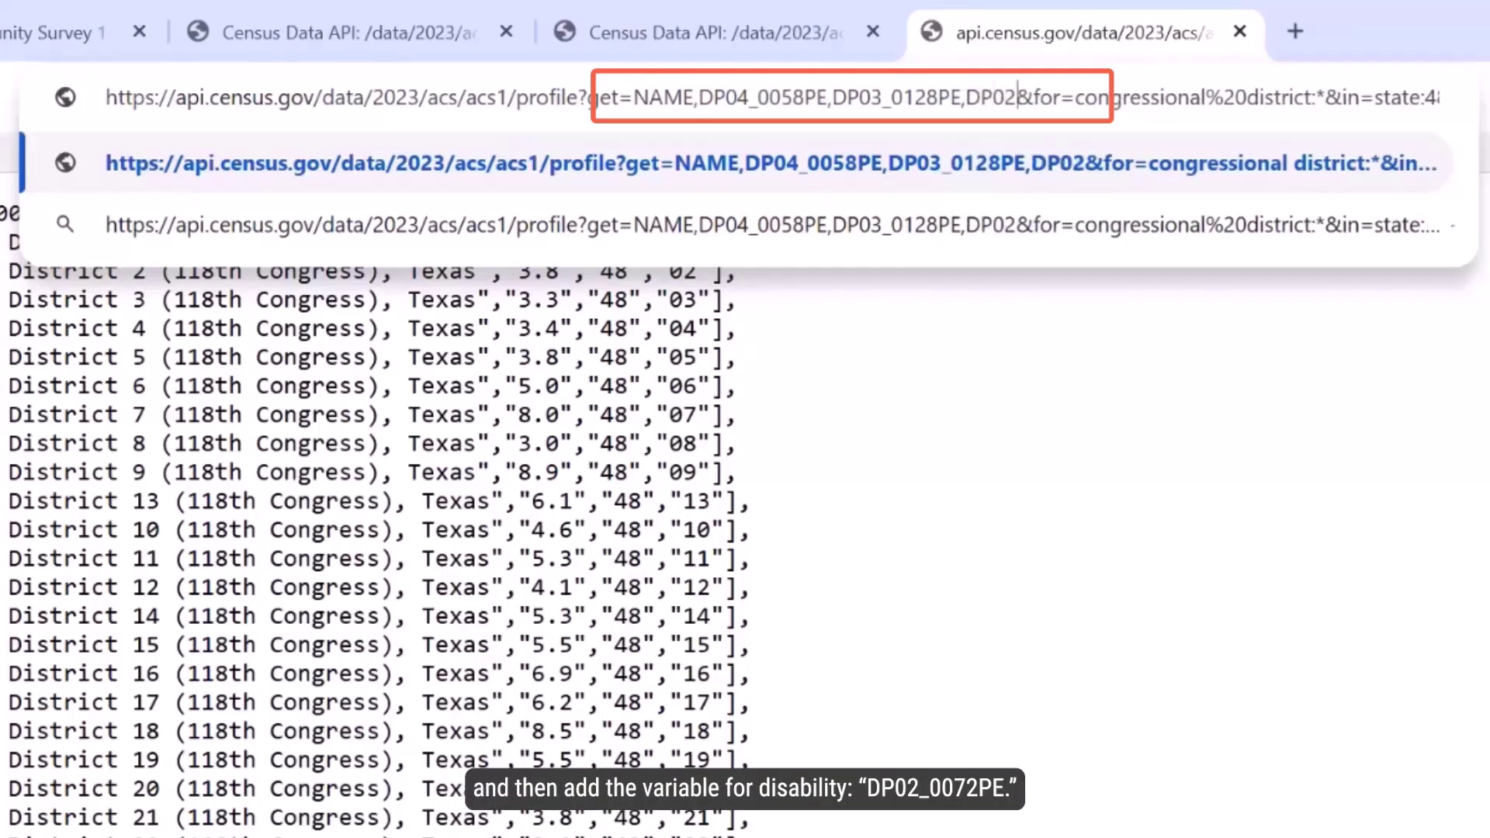
text(72P)
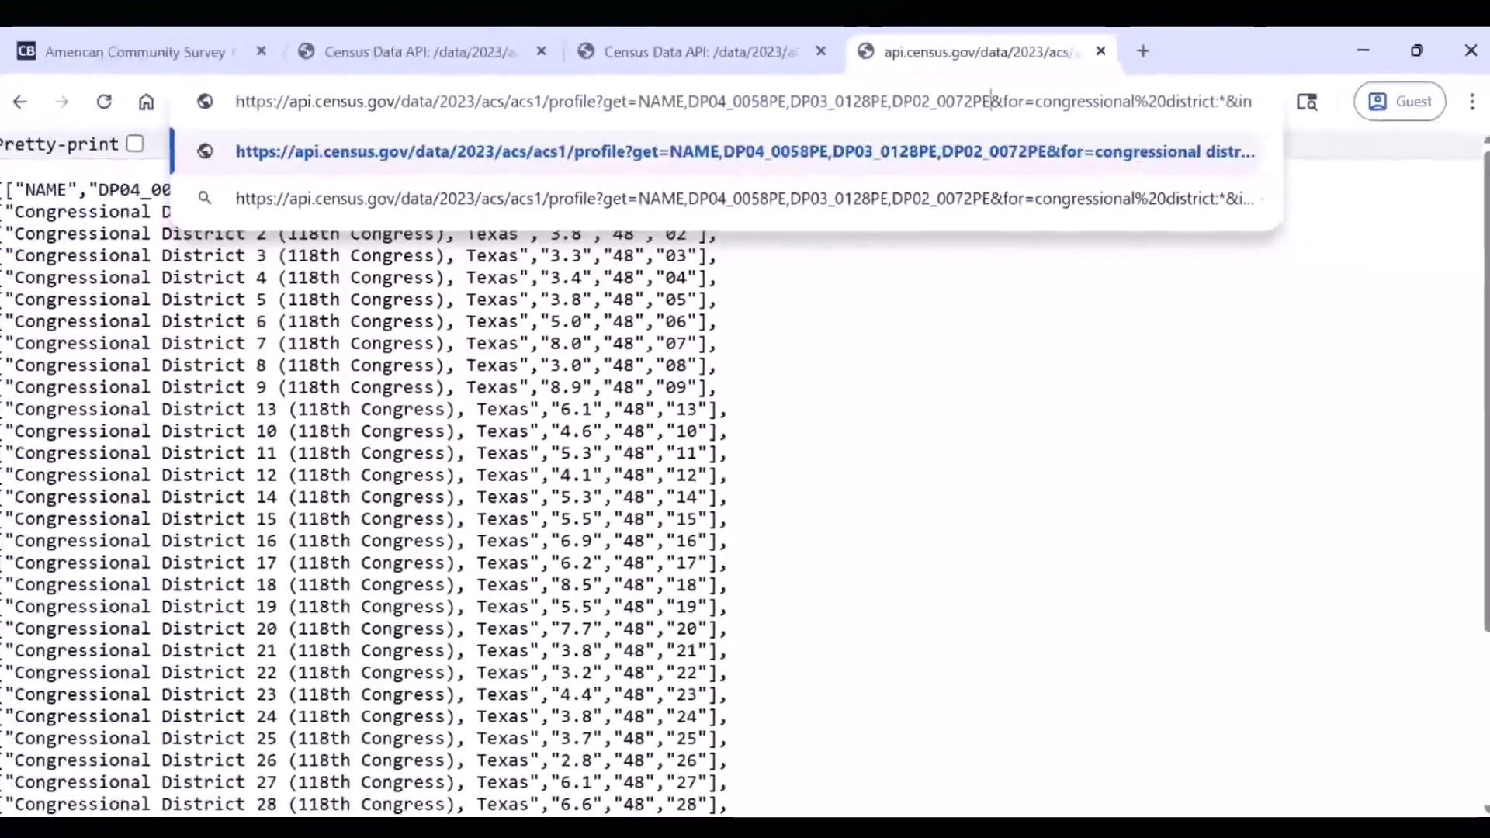
text(E)
Add the disability variable DP02_0072PE to the query URL, run the query and examine the three values for Congressional District 1.
key(Return)
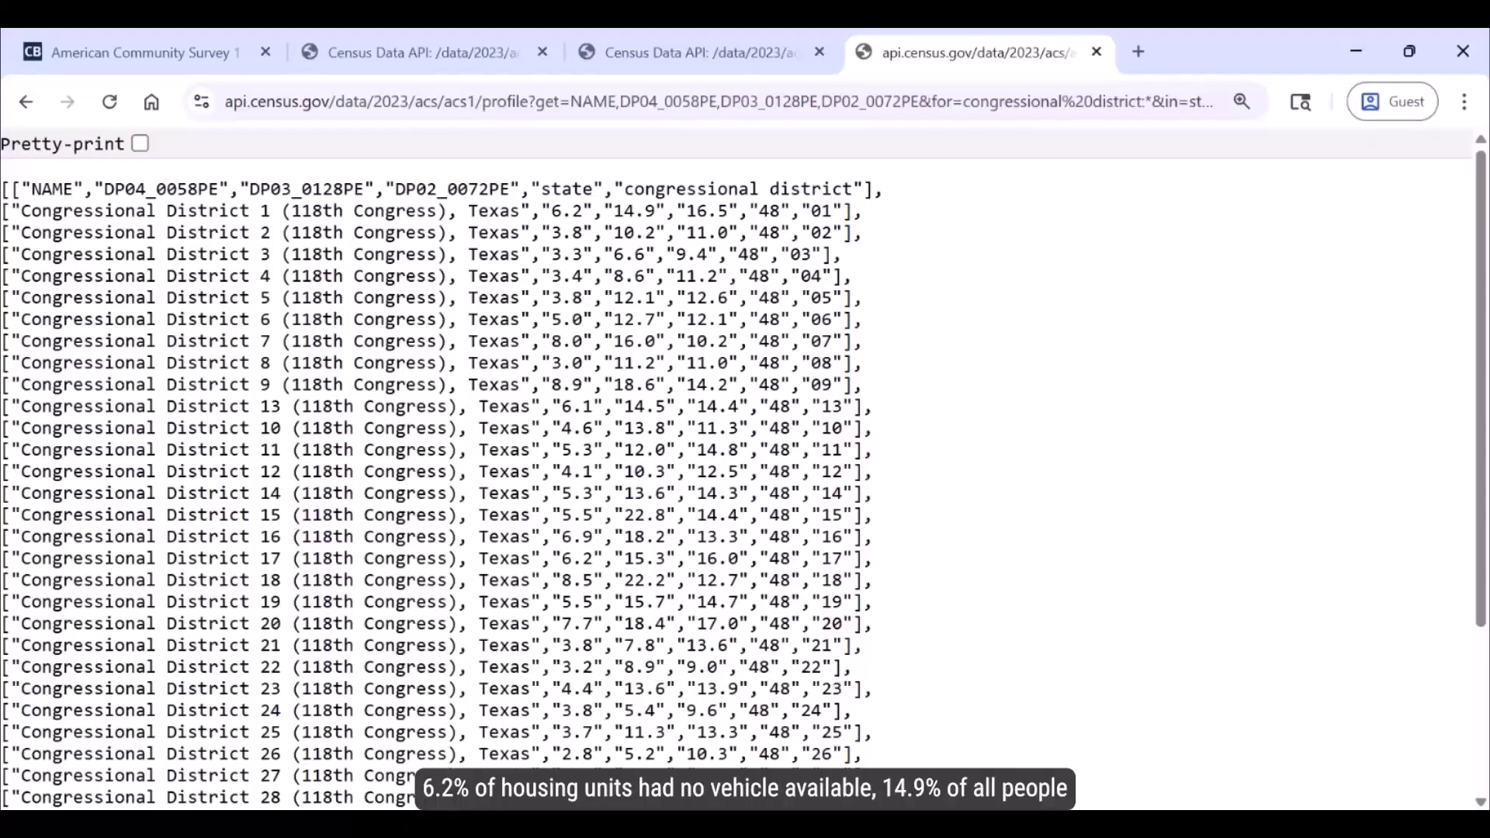
drag(551, 211, 729, 210)
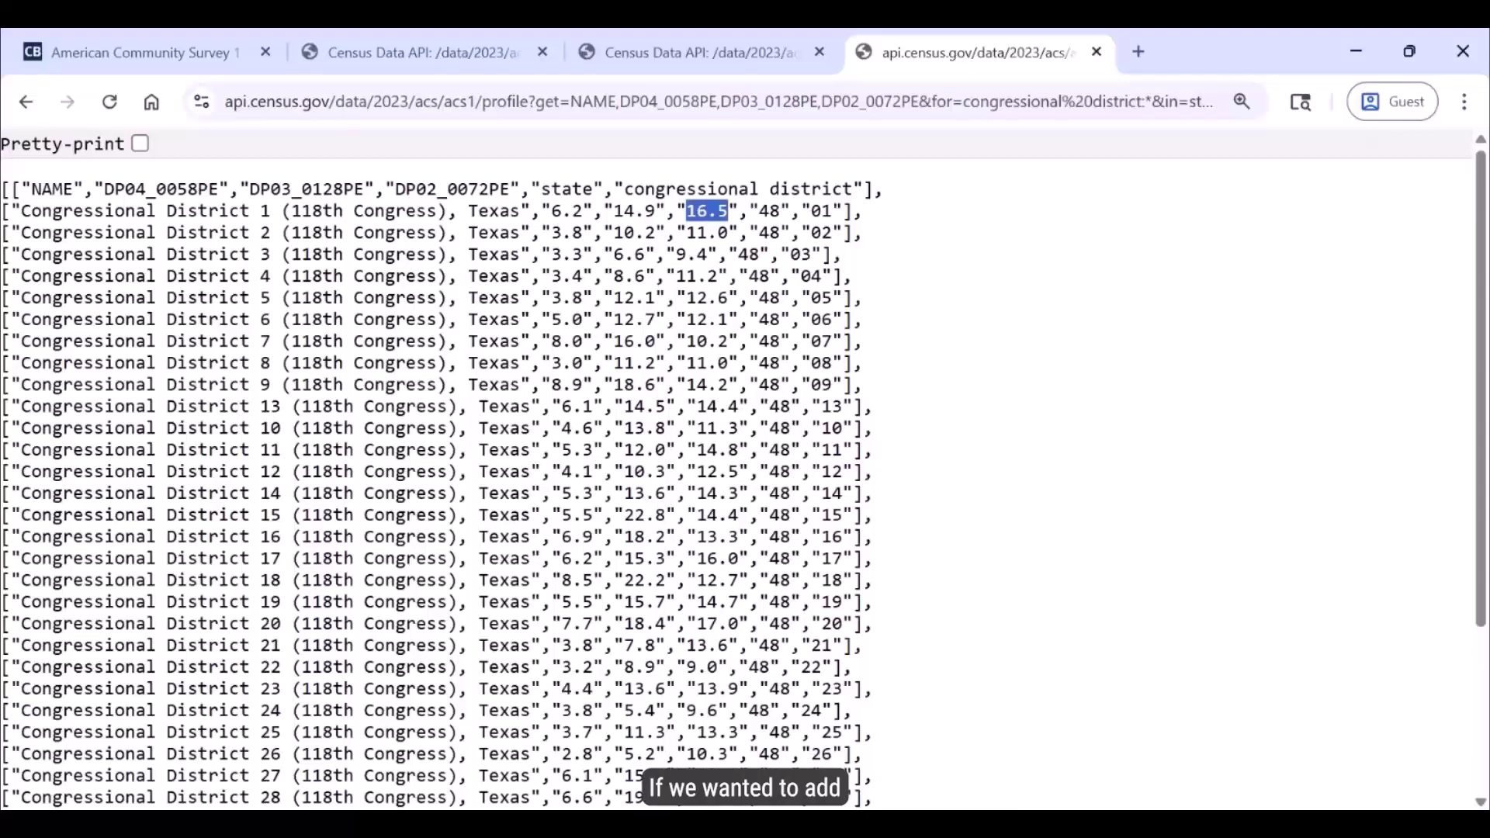
click(728, 210)
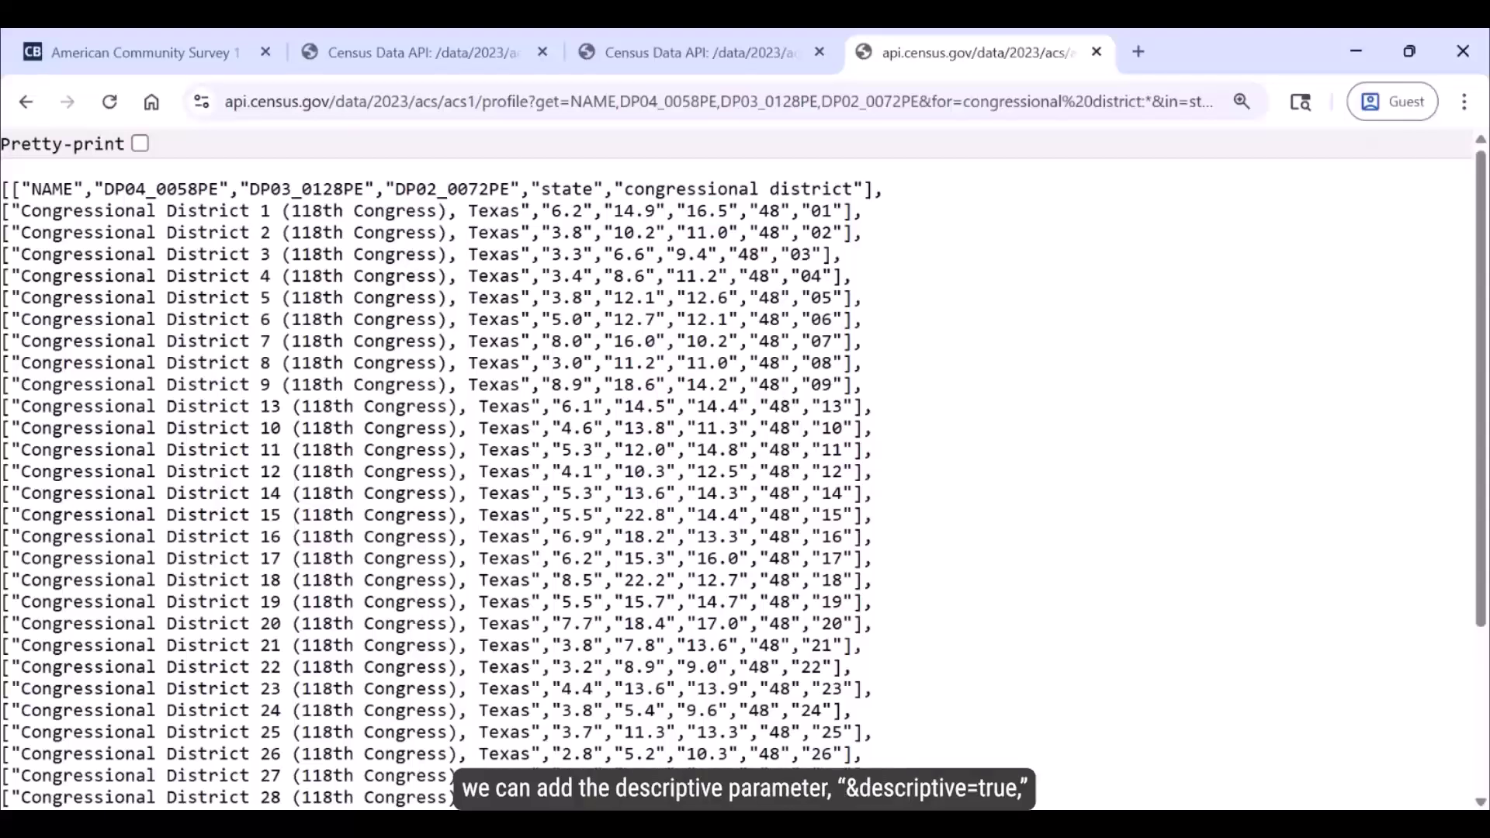
Append the parameter &descriptive=true to the end of the query URL and run the query.
click(1066, 101)
click(1066, 101)
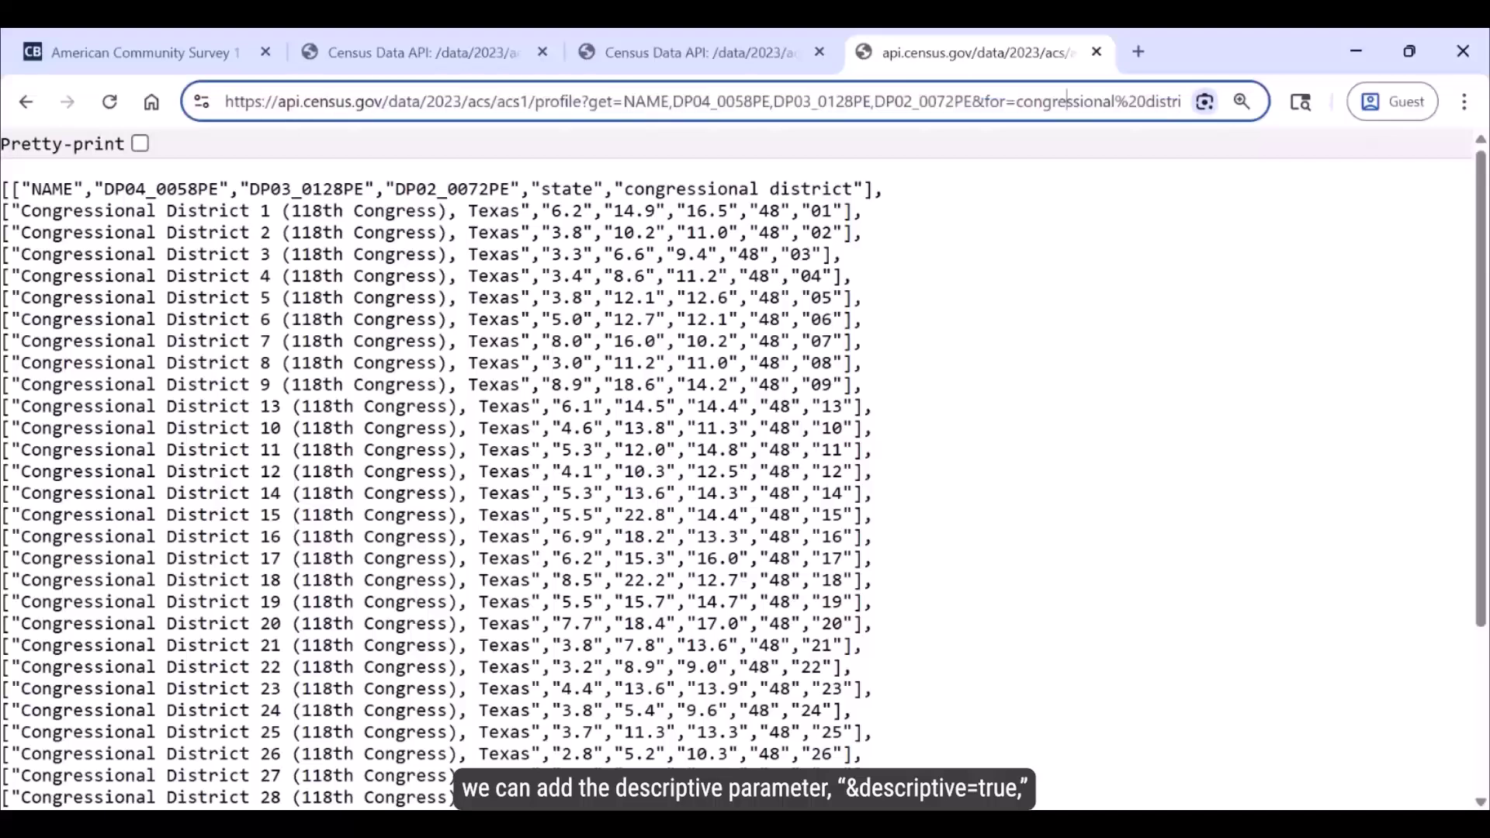
key(End)
text(&des)
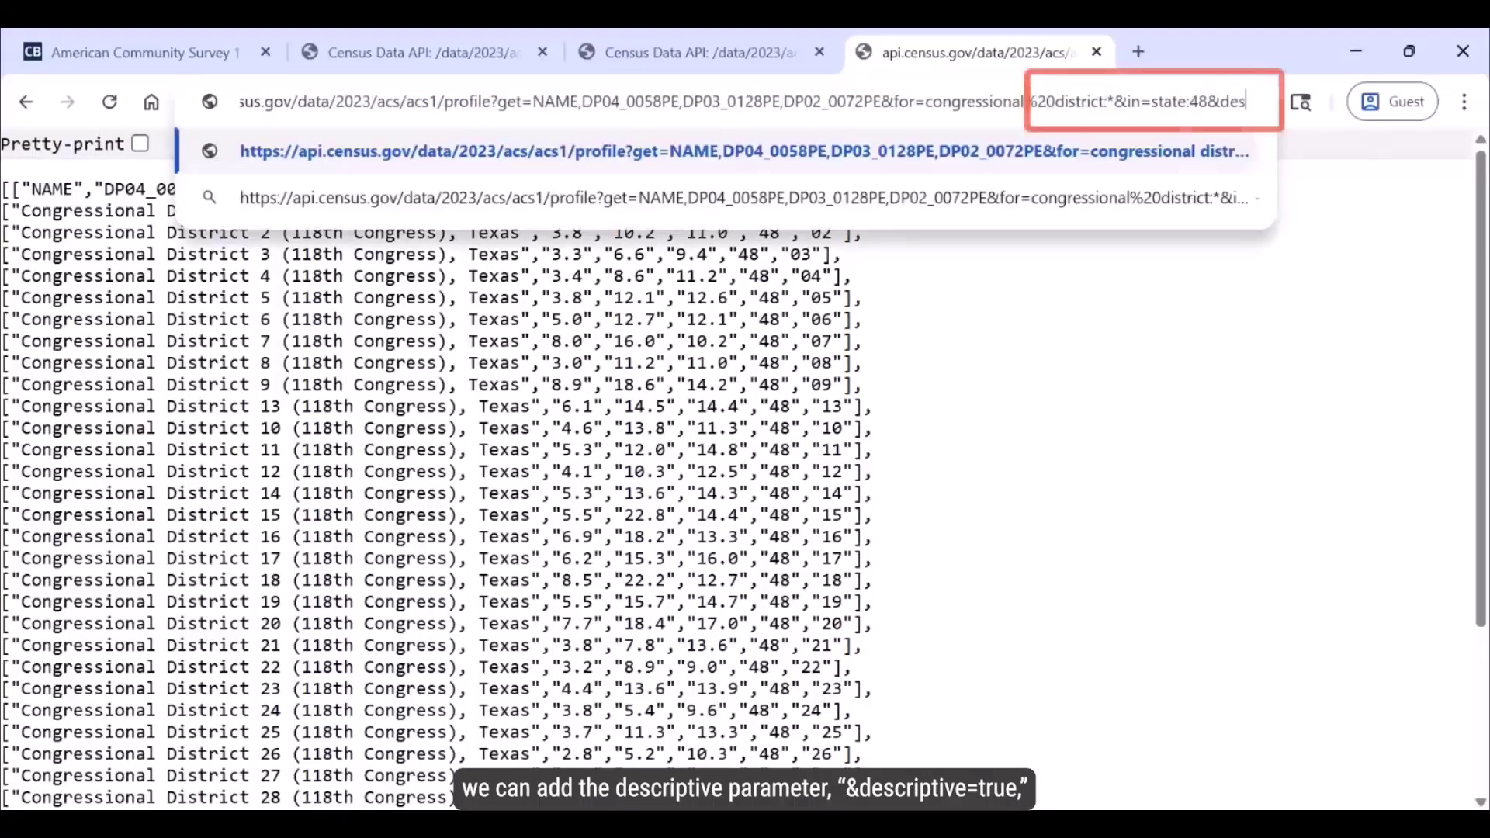
text(criptive=true)
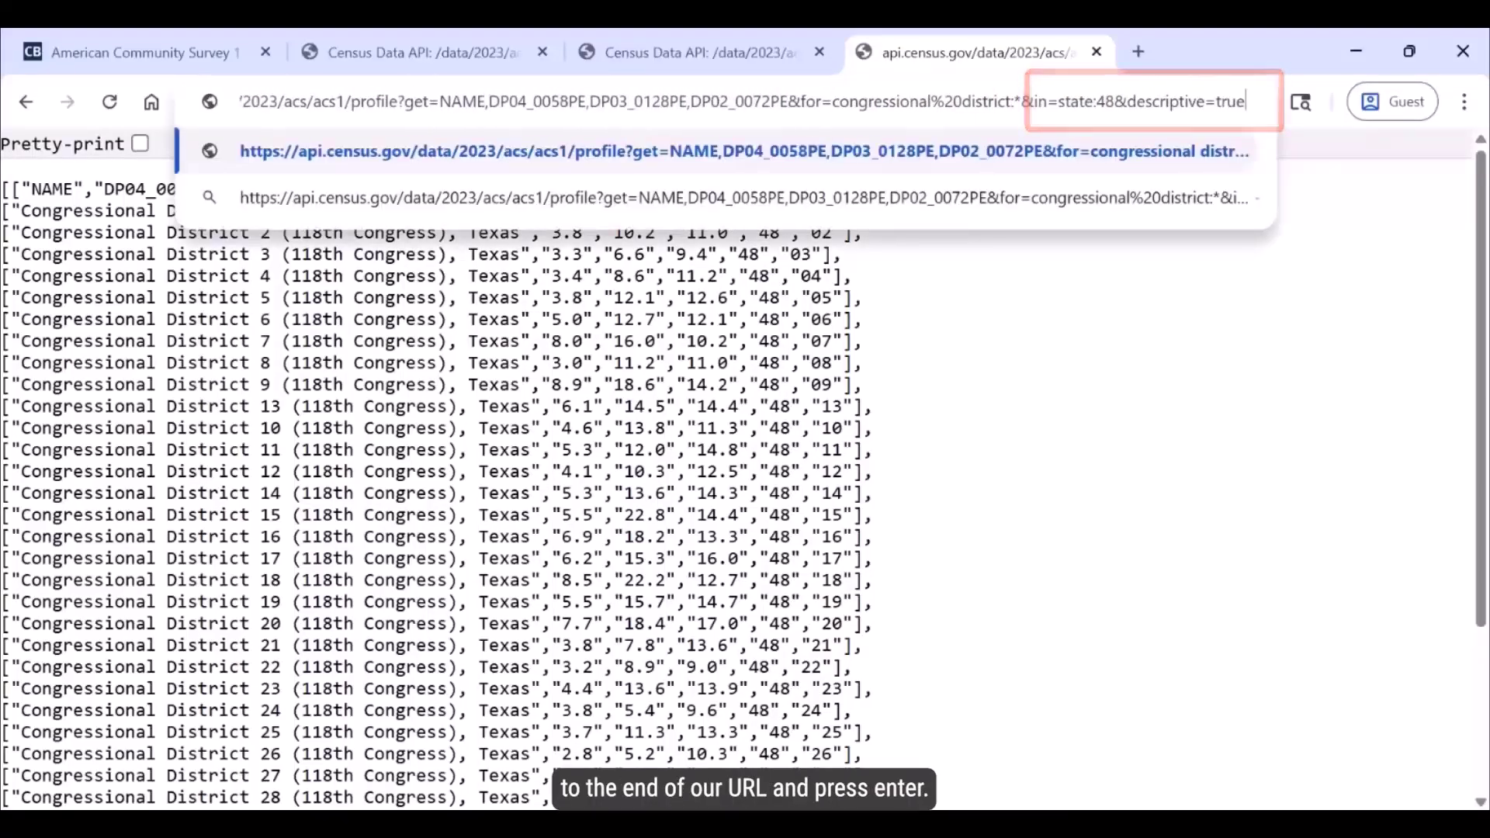
key(Return)
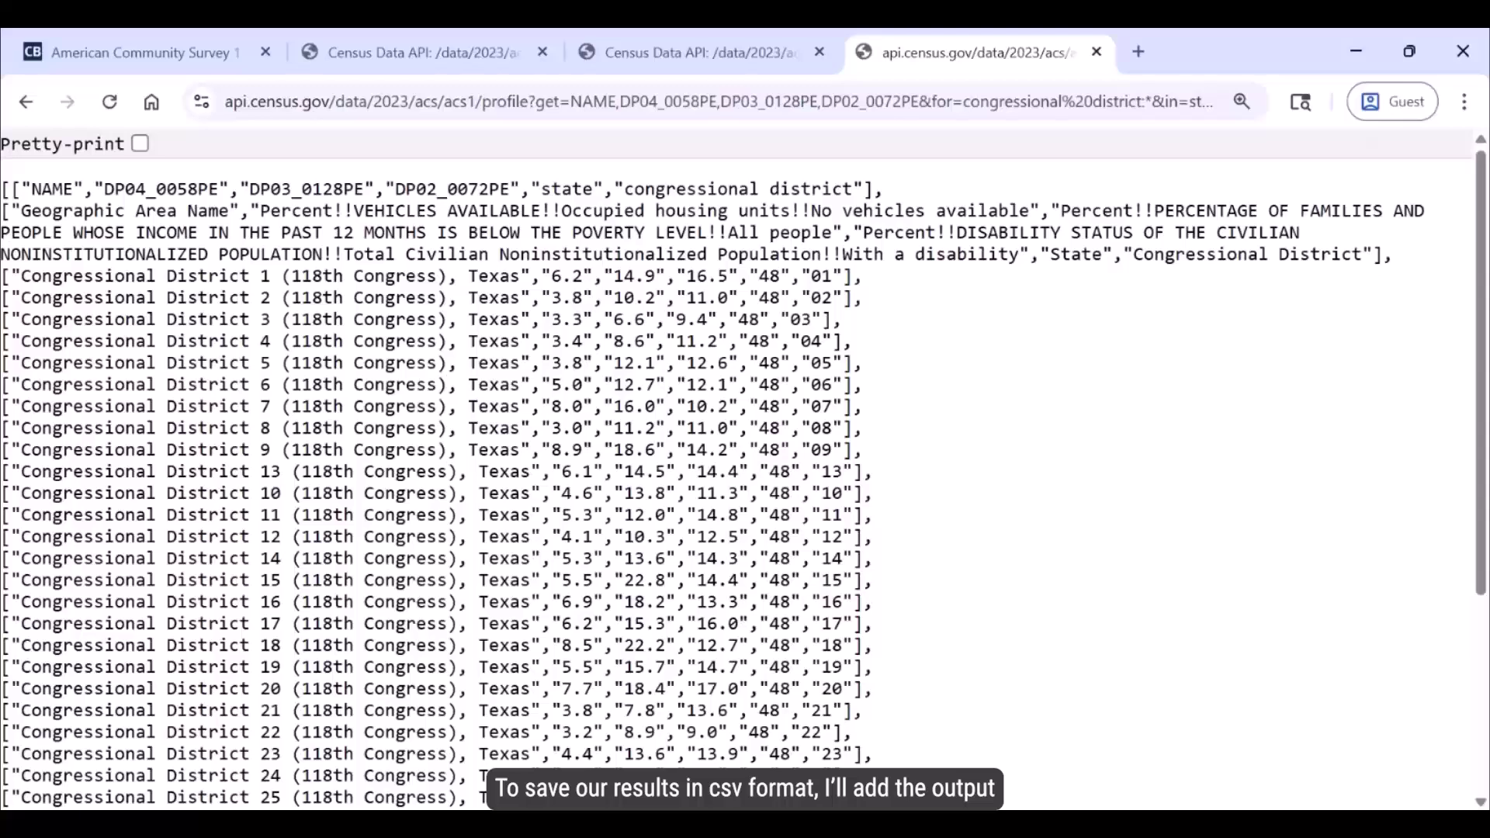
Append &outputFormat=csv to the end of the query URL and save the results as the CSV file profile in Documents > API.
click(1059, 101)
click(1059, 100)
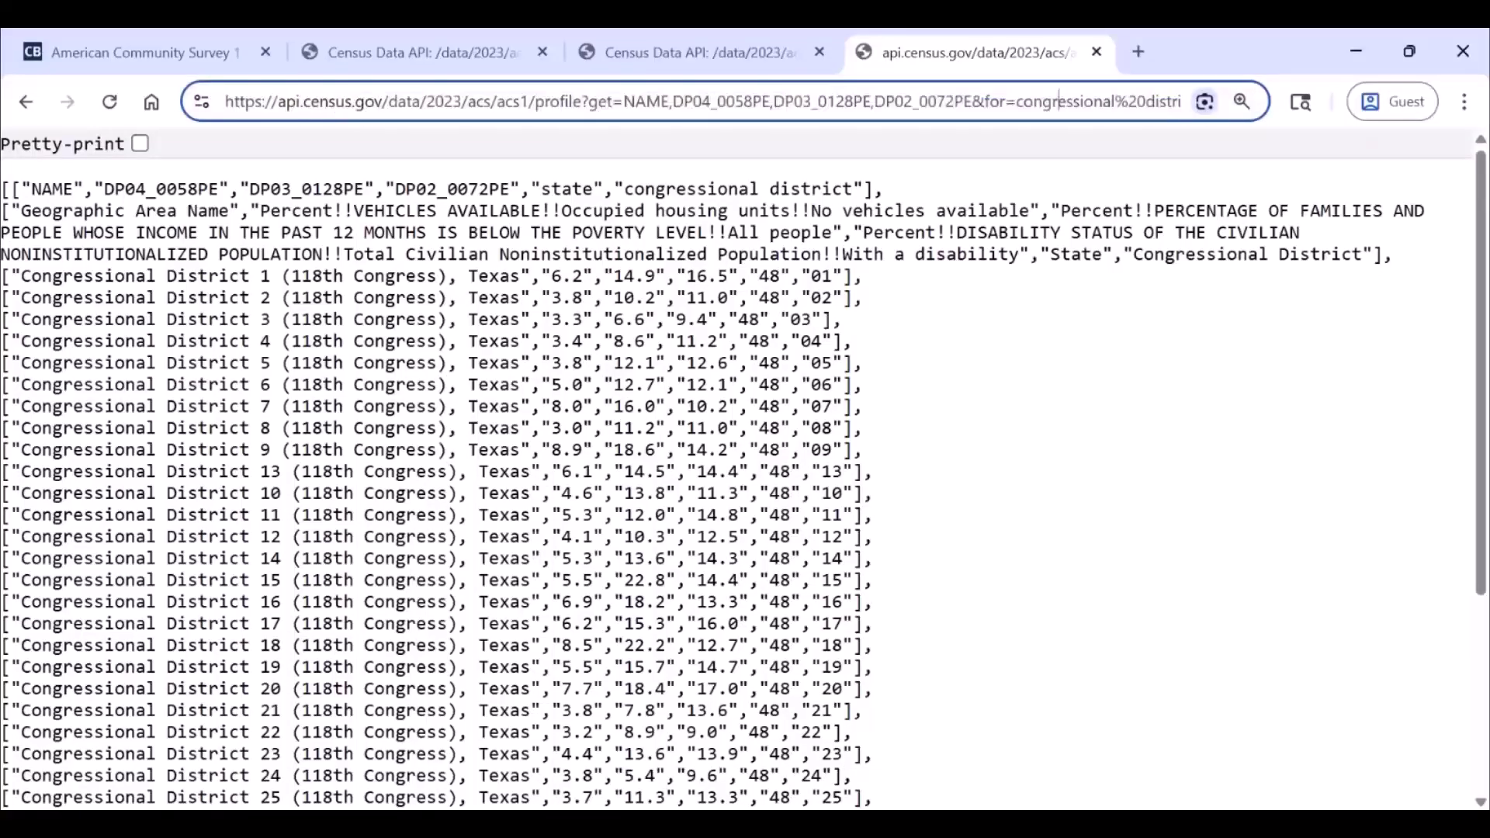
key(End)
text(&outp)
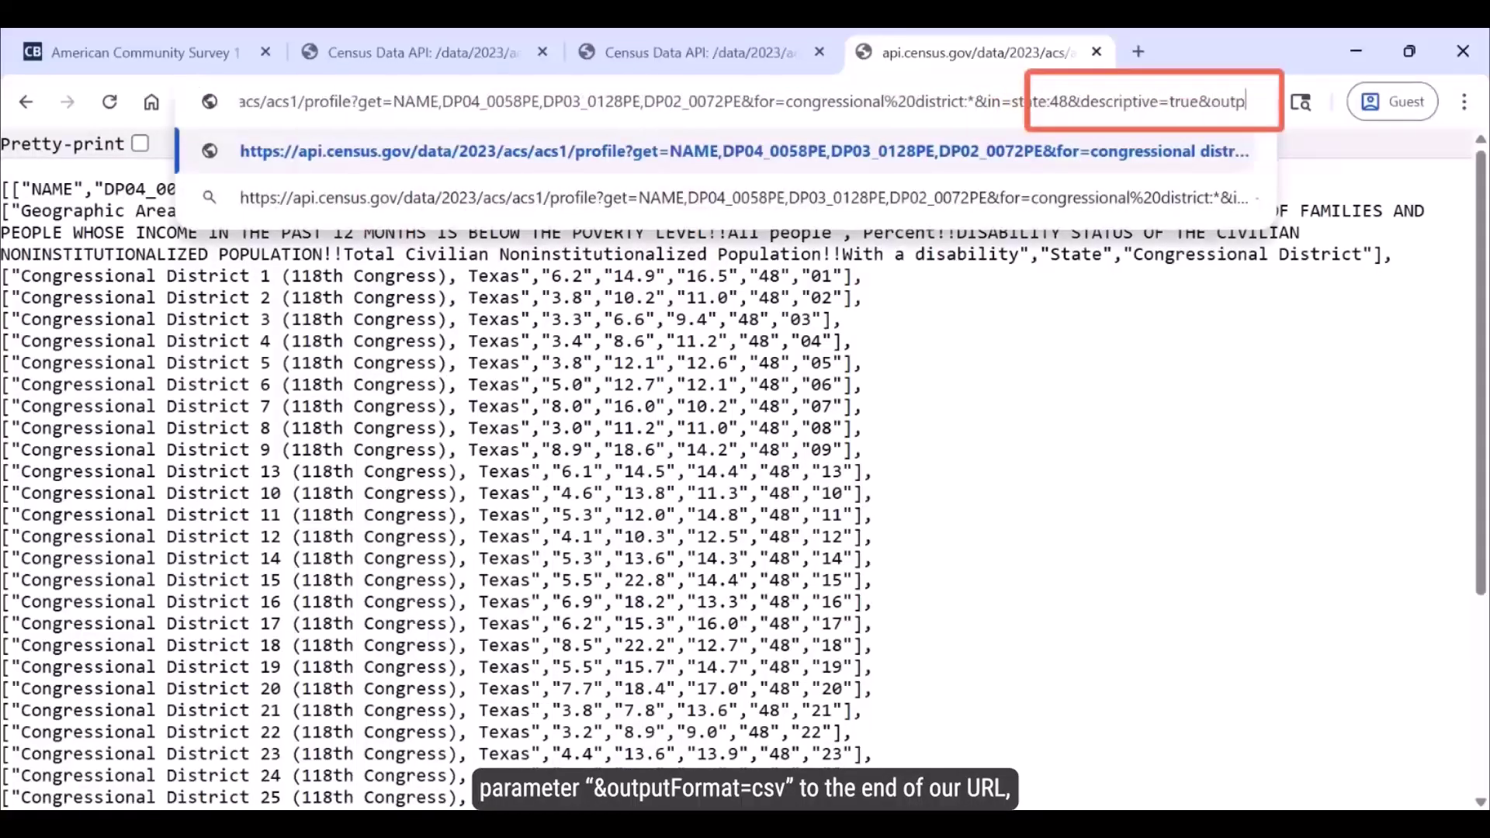
text(utFormat=csv)
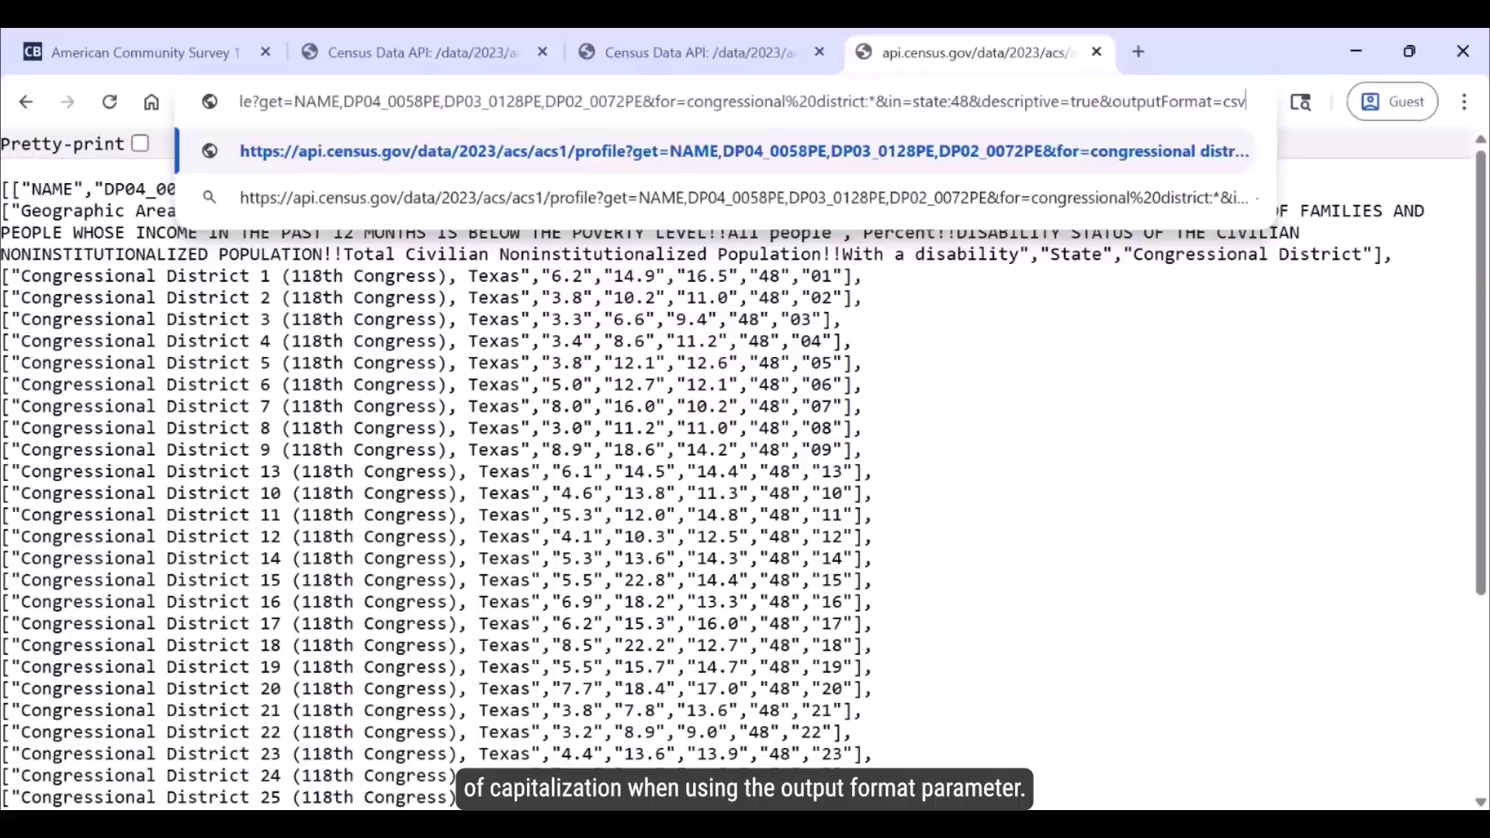
key(Return)
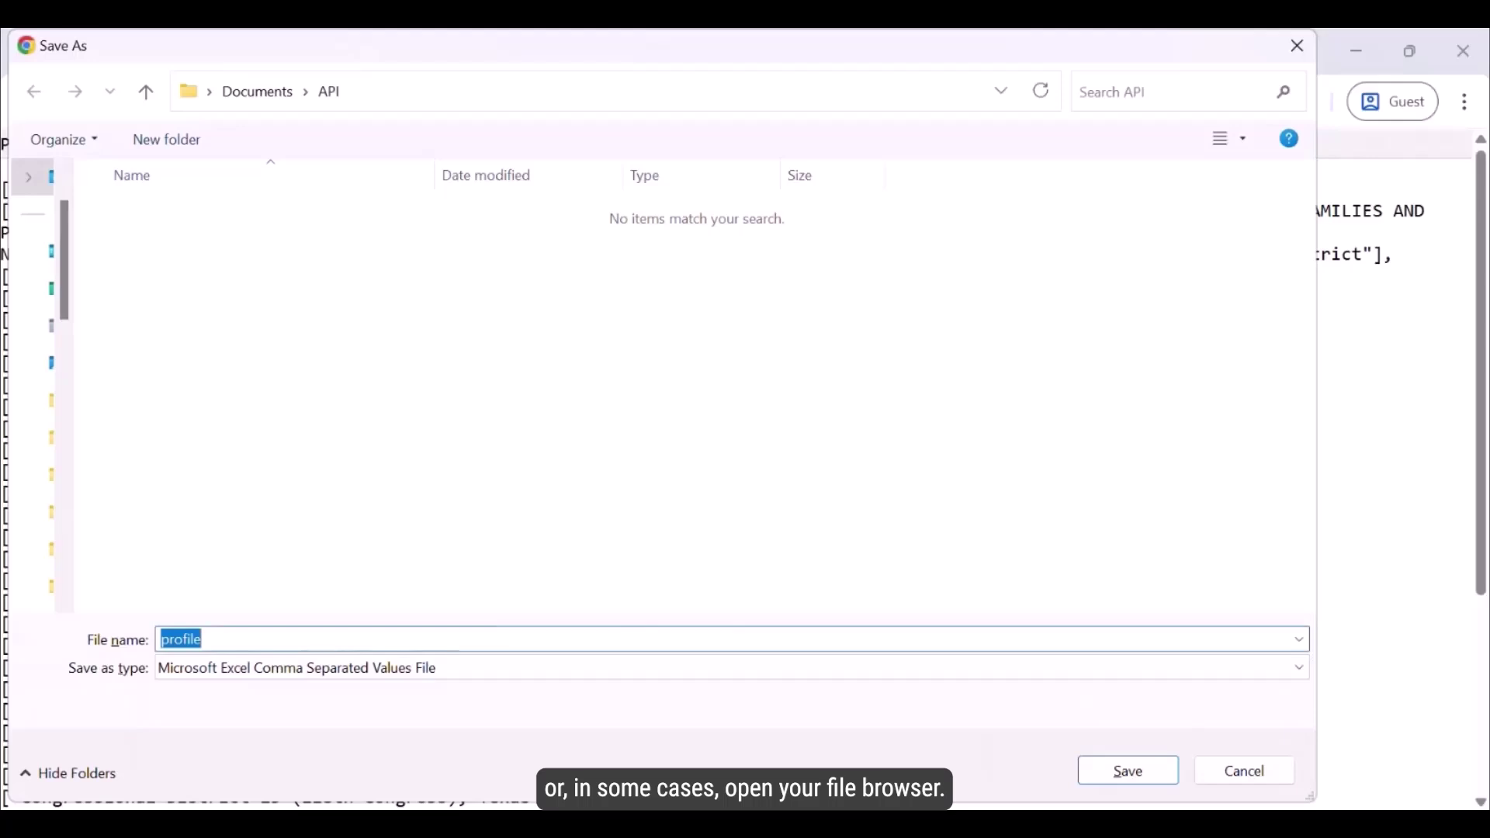
click(202, 638)
click(1126, 770)
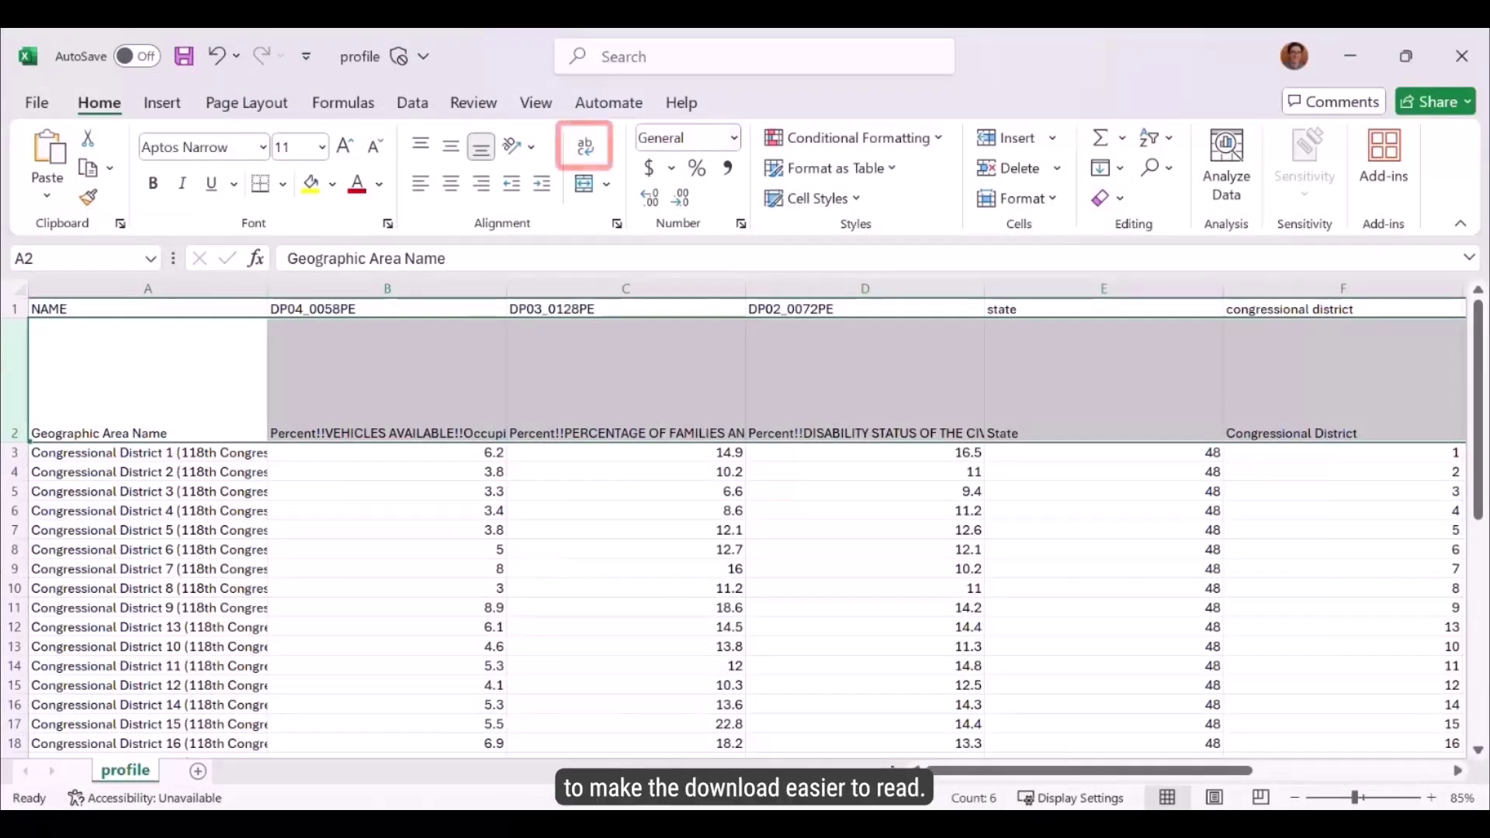
Wrap the text of the variable descriptions in row 2, widen column A to fit the district names, and narrow columns B to F equally.
click(585, 147)
click(20, 289)
drag(267, 287, 368, 288)
click(142, 288)
click(19, 289)
ctrl+click(197, 288)
drag(595, 288, 550, 287)
click(1370, 380)
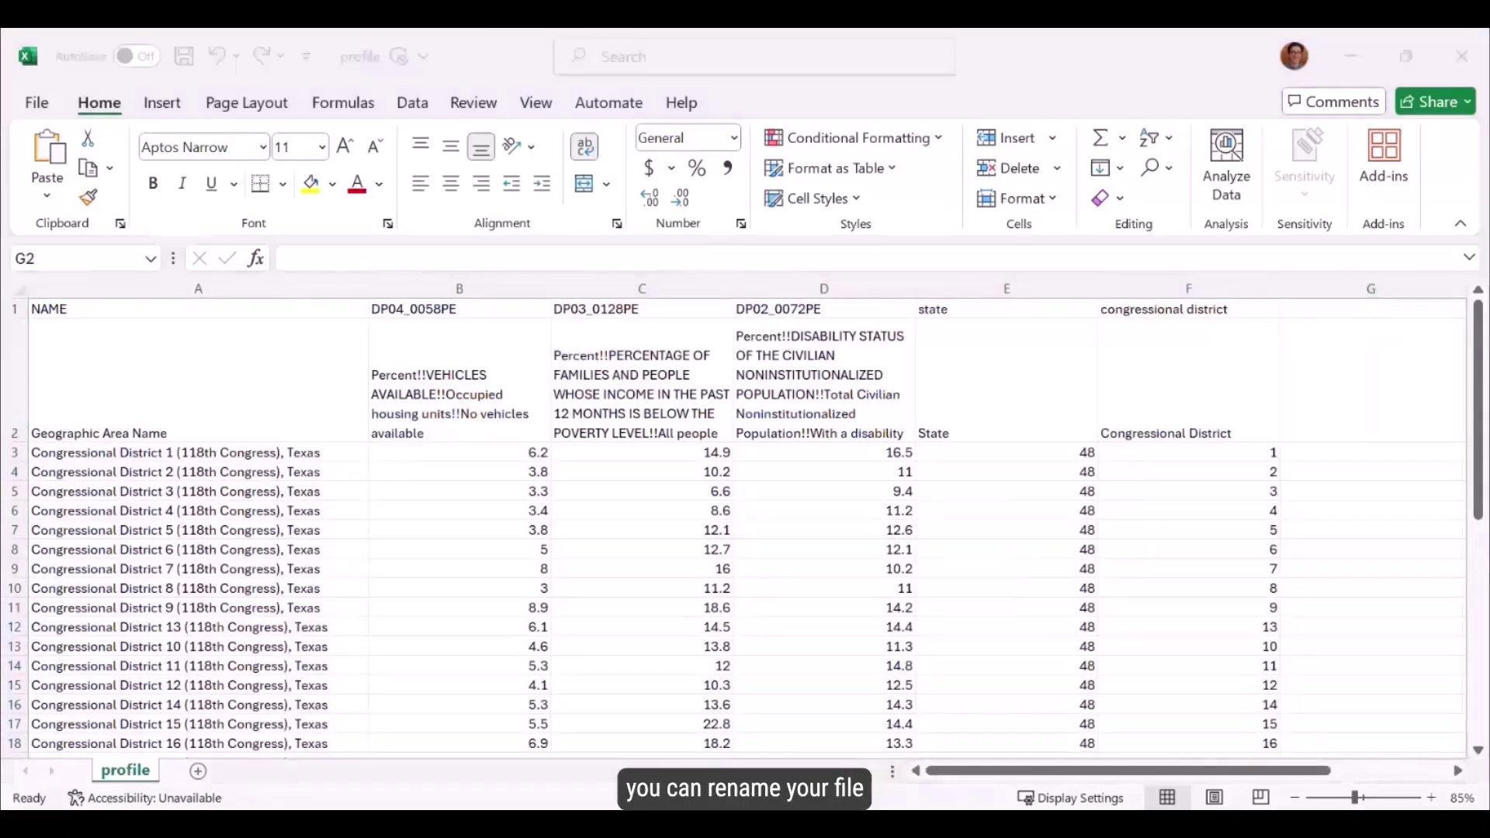
Save a copy of the file in Documents > API as an Excel Workbook (*.xlsx) named "2023 ACS Data Prof".
key(alt+f)
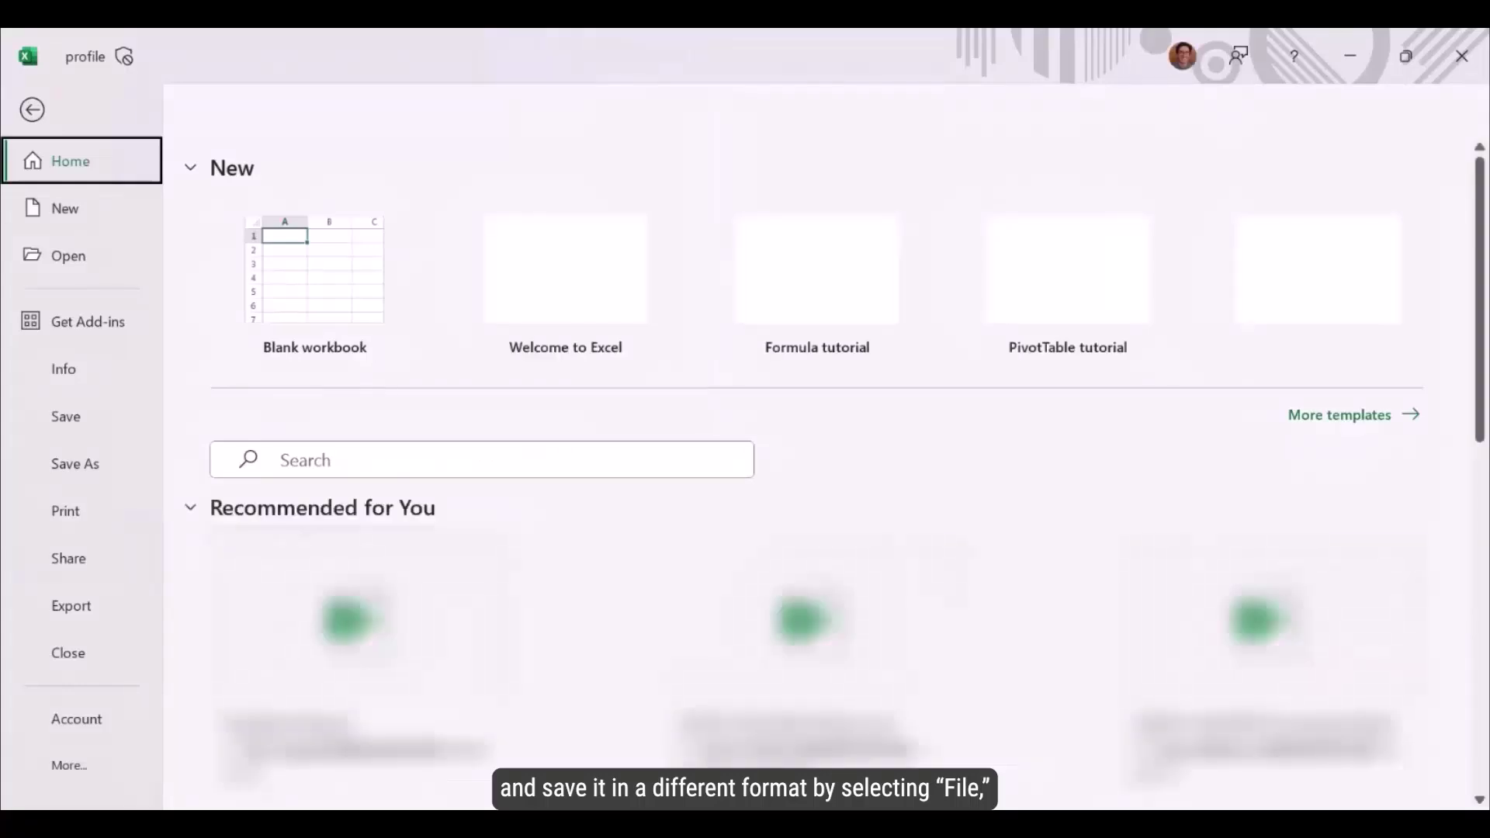
key(a)
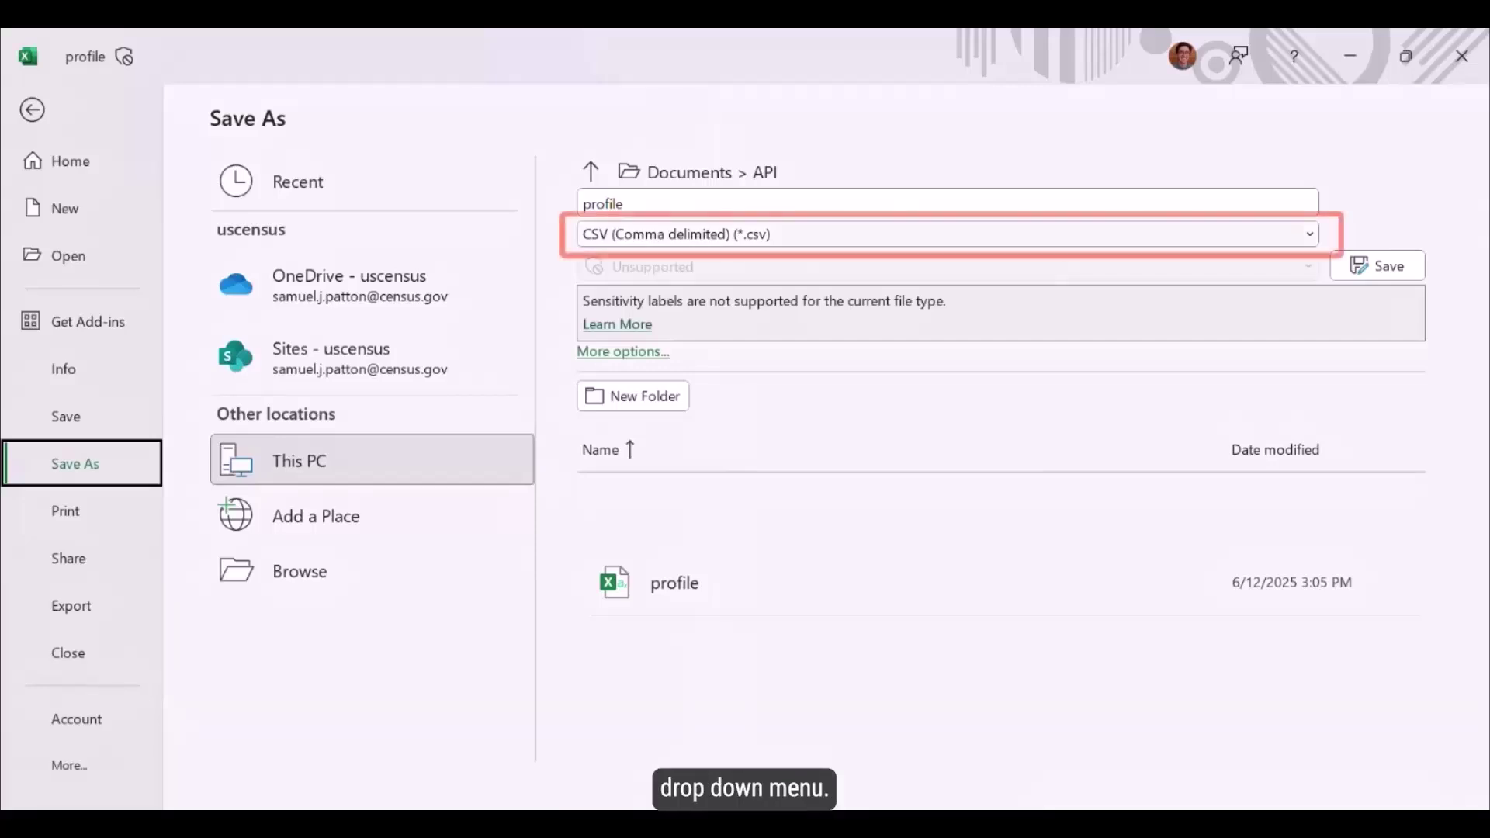
click(946, 233)
click(627, 261)
click(602, 203)
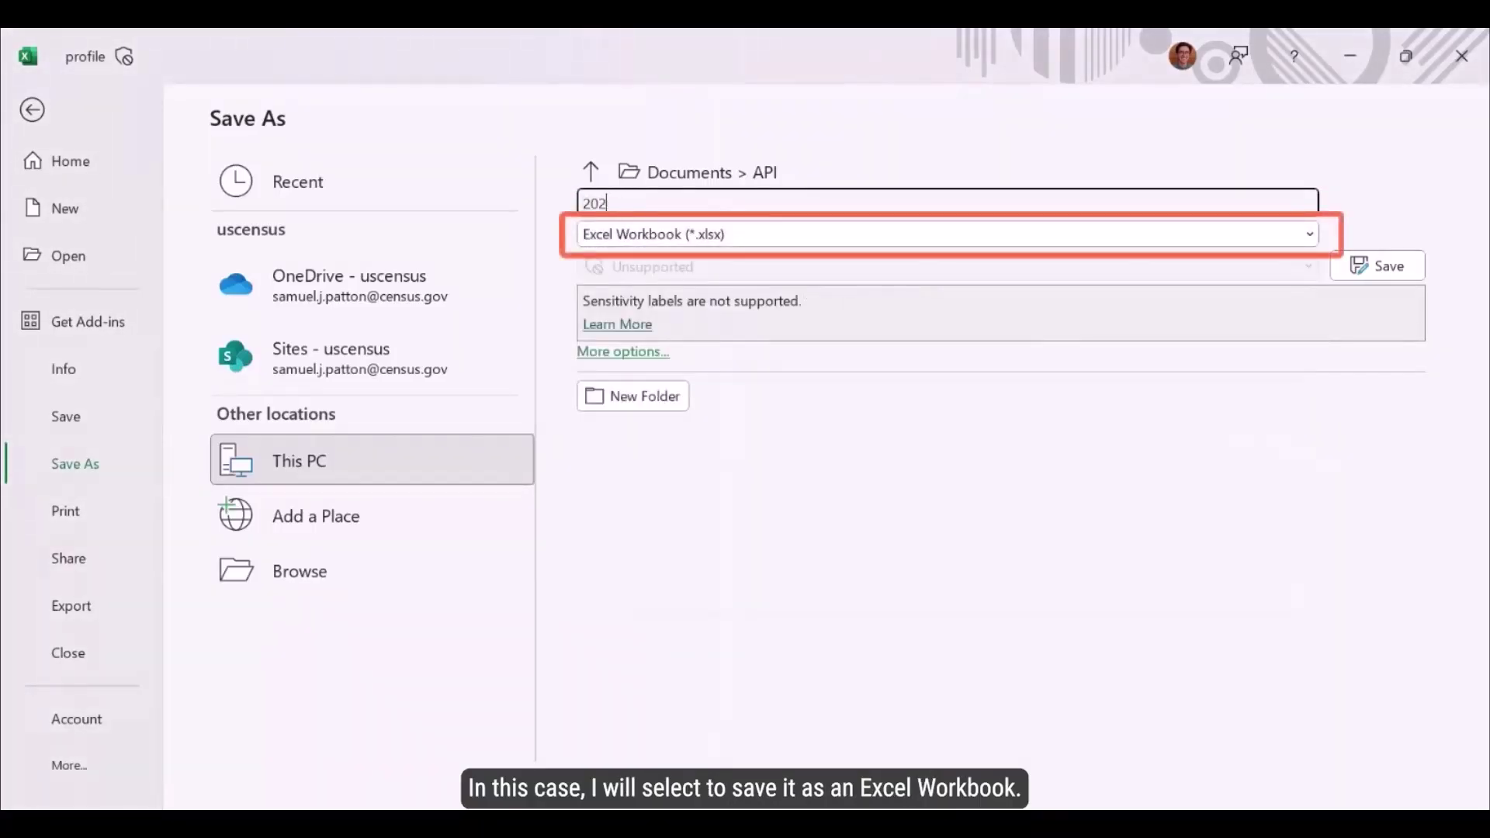
text(2023 ACS Data Profiles API)
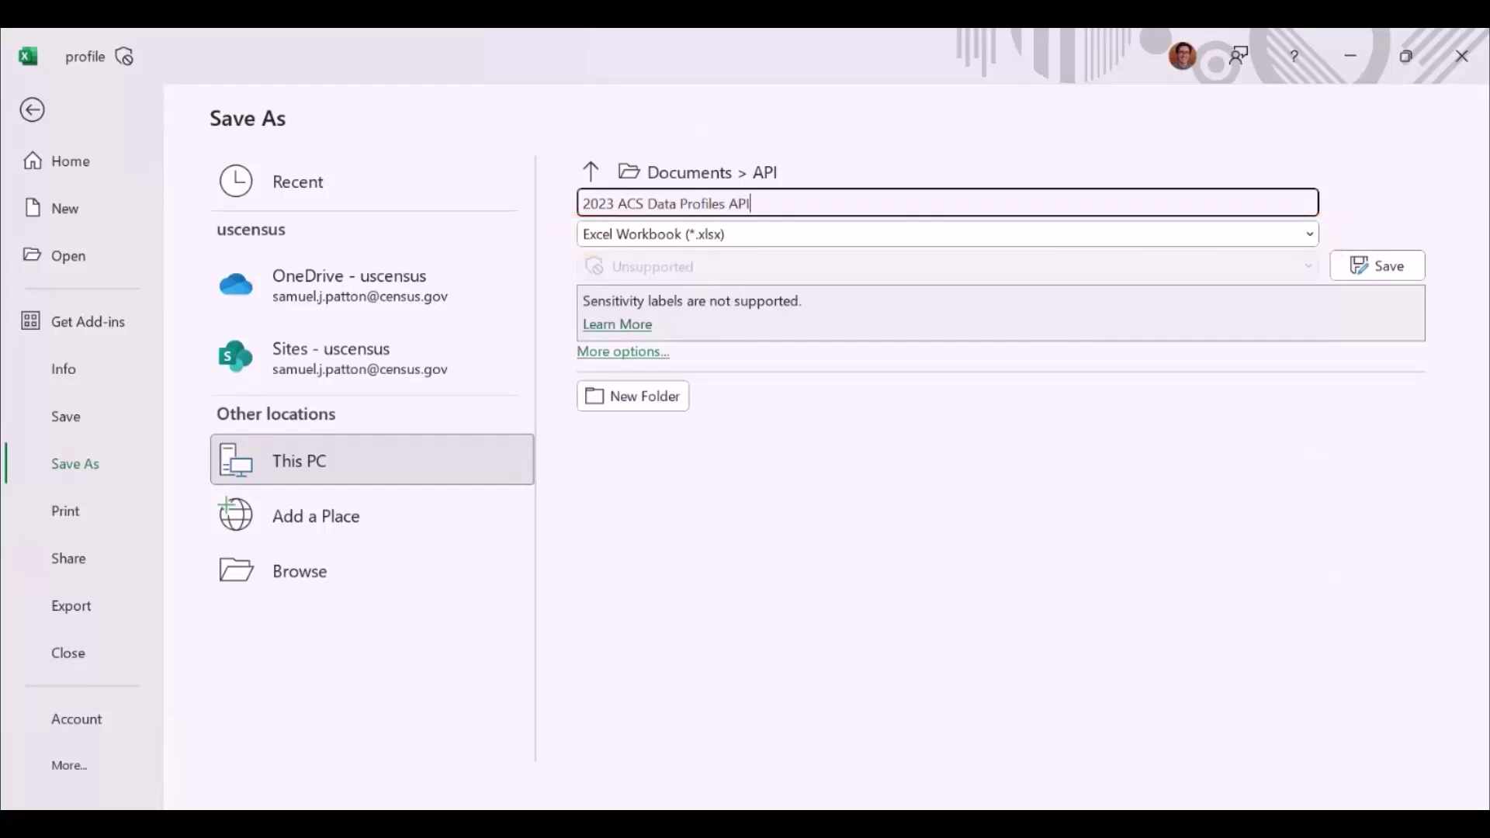
key(Return)
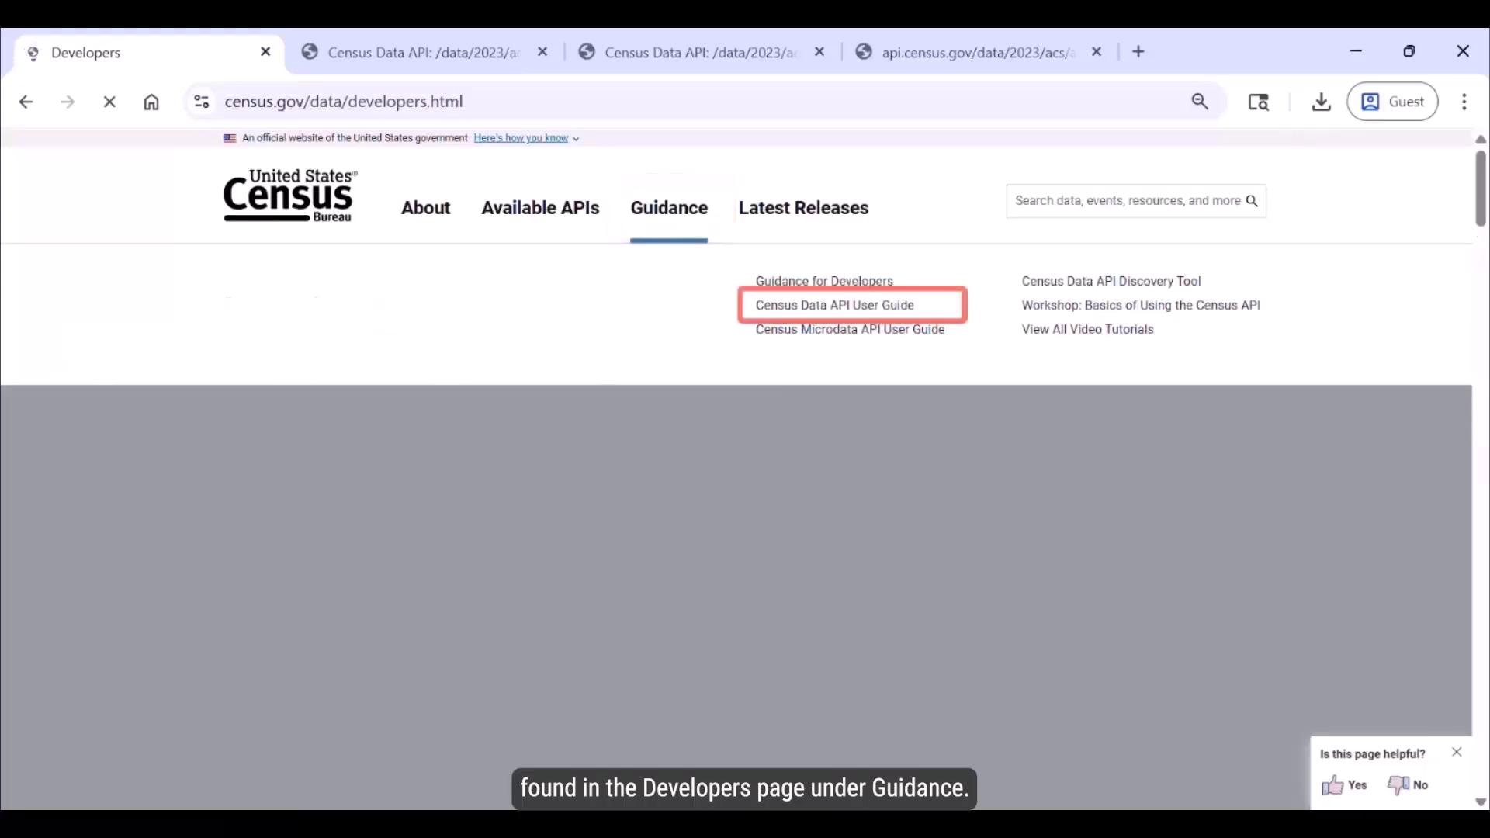
In the browser, open the Census Data API User Guide from the Developers page and go to its Core Concepts section.
click(834, 305)
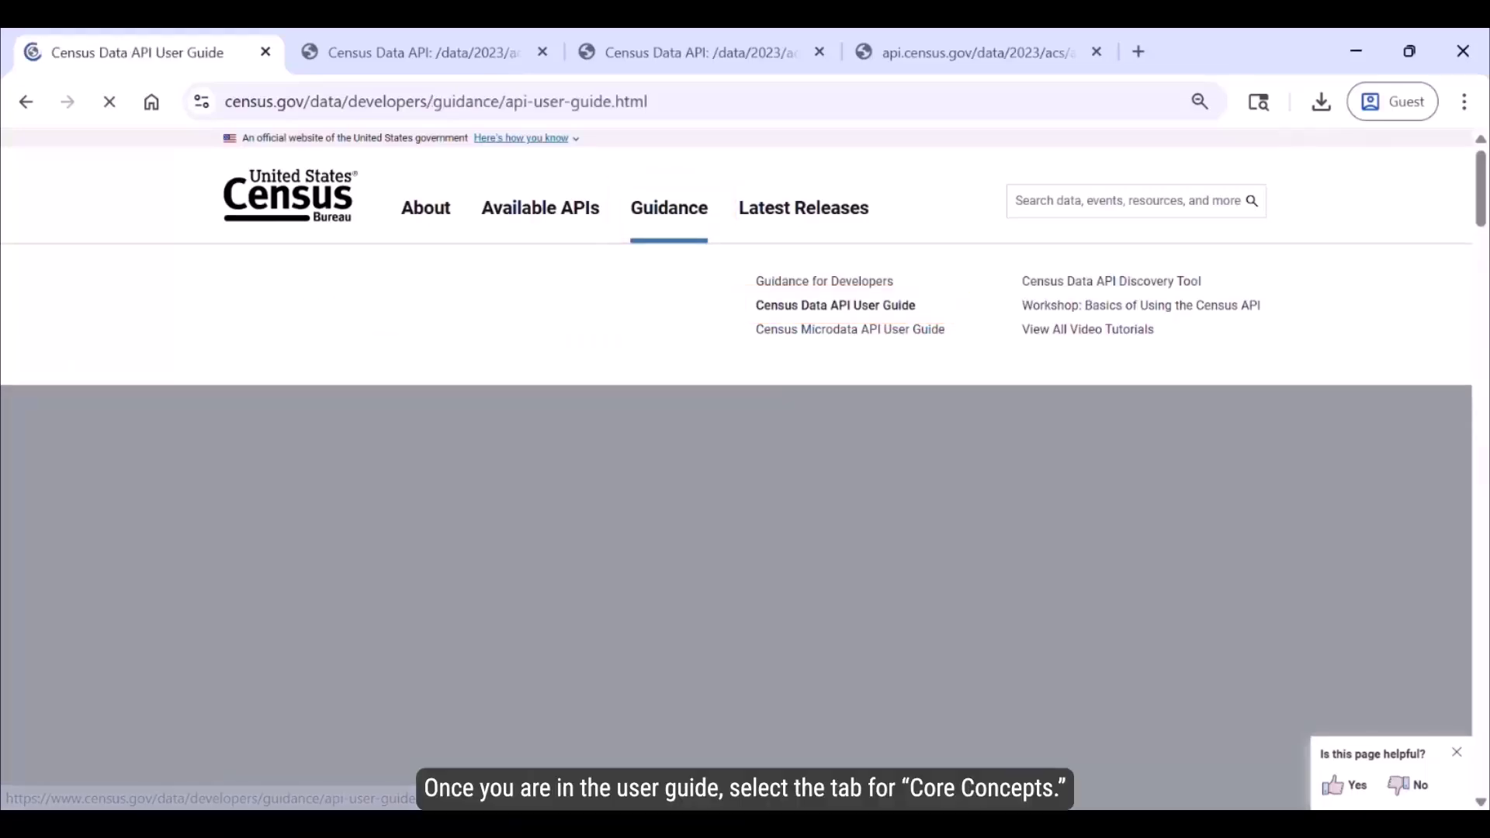
scroll(744, 465, down, 6)
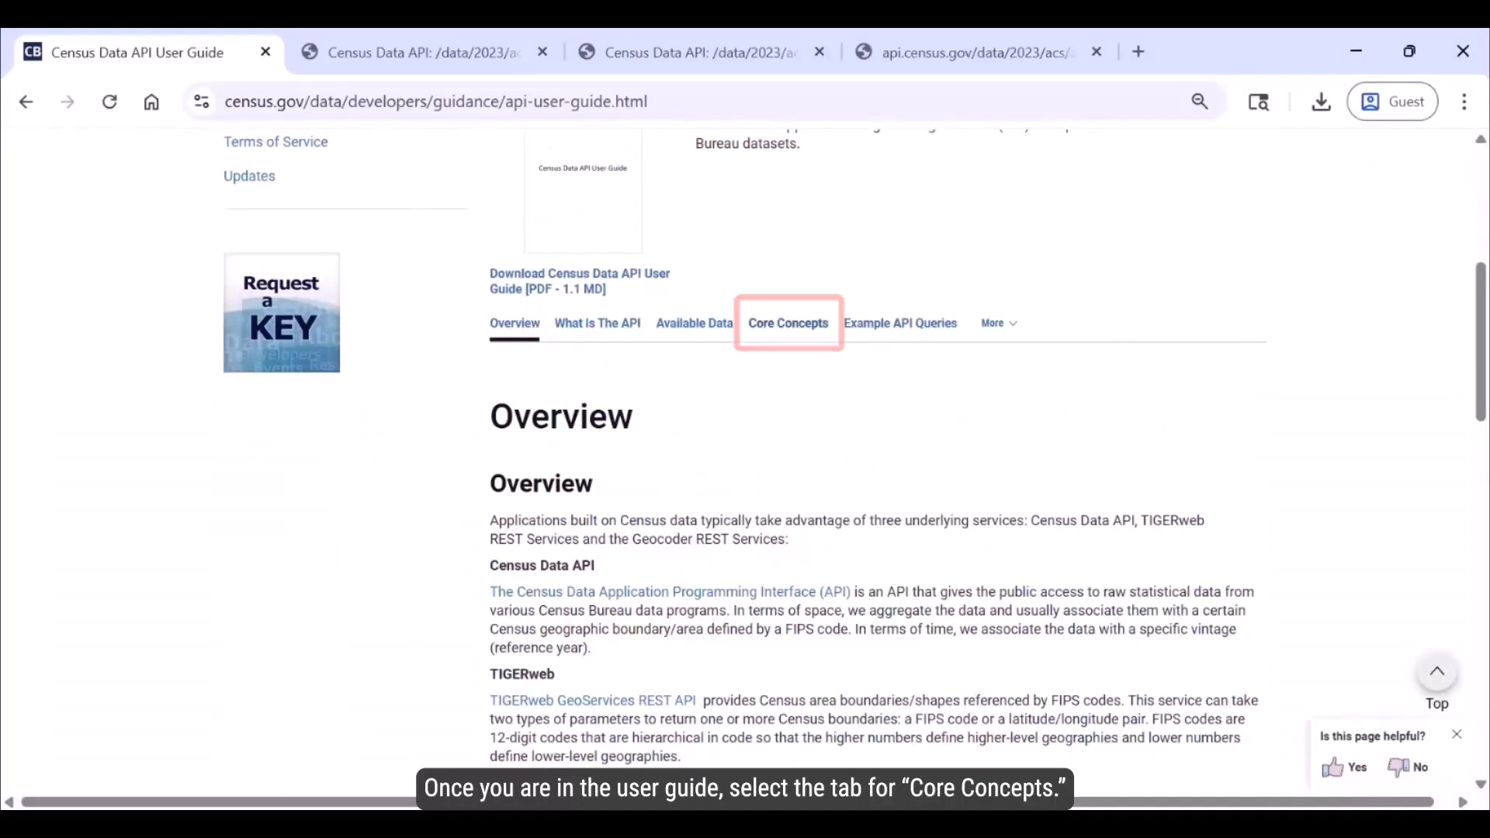
click(787, 323)
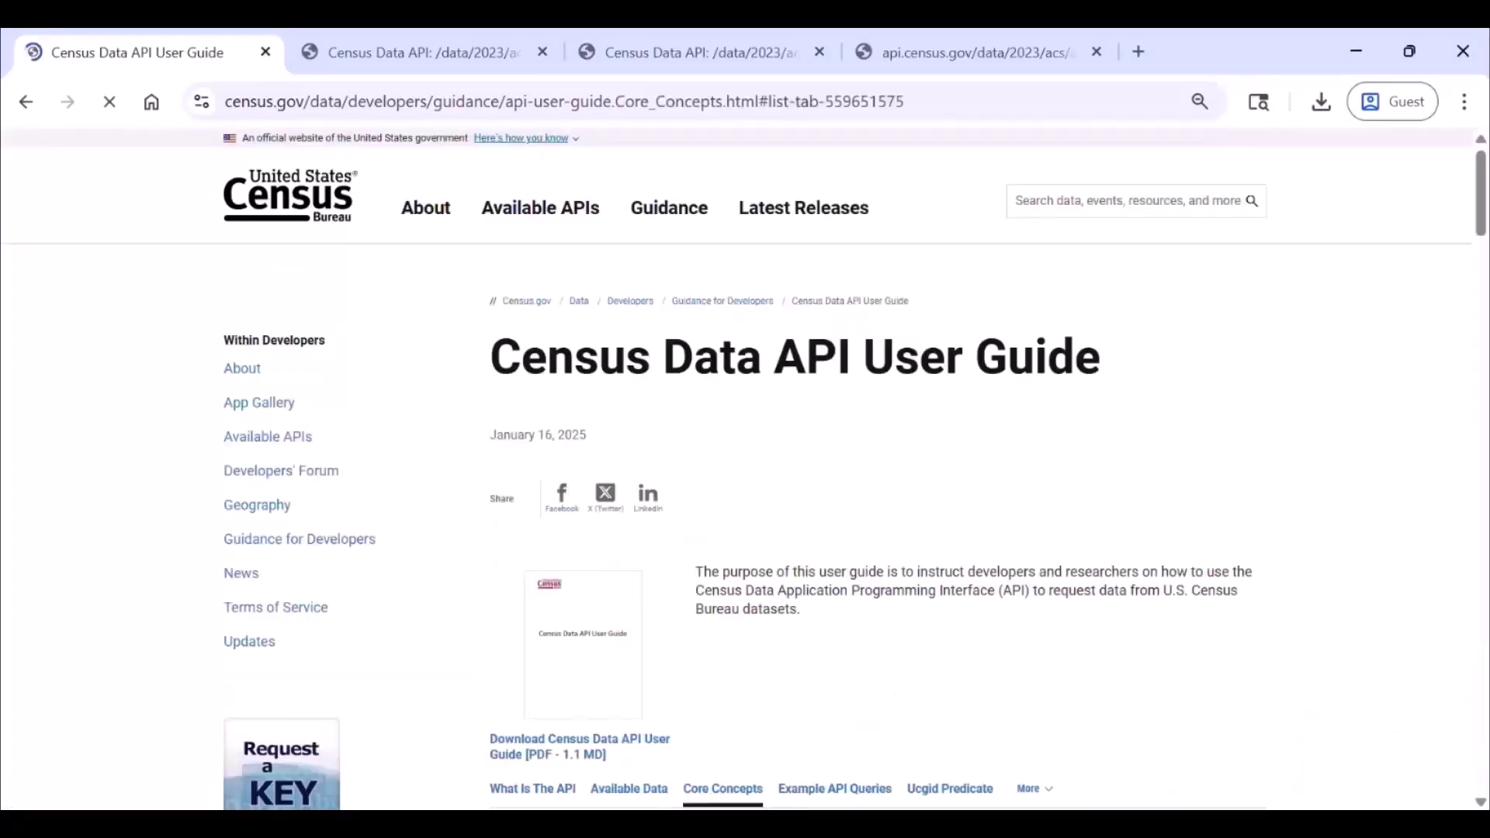